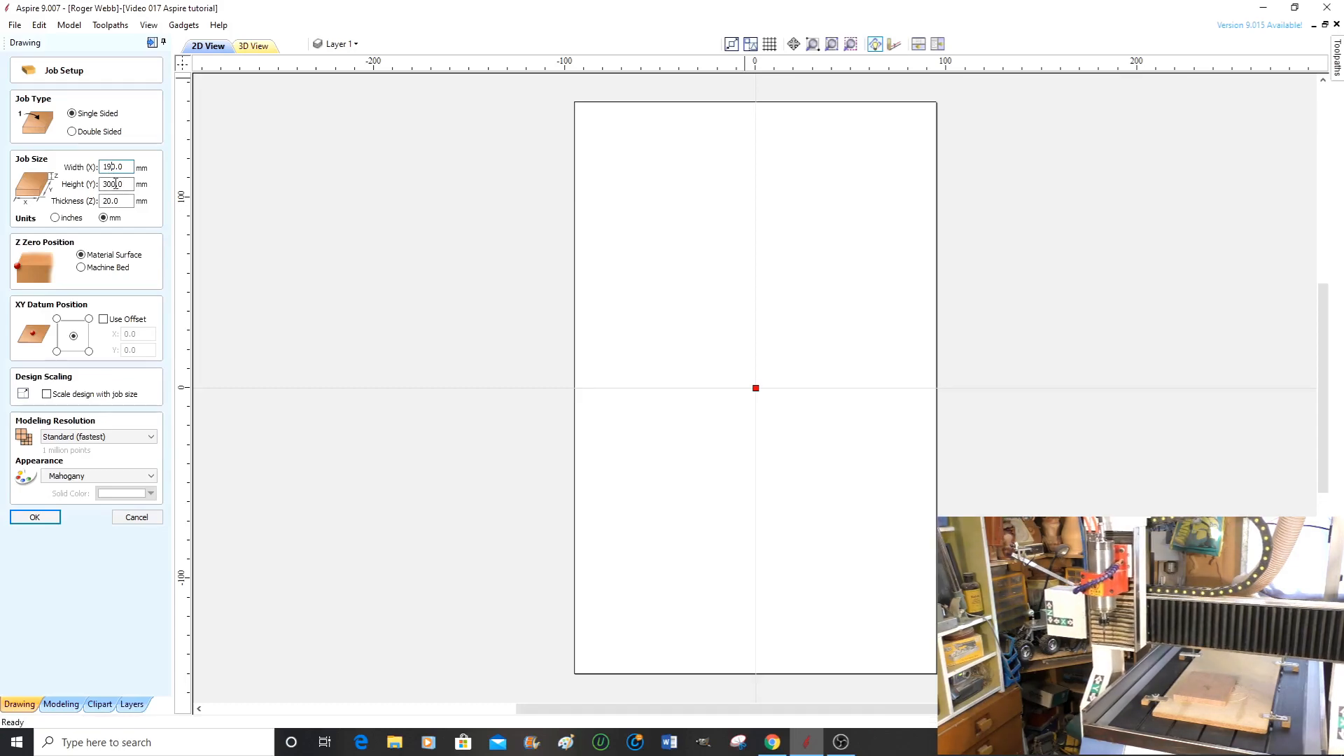
- Set the job height to 190 mm and apply the job setup with the XY datum at the material's centre
left_click_drag(111, 184, 103, 182)
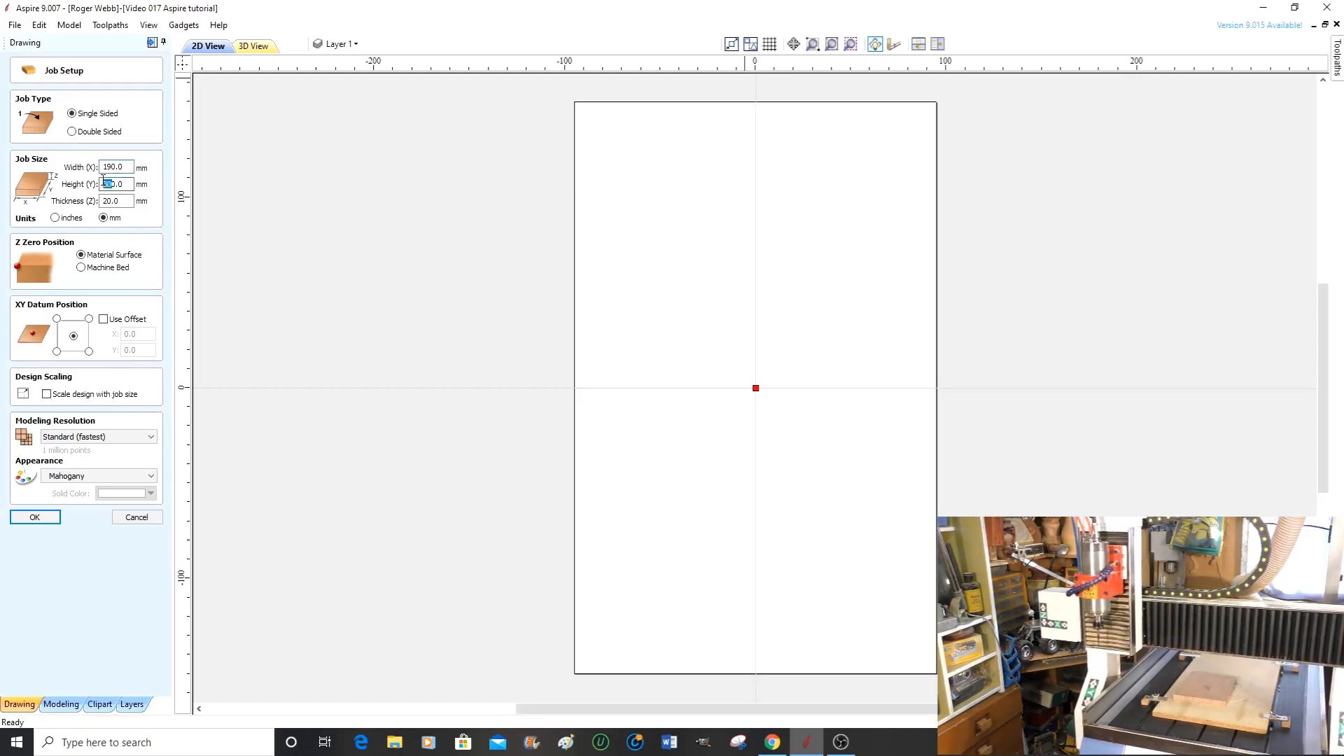
type("19")
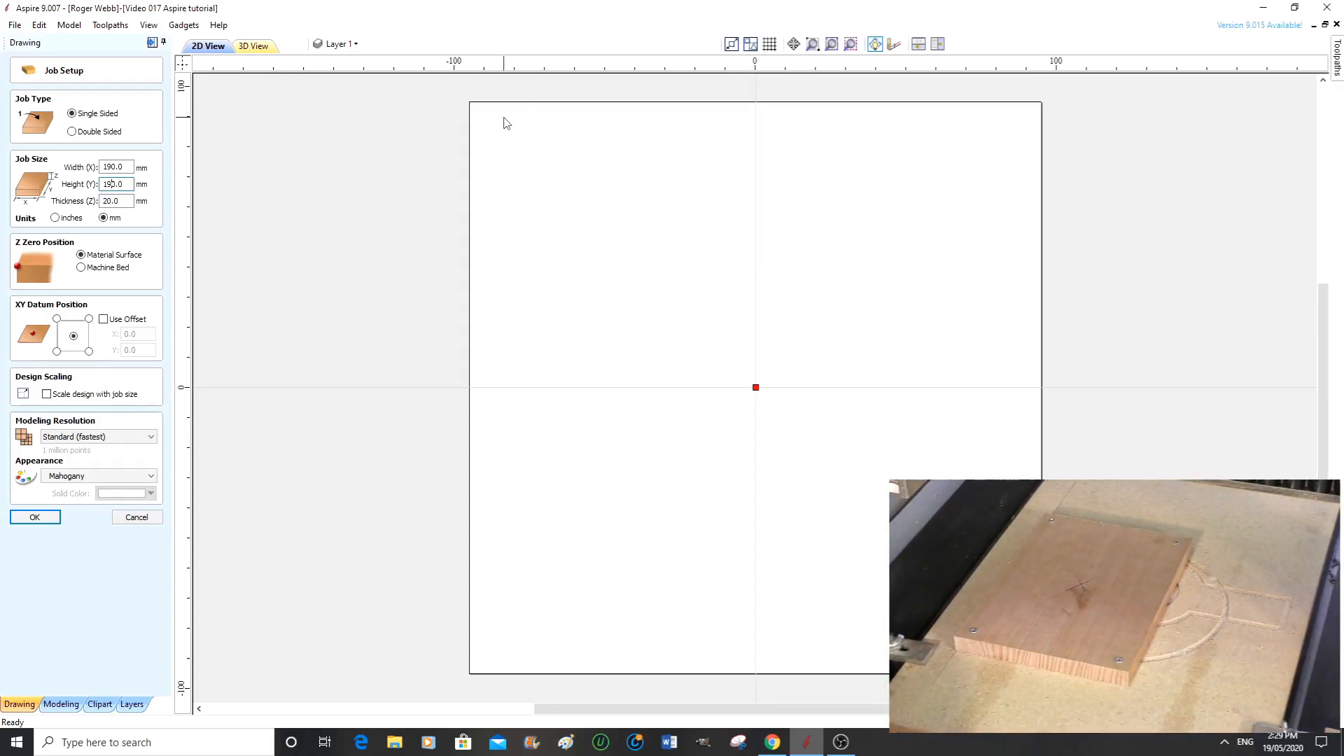
scroll(602, 312, "down", 2)
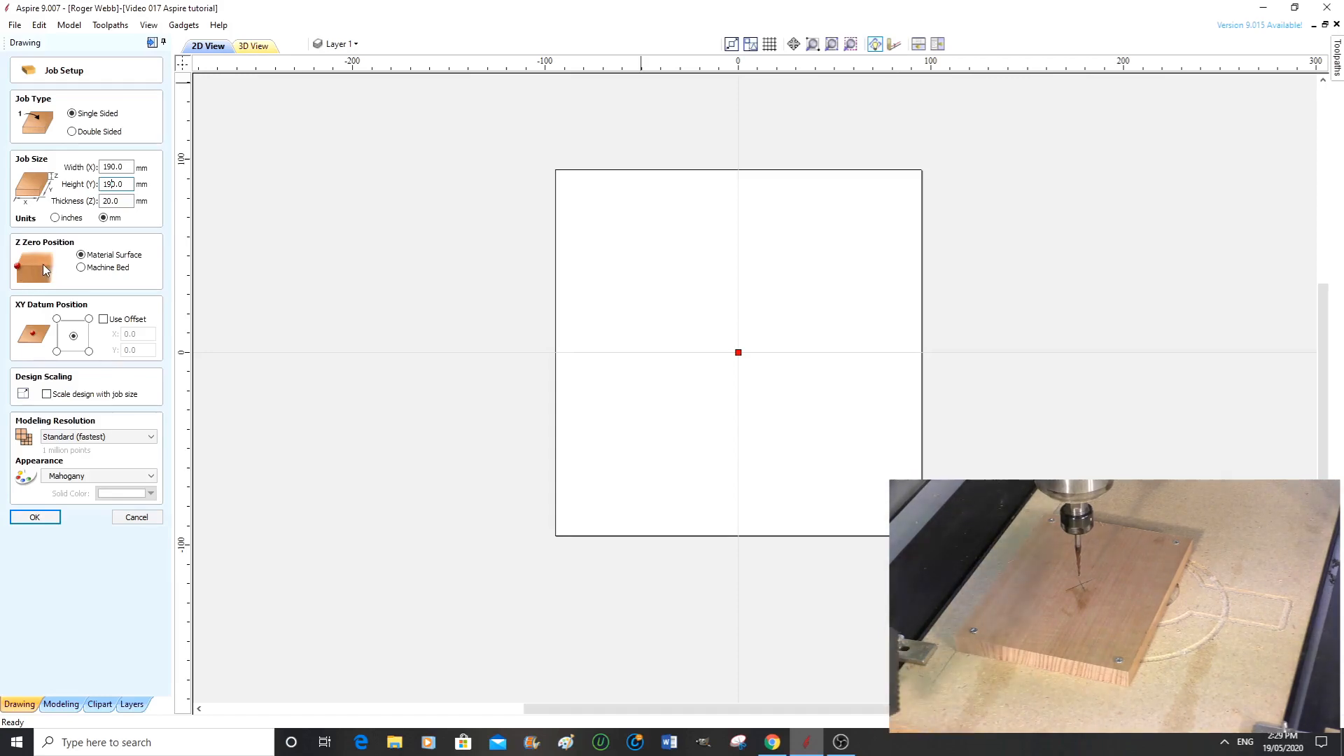
left_click(57, 352)
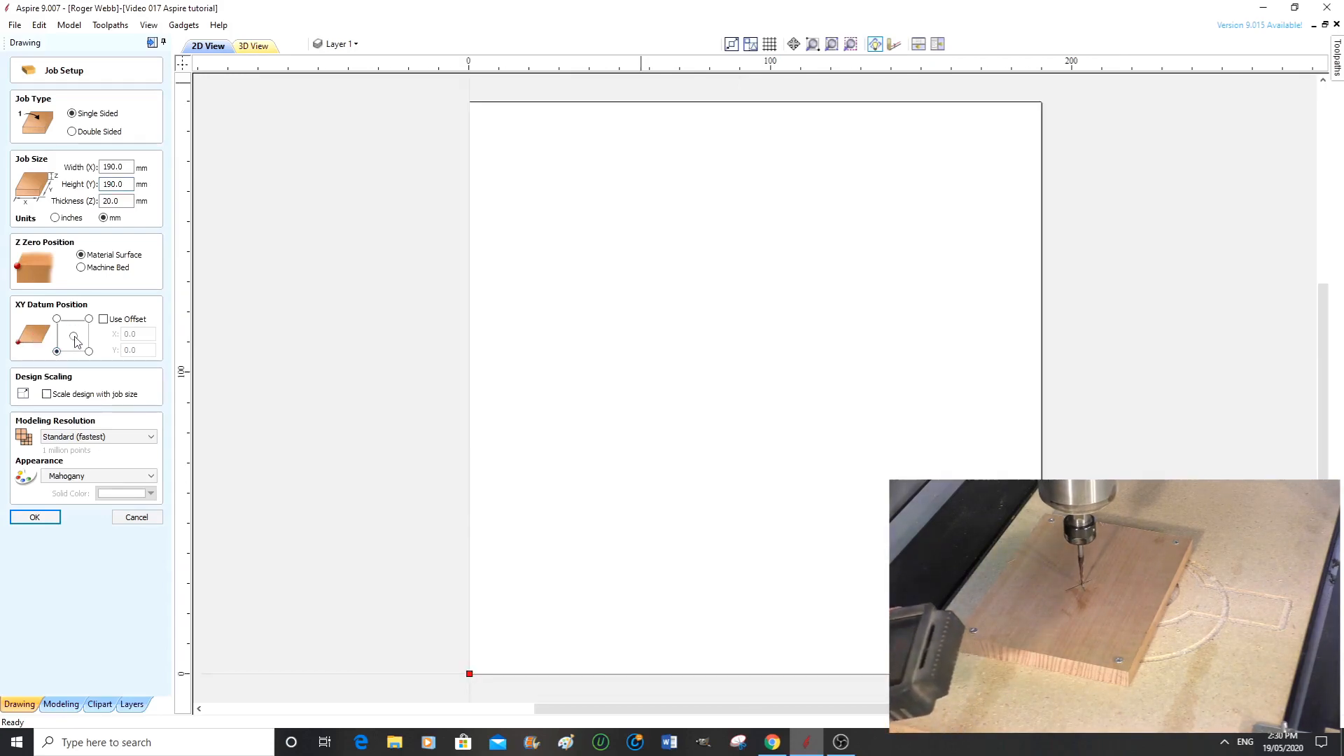
left_click(74, 336)
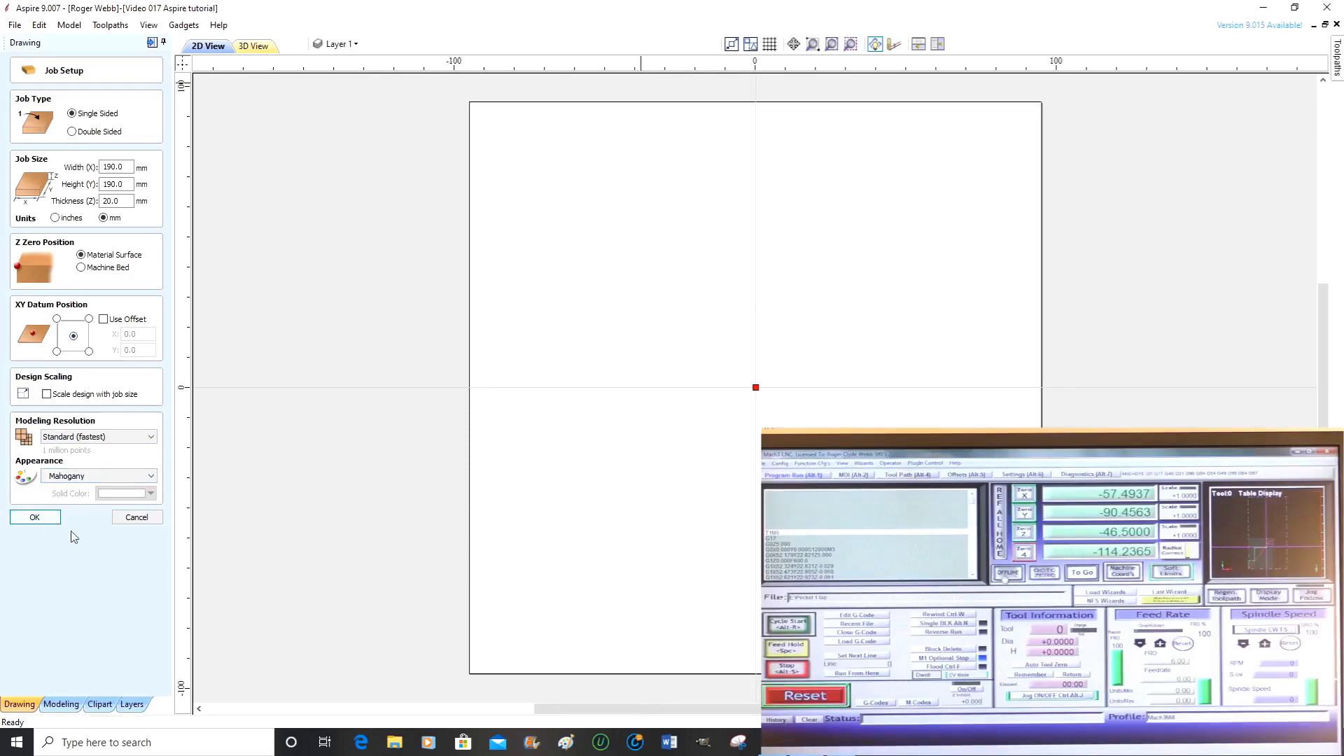
left_click(51, 518)
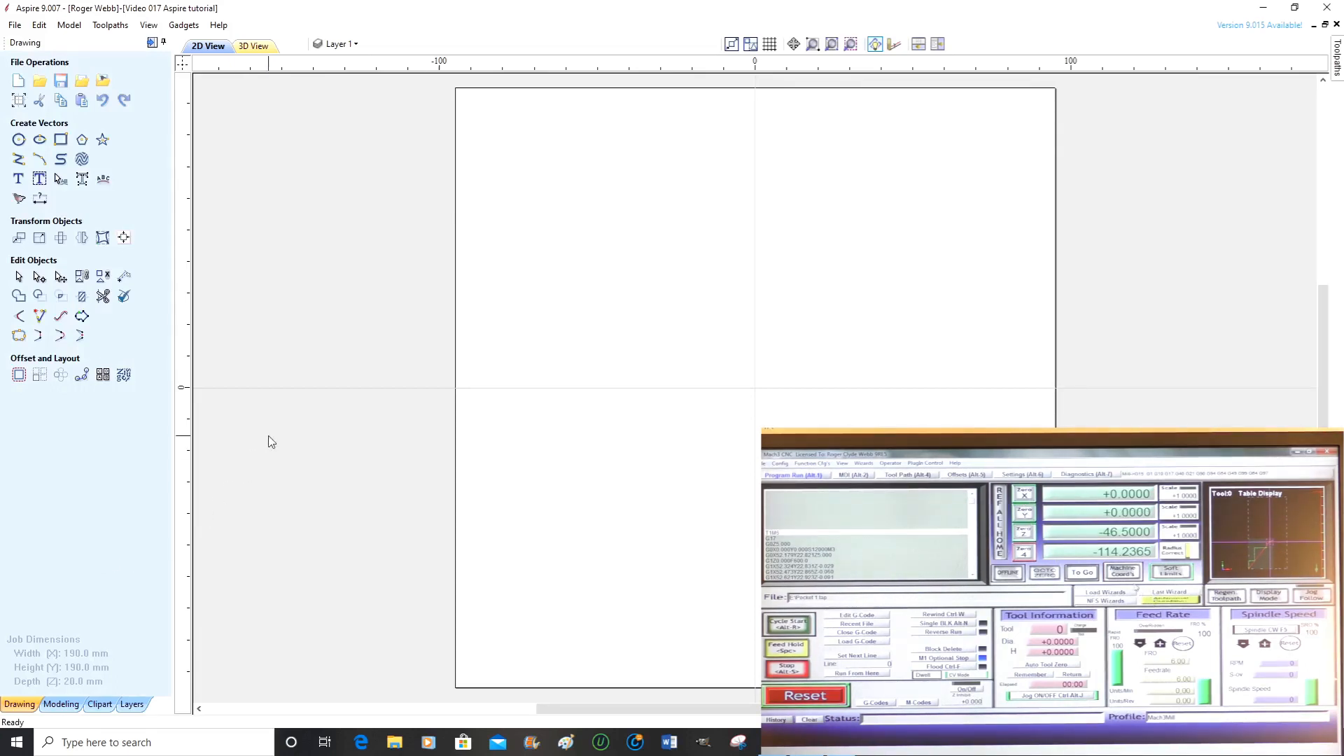
left_click(20, 142)
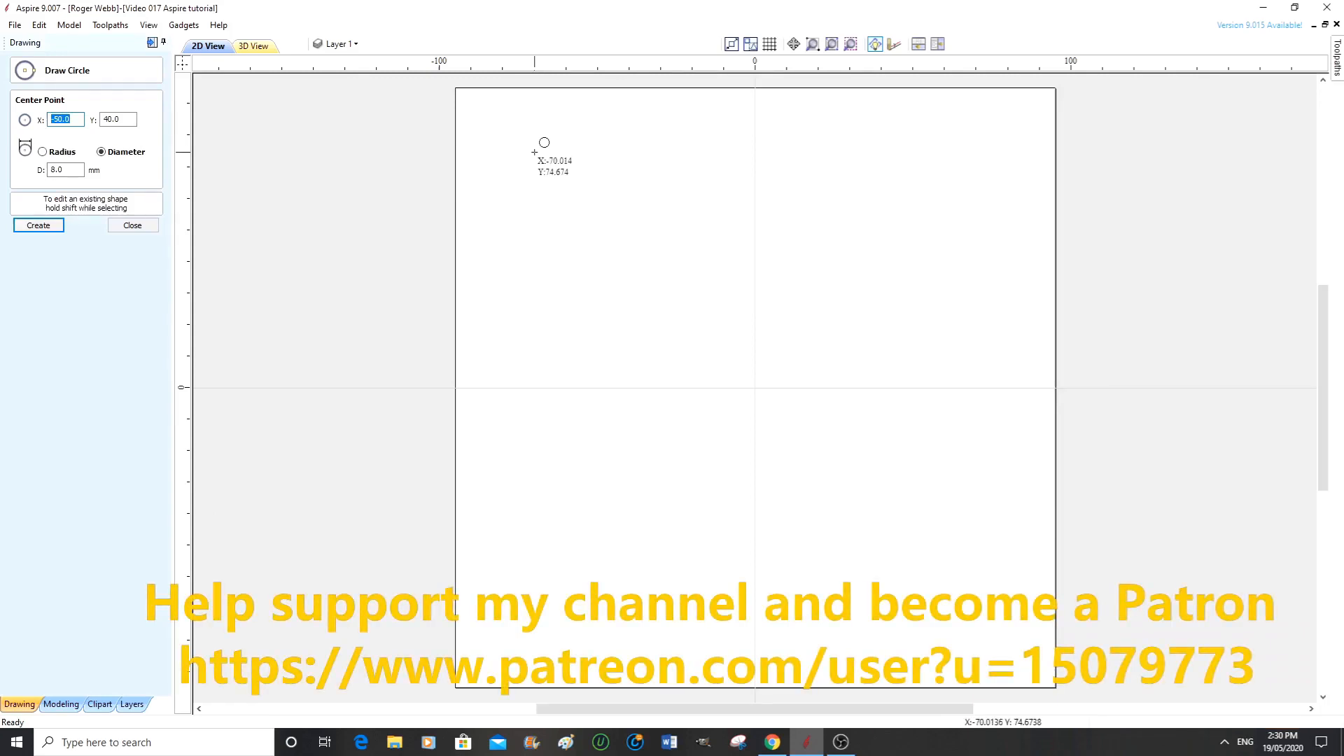
scroll(536, 149, "up", 1)
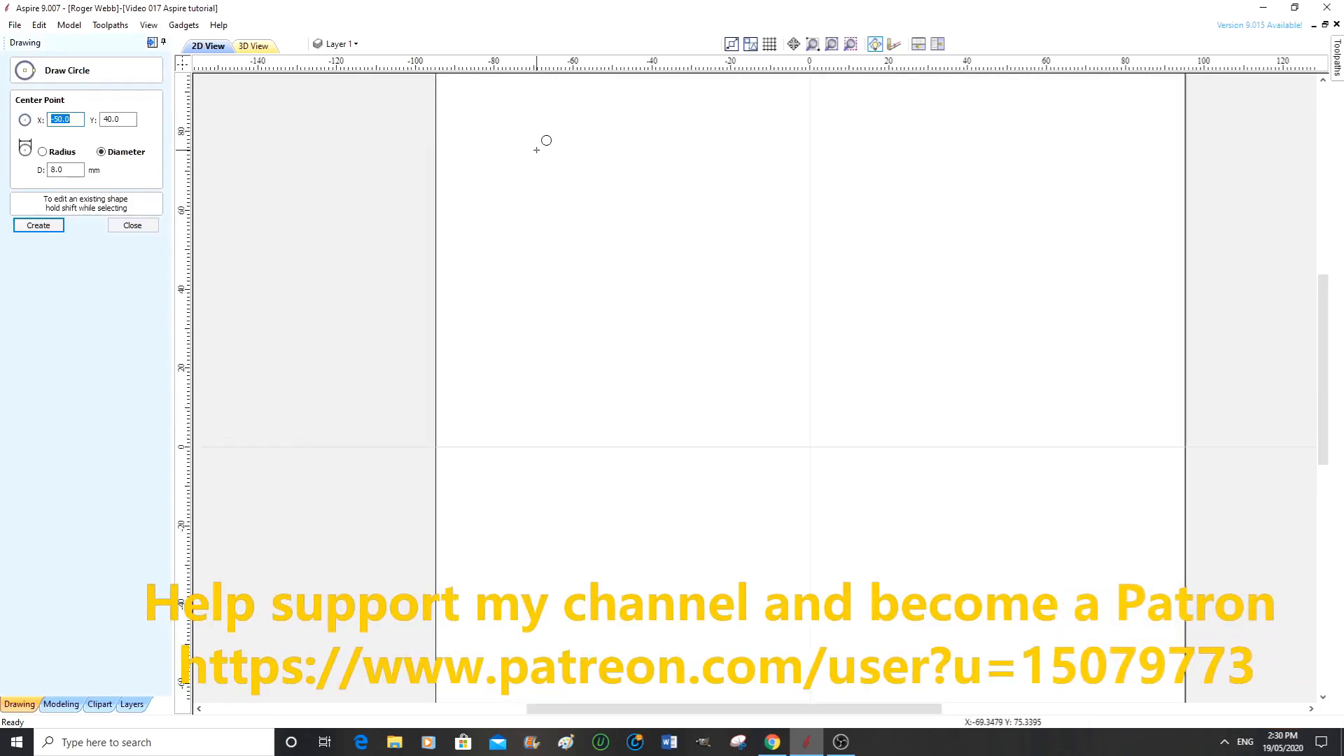
left_click_drag(611, 222, 606, 322)
key("Escape")
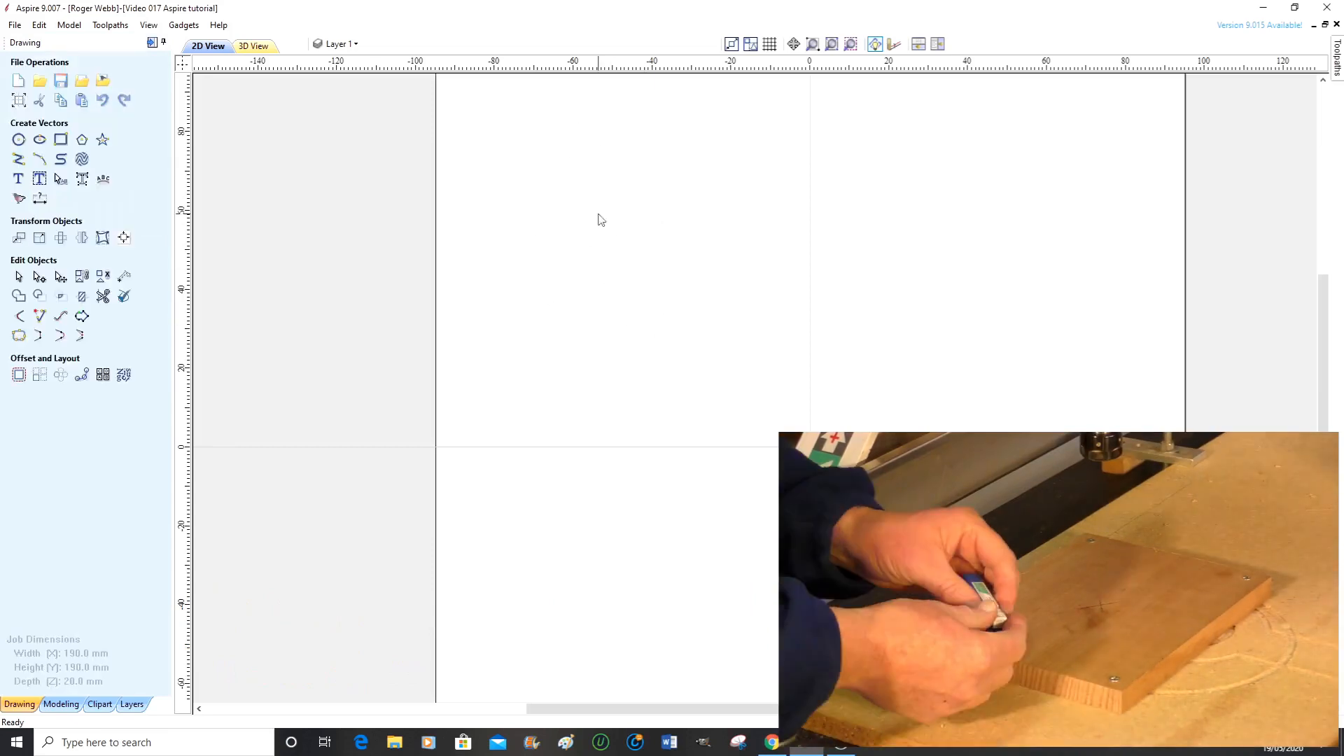
left_click_drag(586, 163, 592, 214)
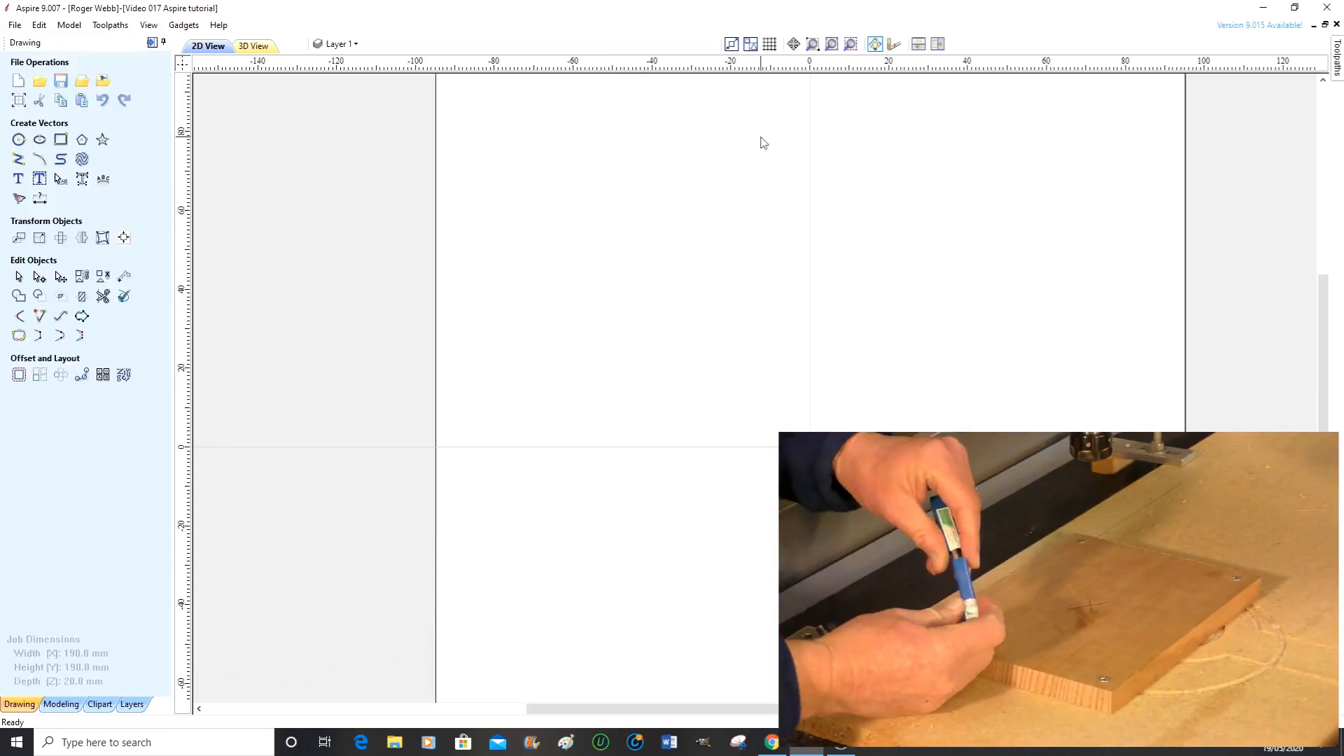
- Draw an 8 mm diameter circle near the job's upper-left corner, centred at X -70, Y 70
left_click_drag(1323, 297, 1323, 262)
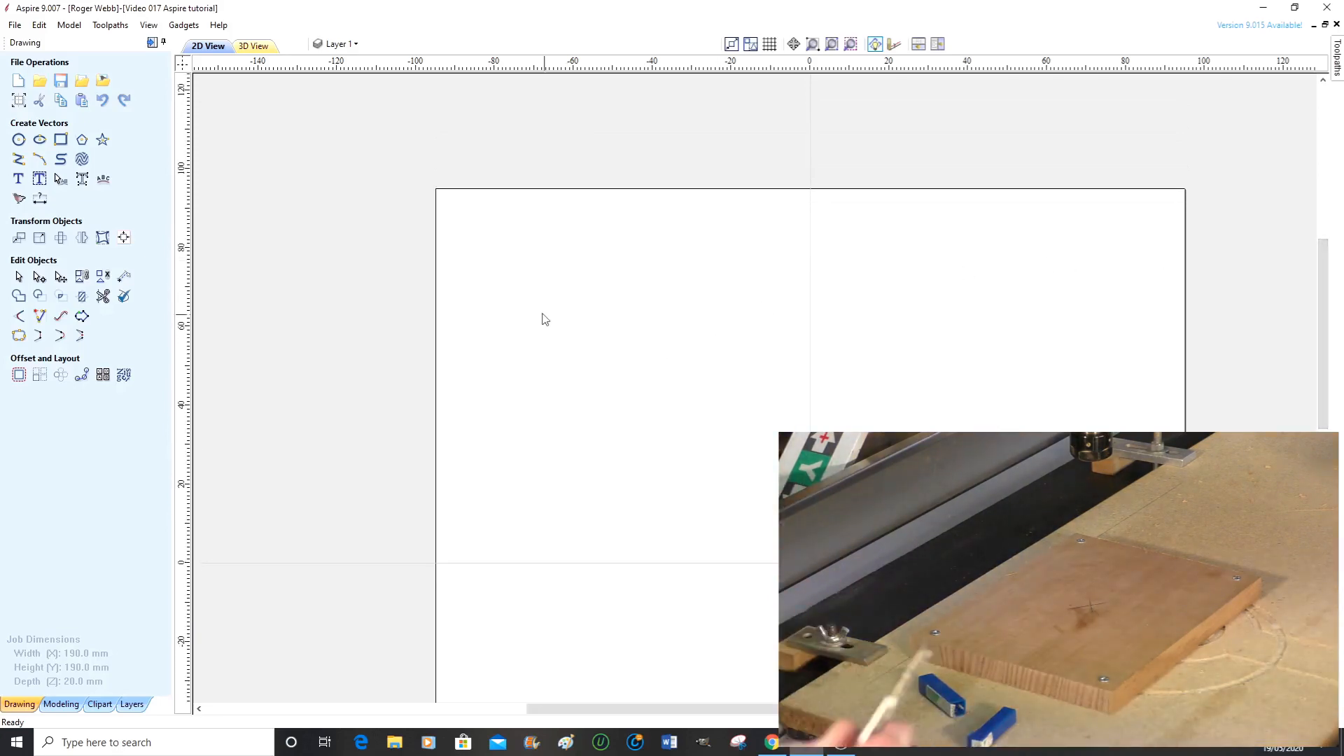
left_click(18, 139)
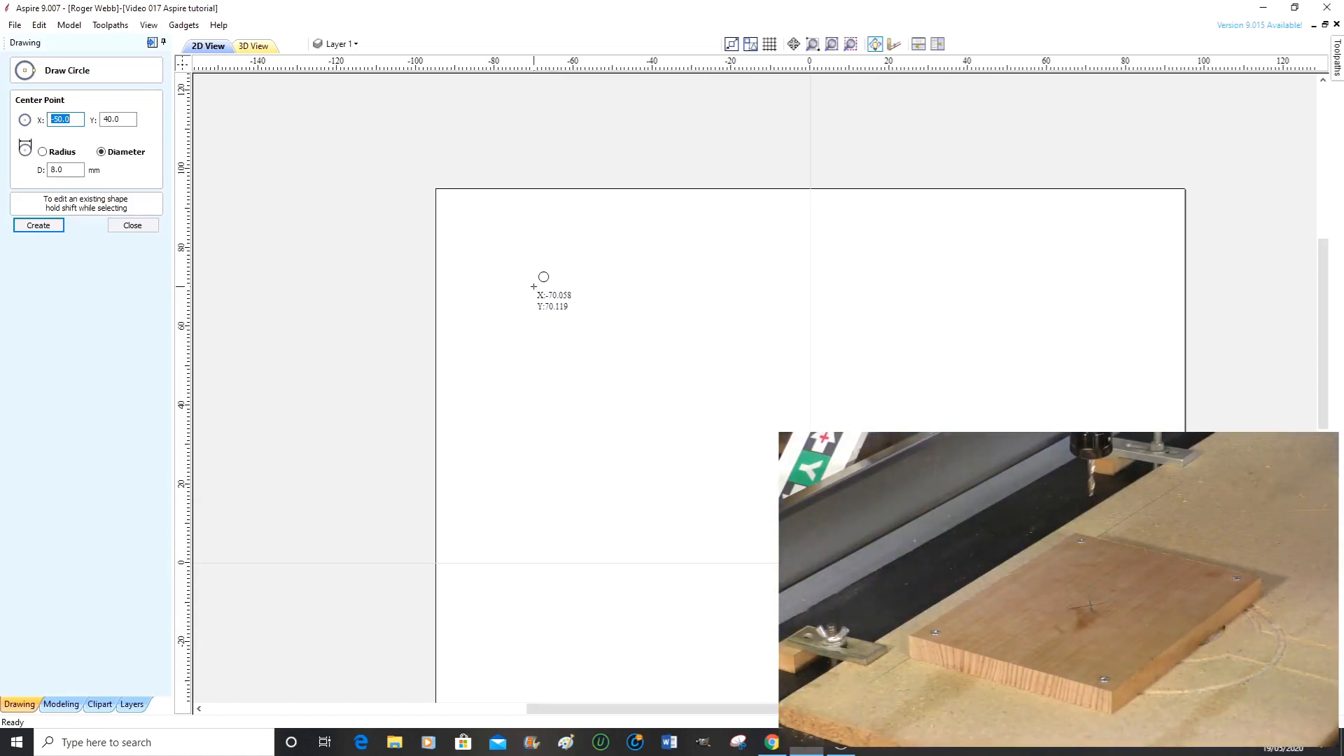
left_click_drag(533, 286, 538, 302)
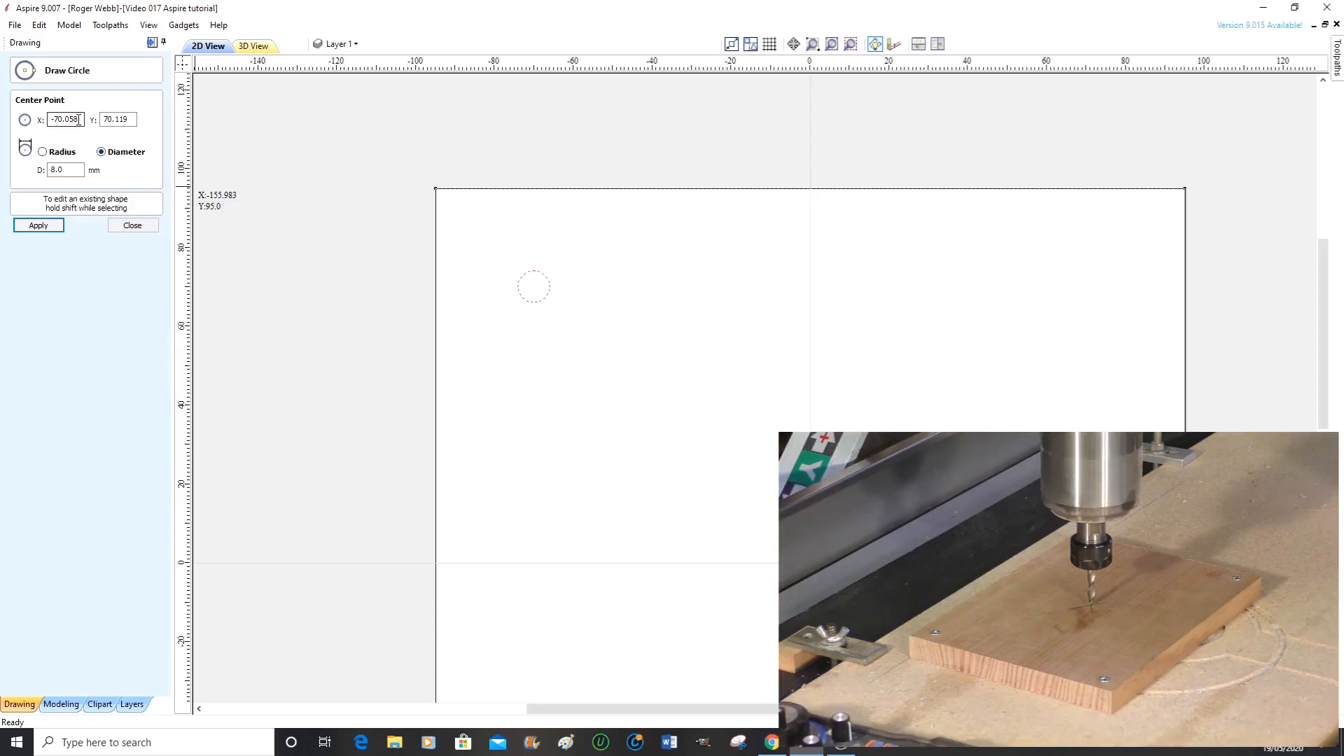
left_click_drag(79, 119, 71, 119)
type("0")
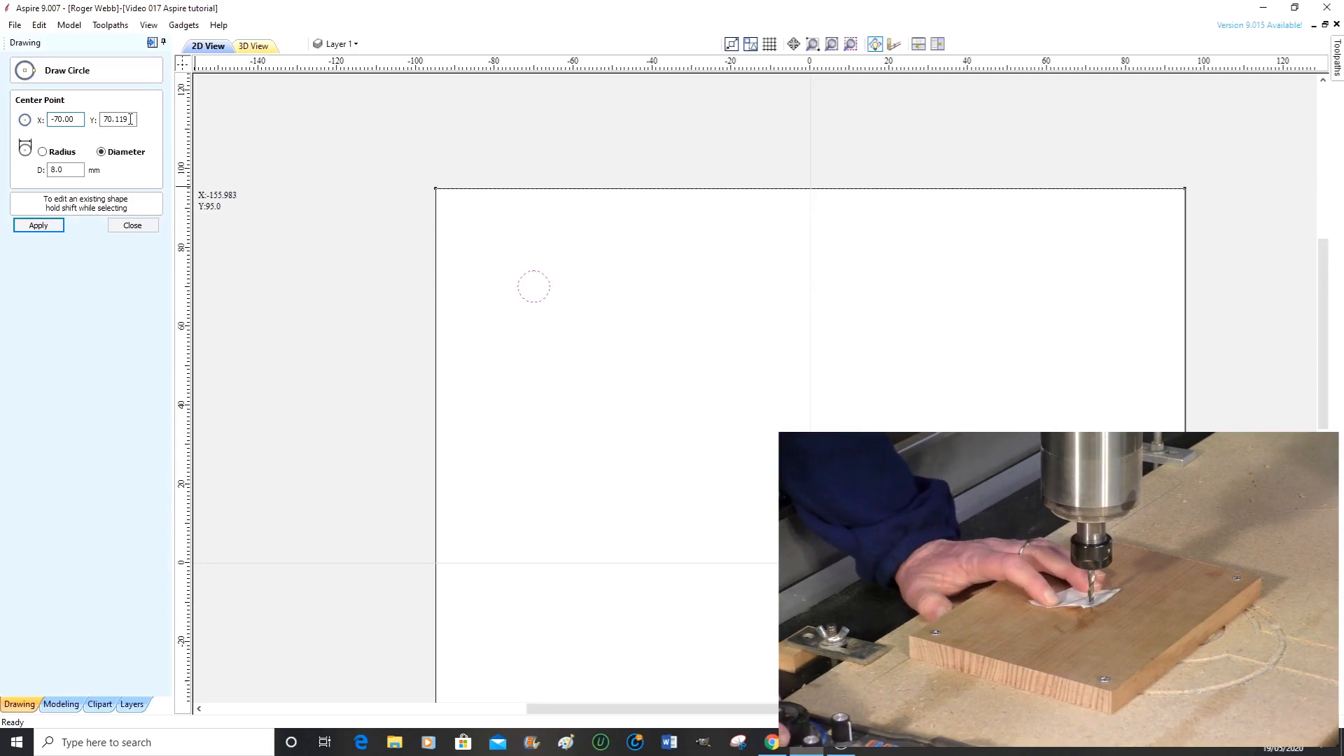
left_click_drag(125, 119, 117, 121)
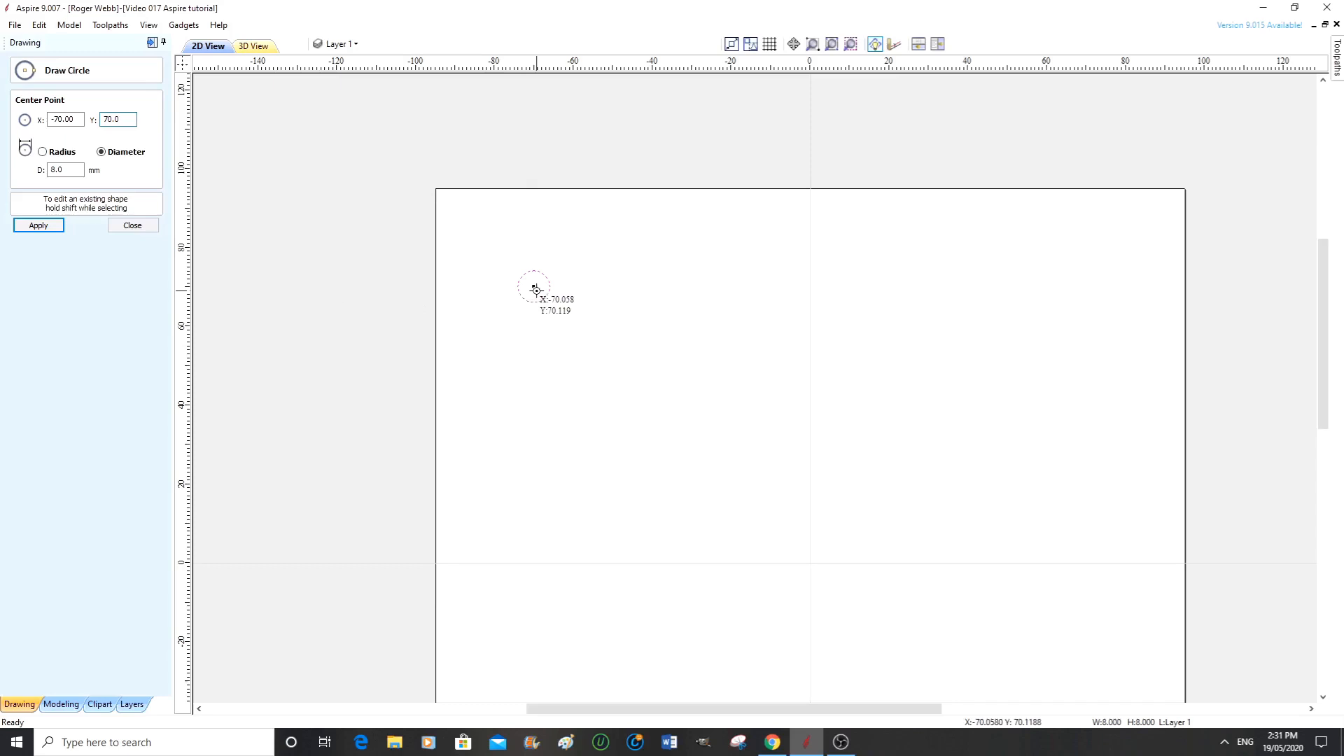
left_click(39, 224)
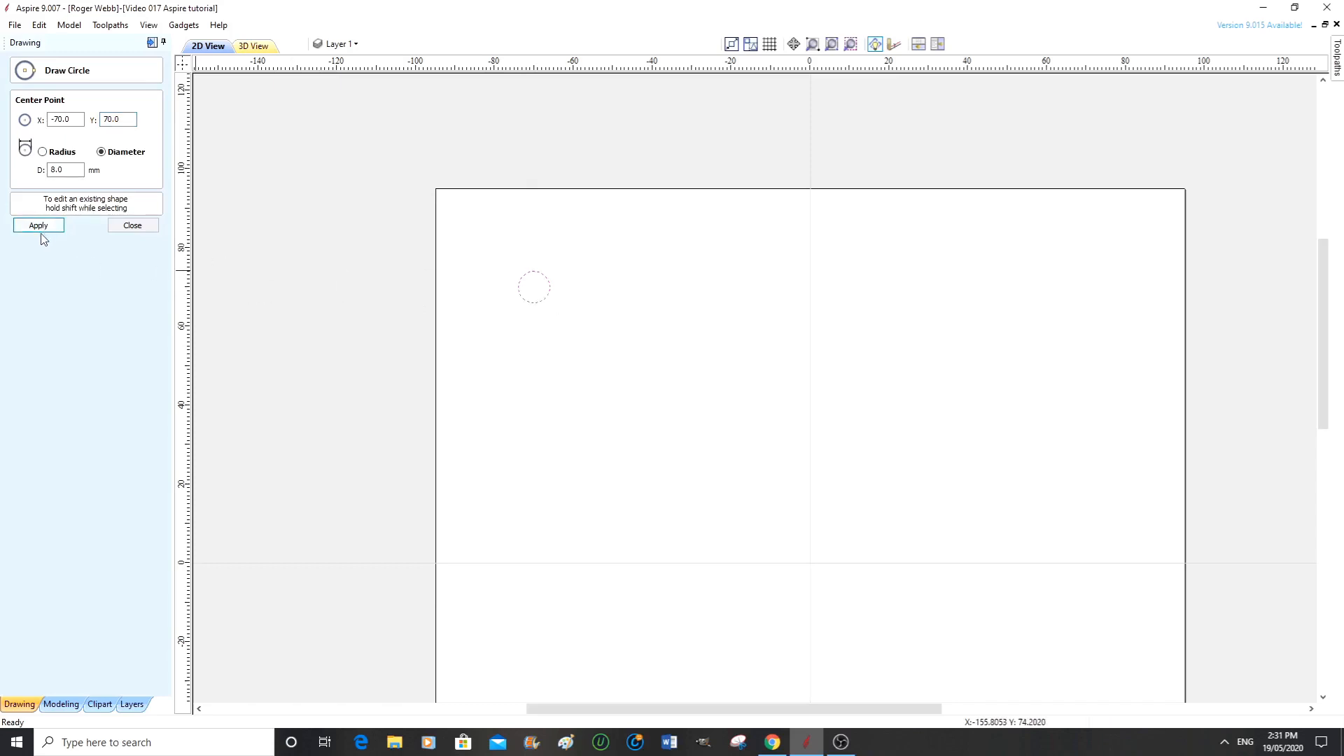
left_click(132, 225)
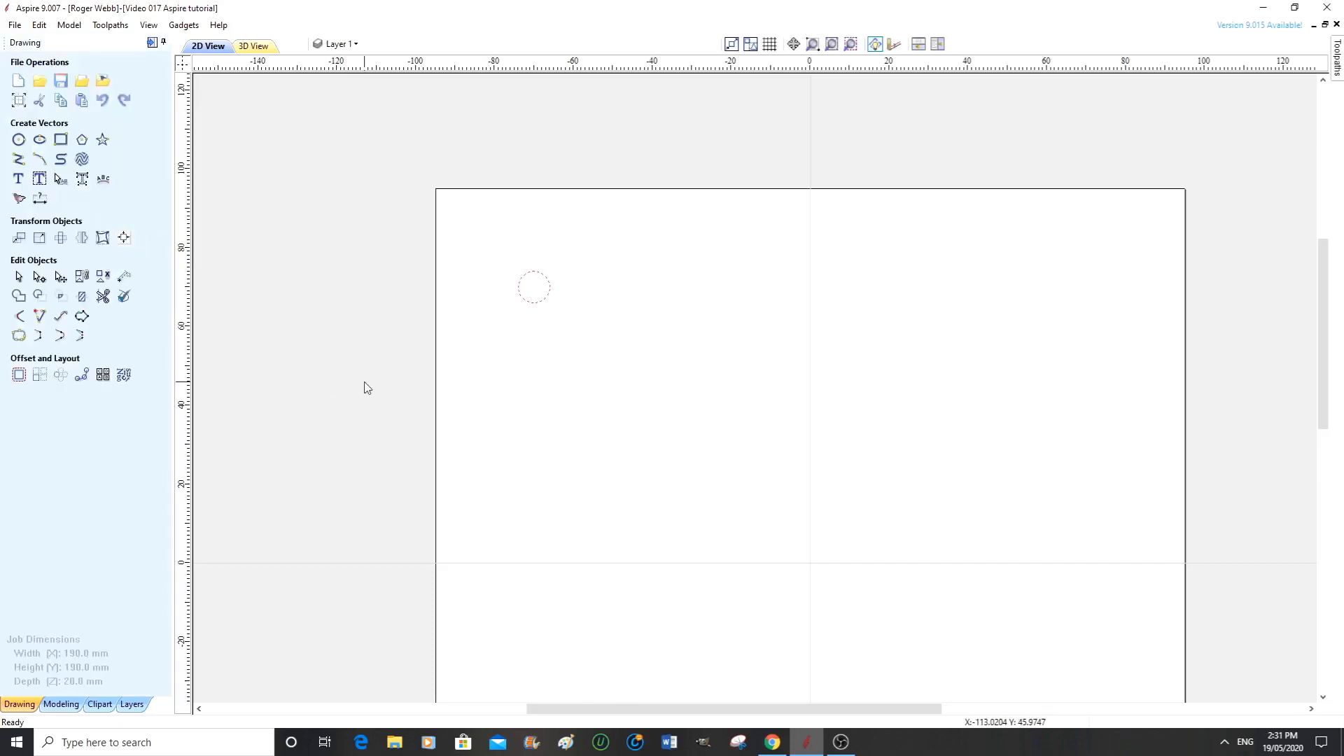
- Draw a second 8 mm diameter circle directly below the first, centred at X -70, Y 40
left_click(19, 139)
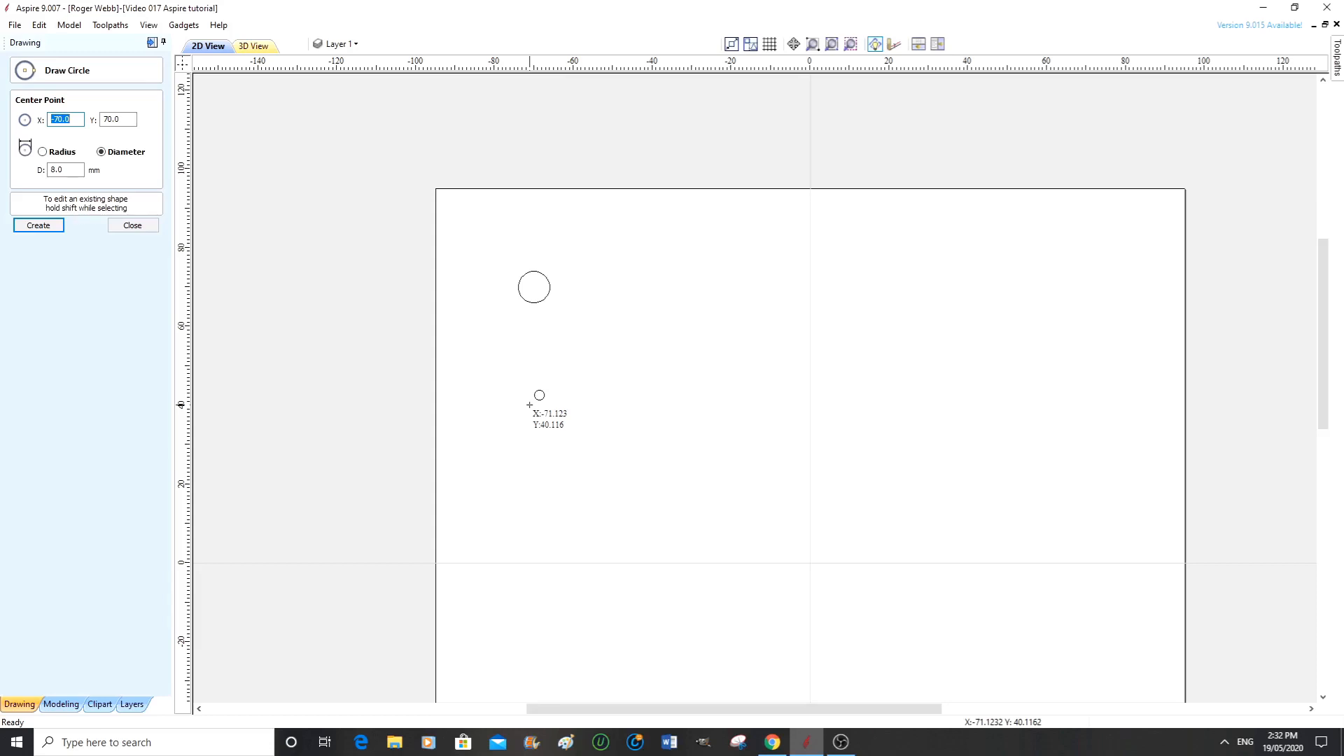
left_click_drag(529, 405, 535, 419)
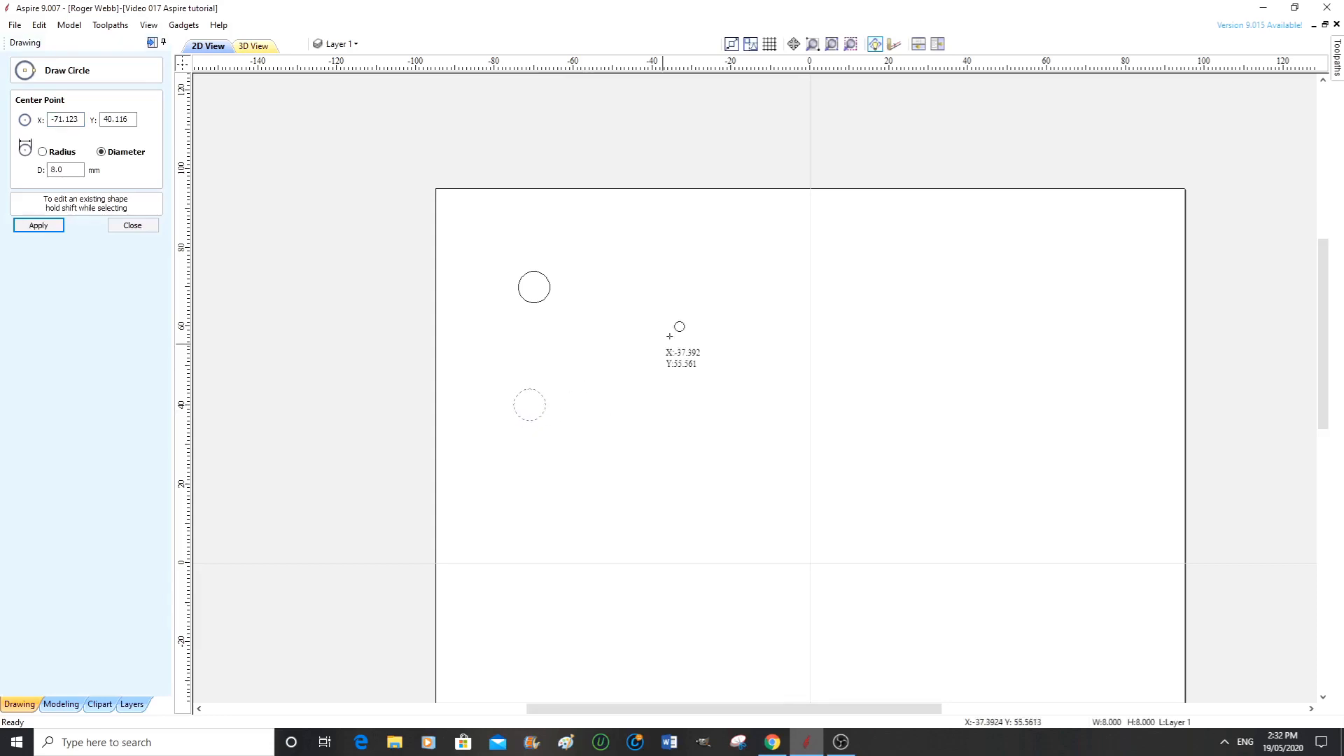
left_click(80, 119)
left_click_drag(80, 119, 70, 118)
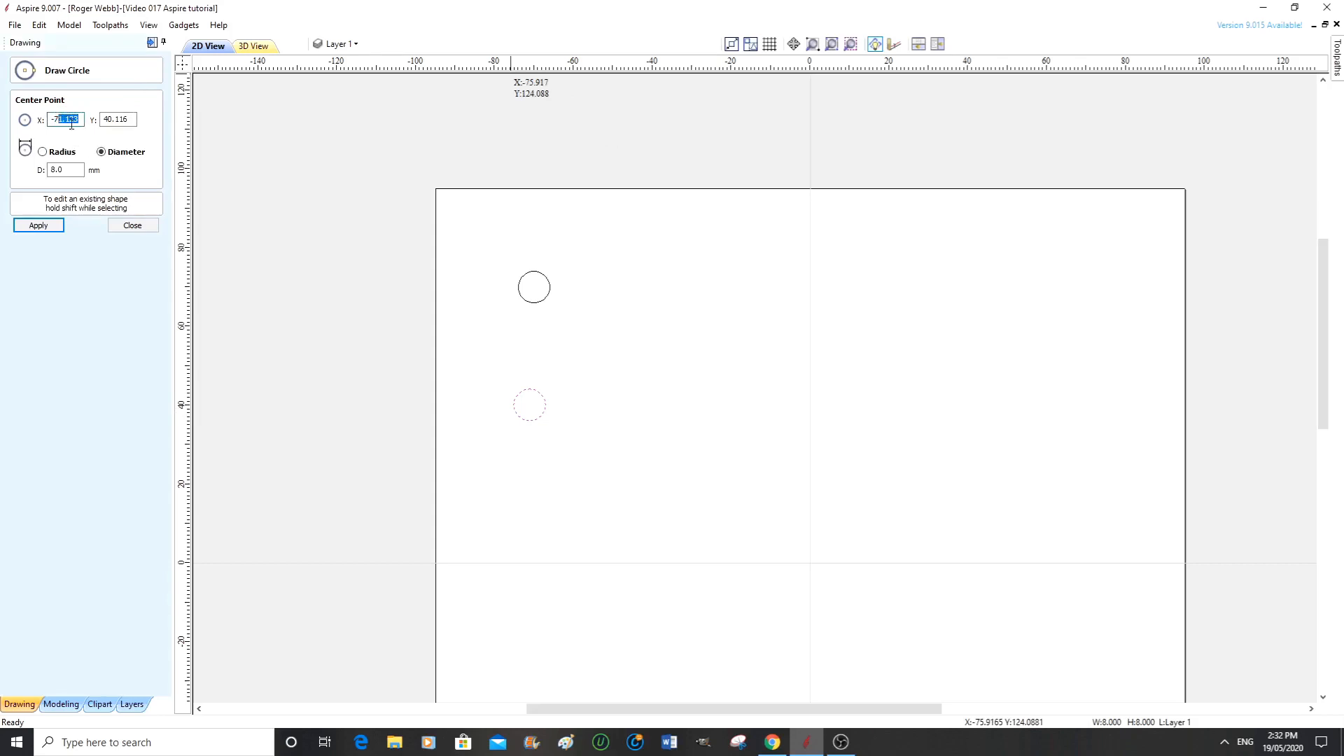
type("0.")
left_click(128, 119)
left_click(39, 226)
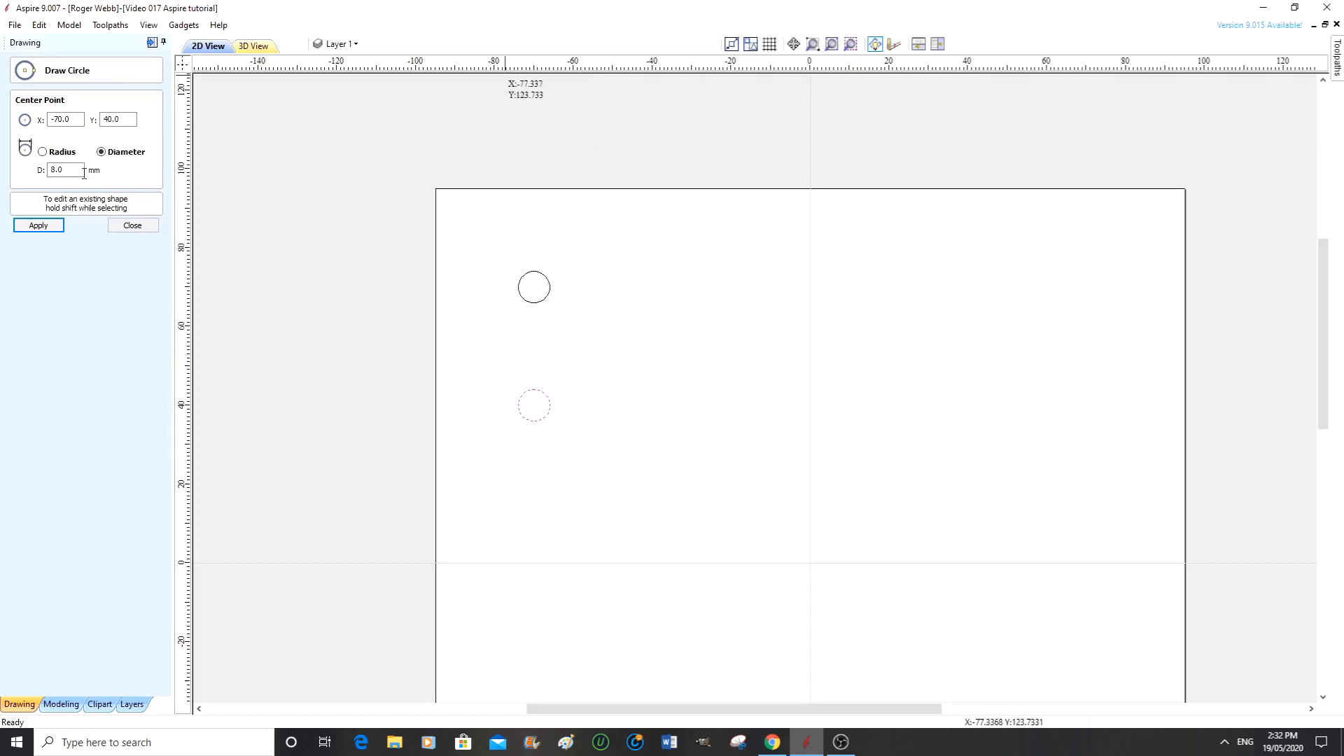
left_click(133, 225)
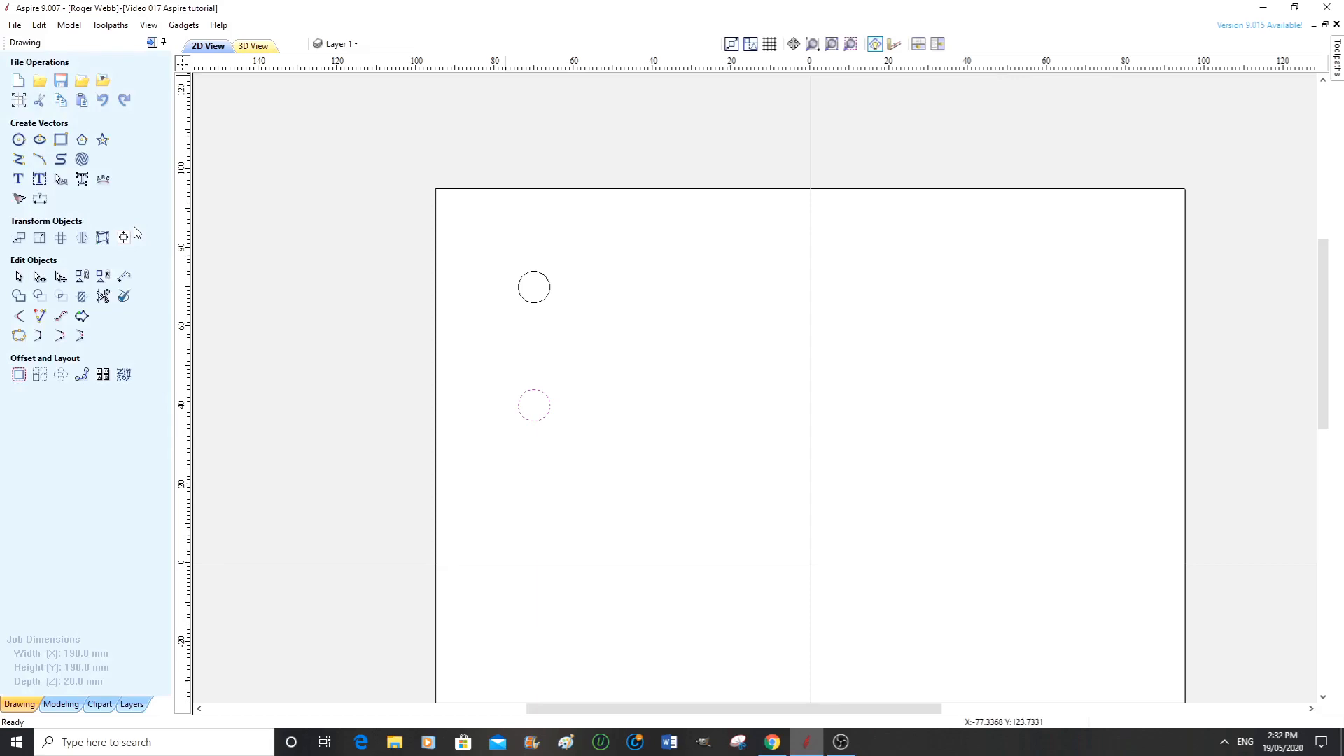
left_click(315, 449)
- Turn on smart snapping and draw a polyline joining the circles' right sides, crossing the lower circle's diameter and joining their left sides
scroll(539, 338, "up", 2)
scroll(539, 339, "up", 1)
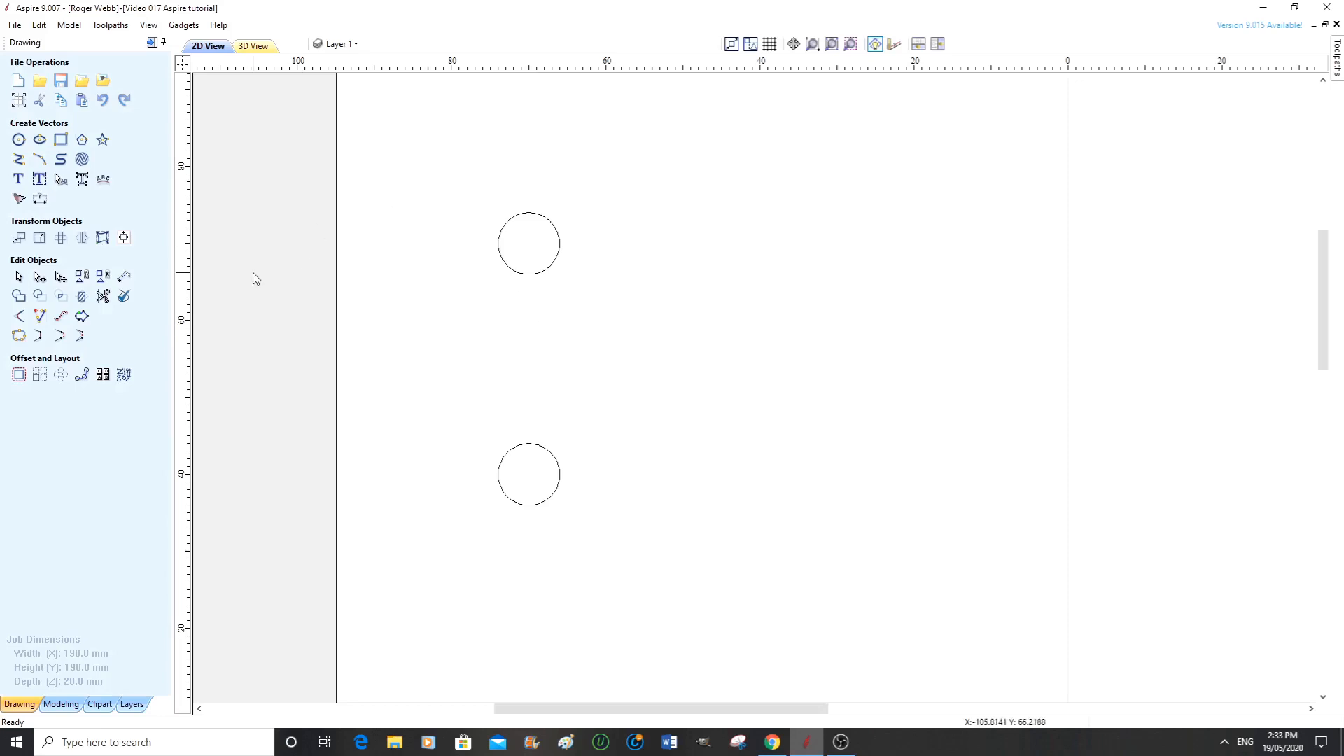
left_click(19, 160)
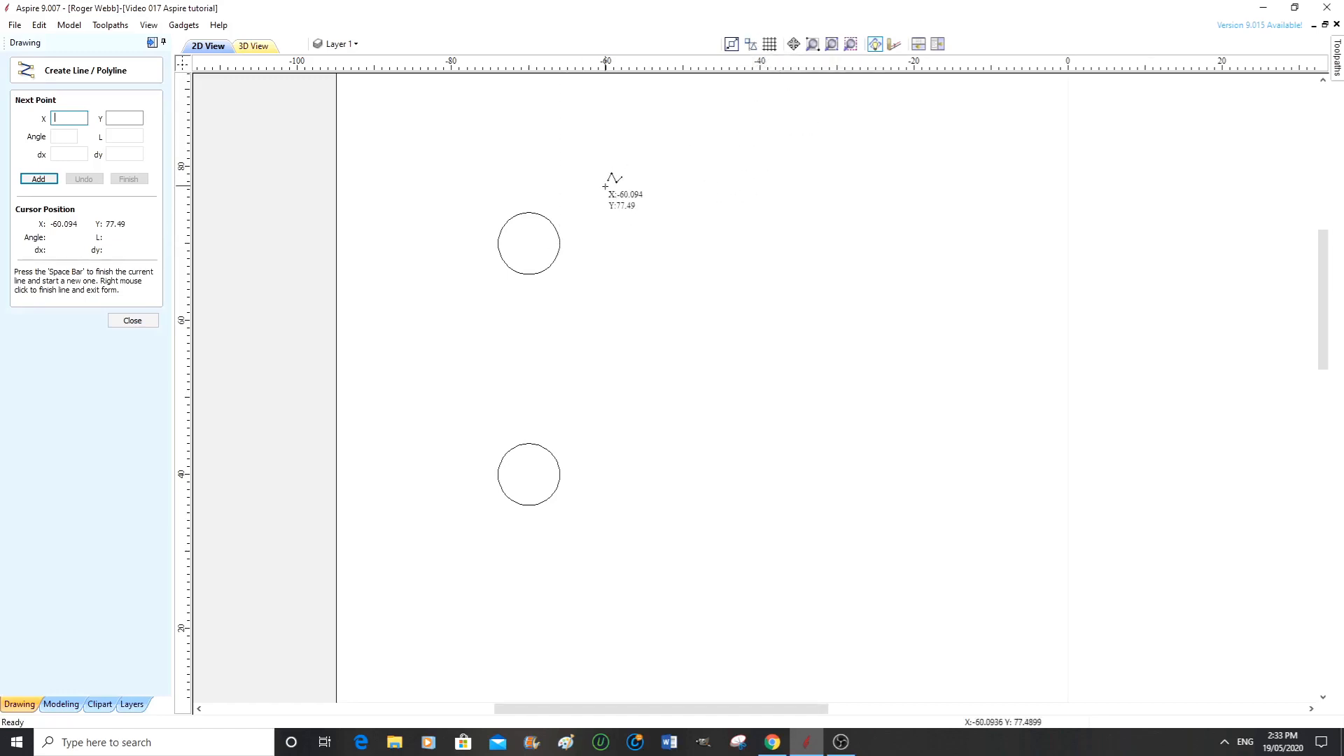
left_click(750, 44)
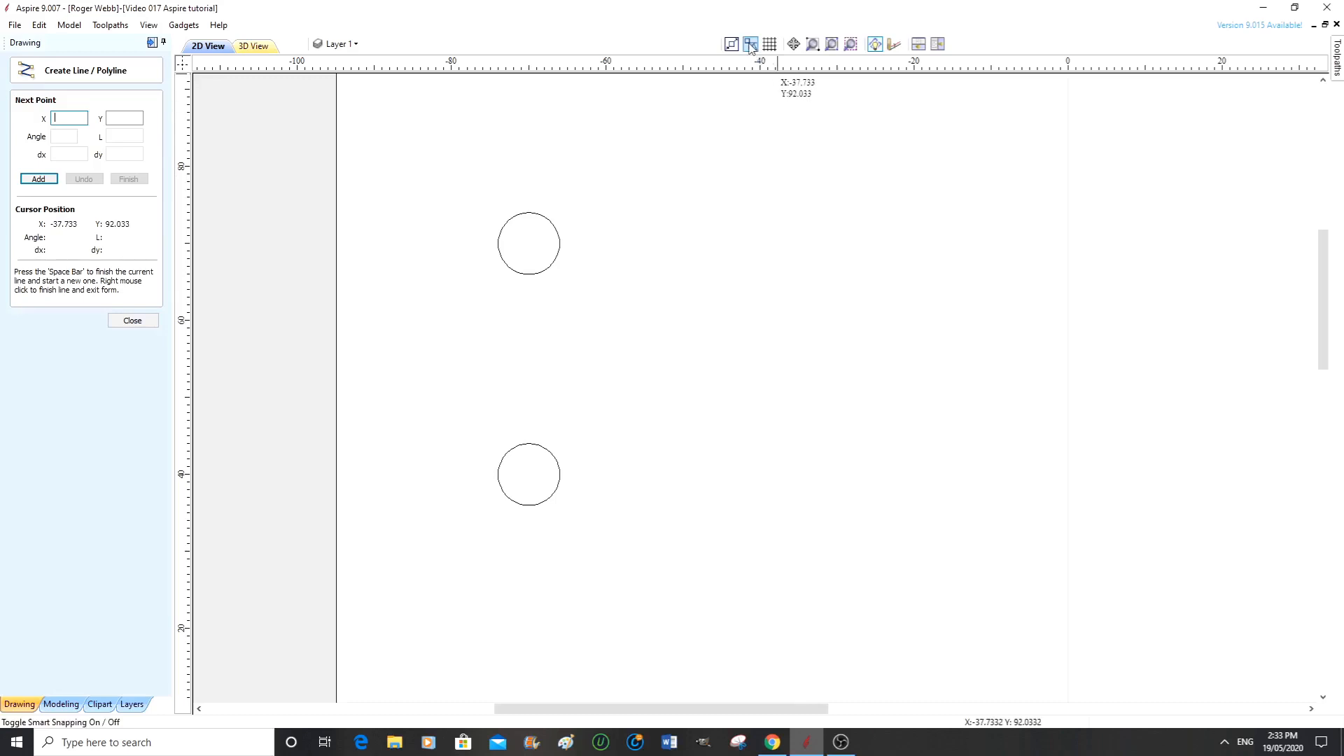
left_click(560, 243)
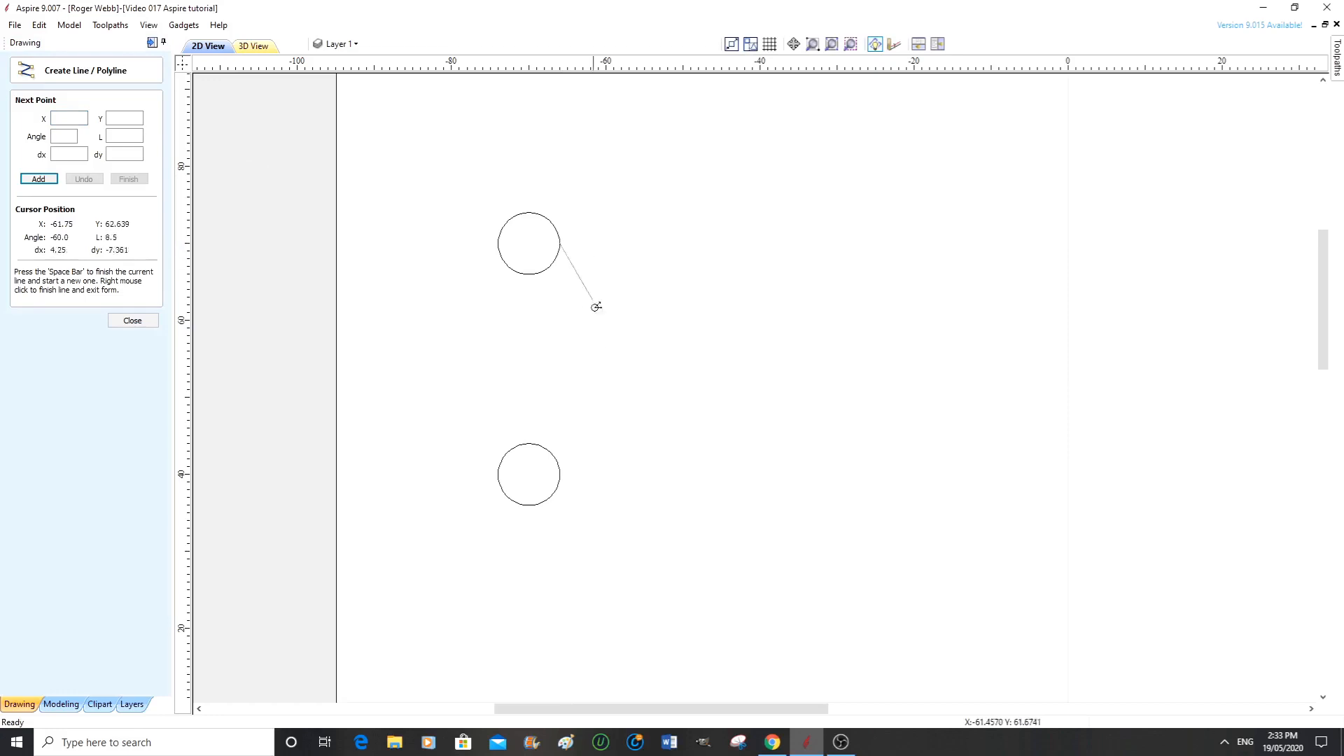
left_click(559, 474)
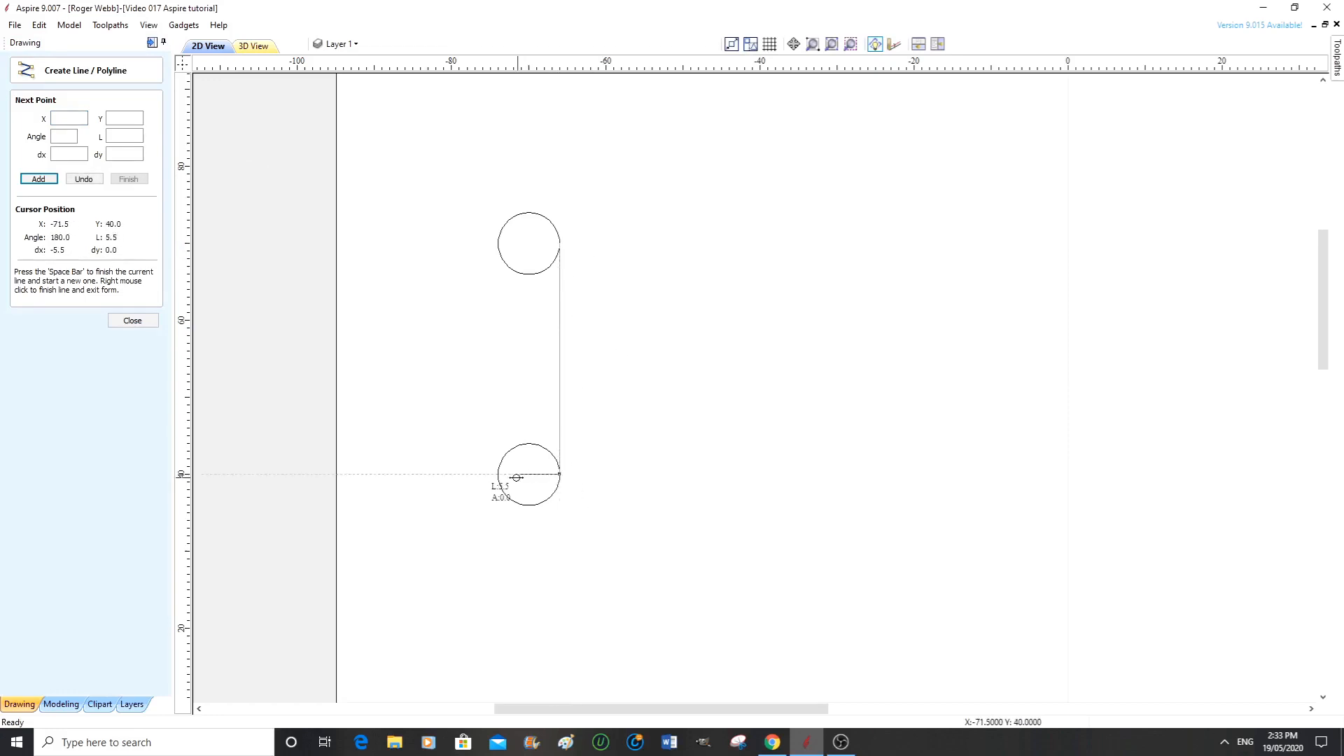
left_click(497, 474)
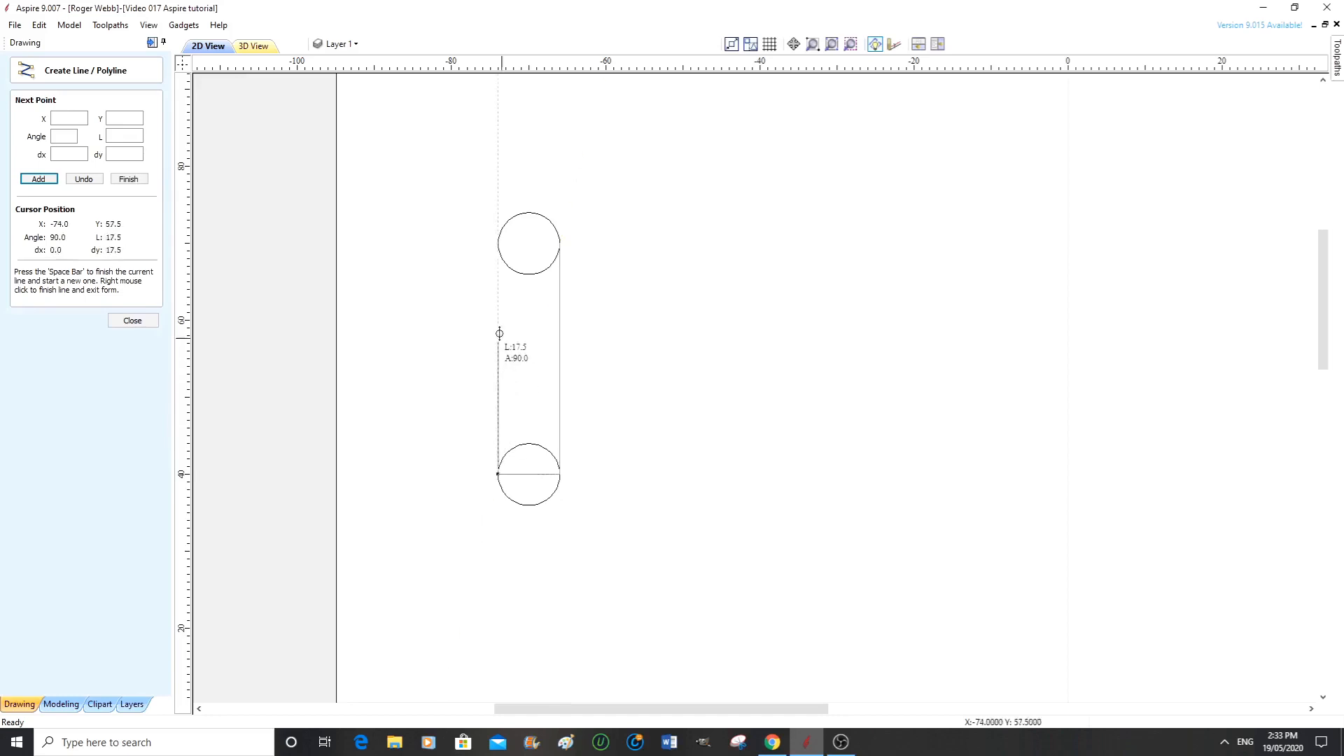
left_click(498, 243)
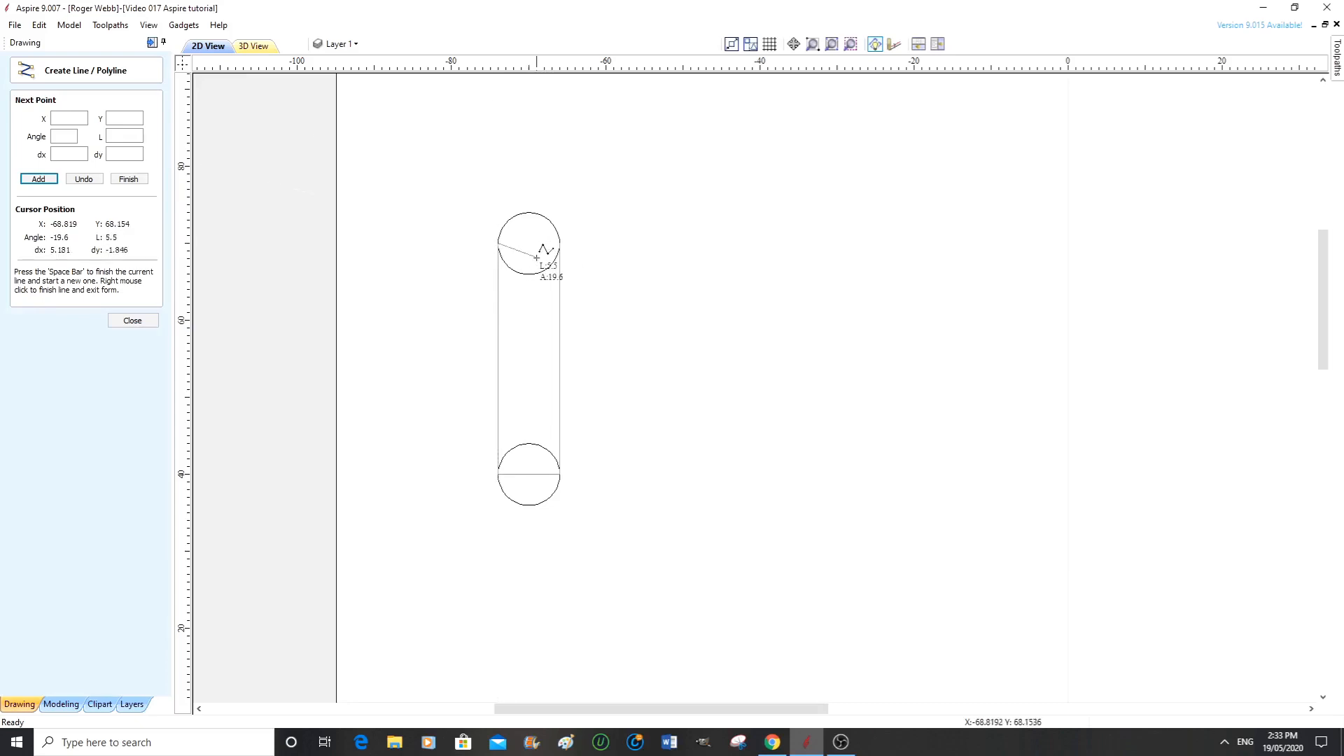
right_click(540, 255)
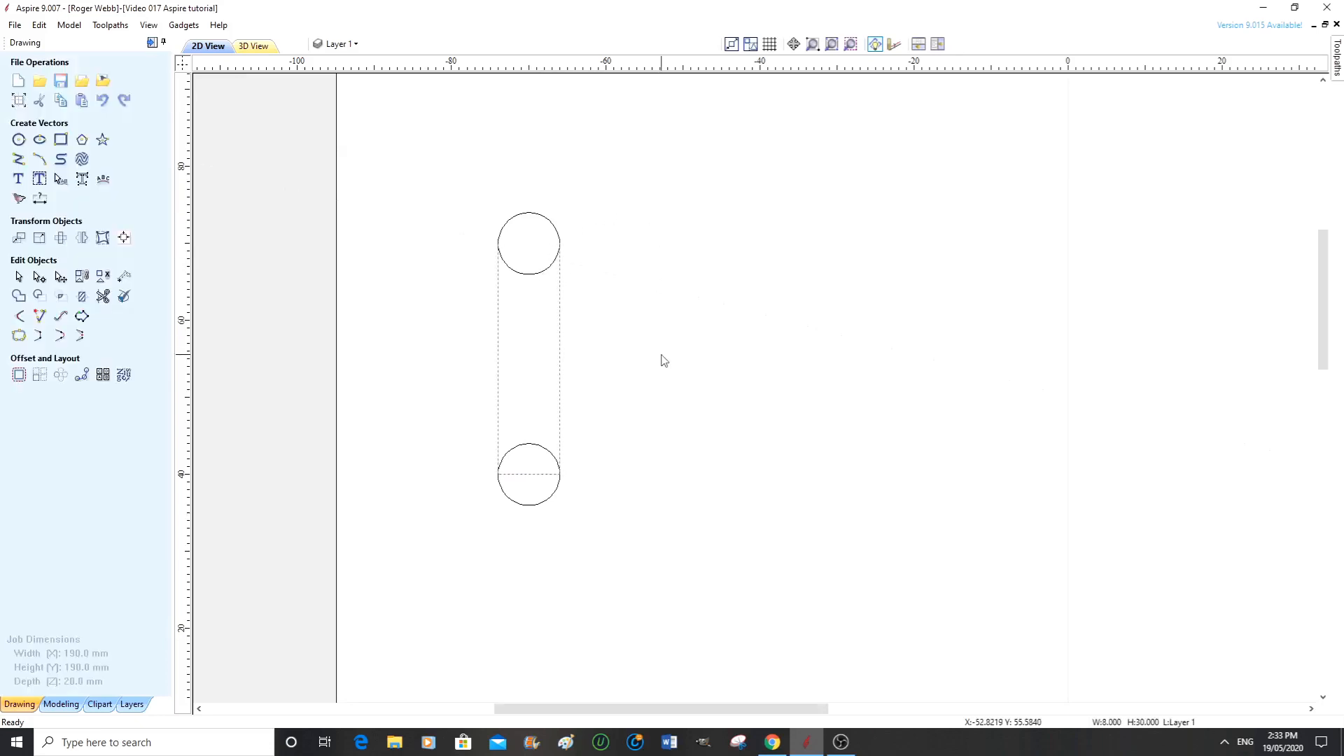
left_click(255, 476)
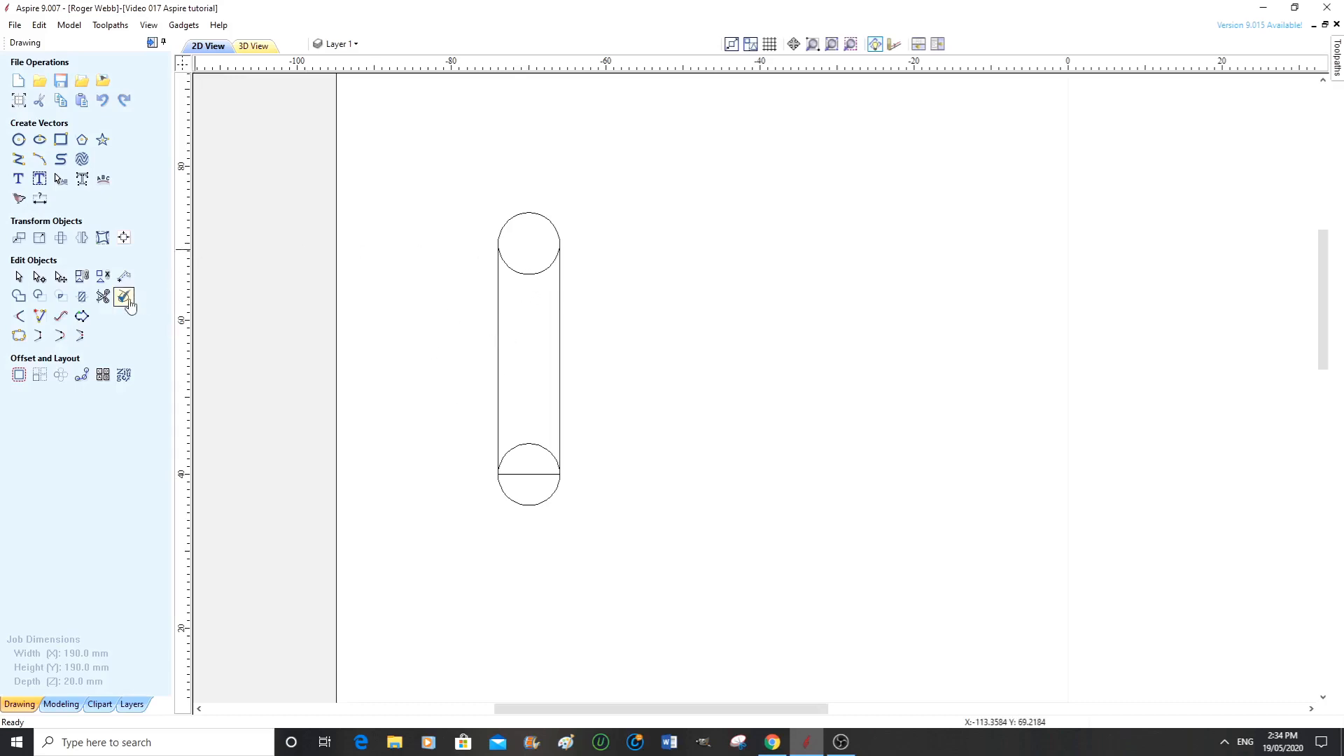
- Trim the inner arcs of both circles and the line across the lower circle to leave one closed slot outline
left_click(103, 296)
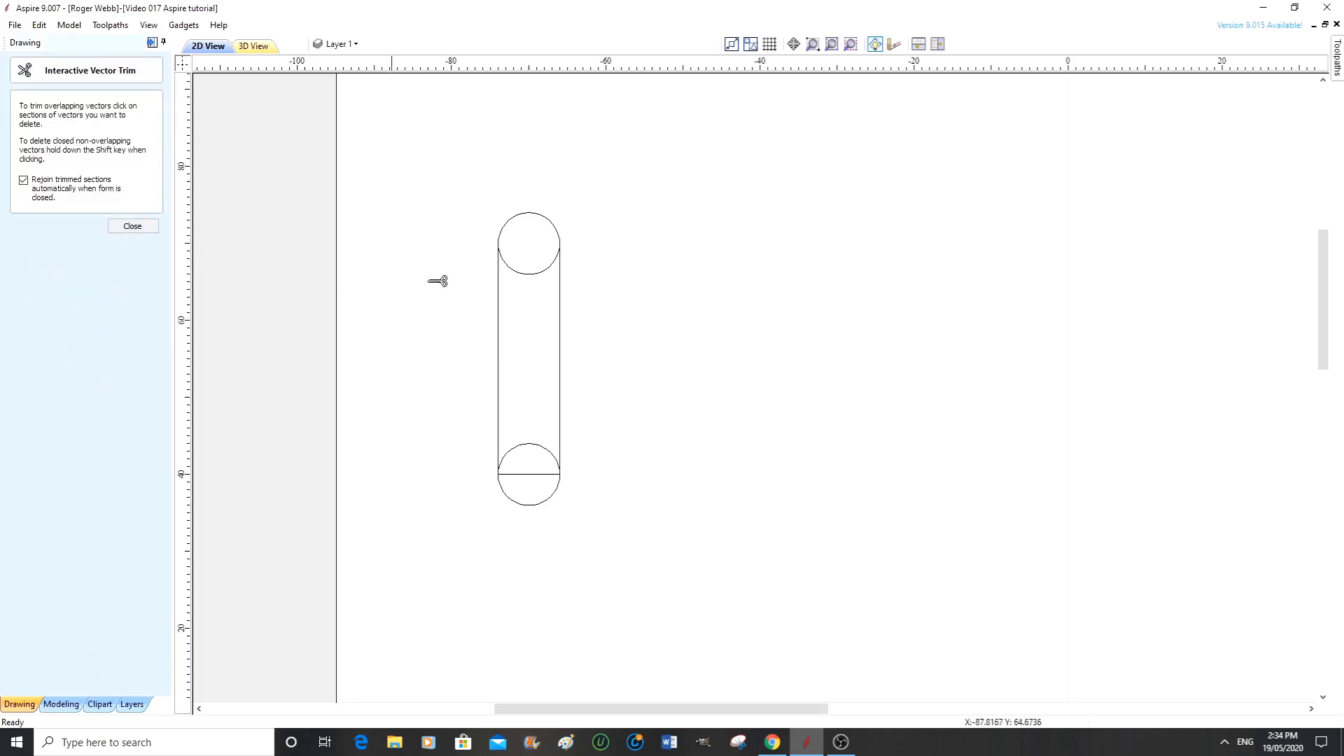
left_click(535, 274)
left_click(537, 446)
left_click(530, 476)
left_click(133, 226)
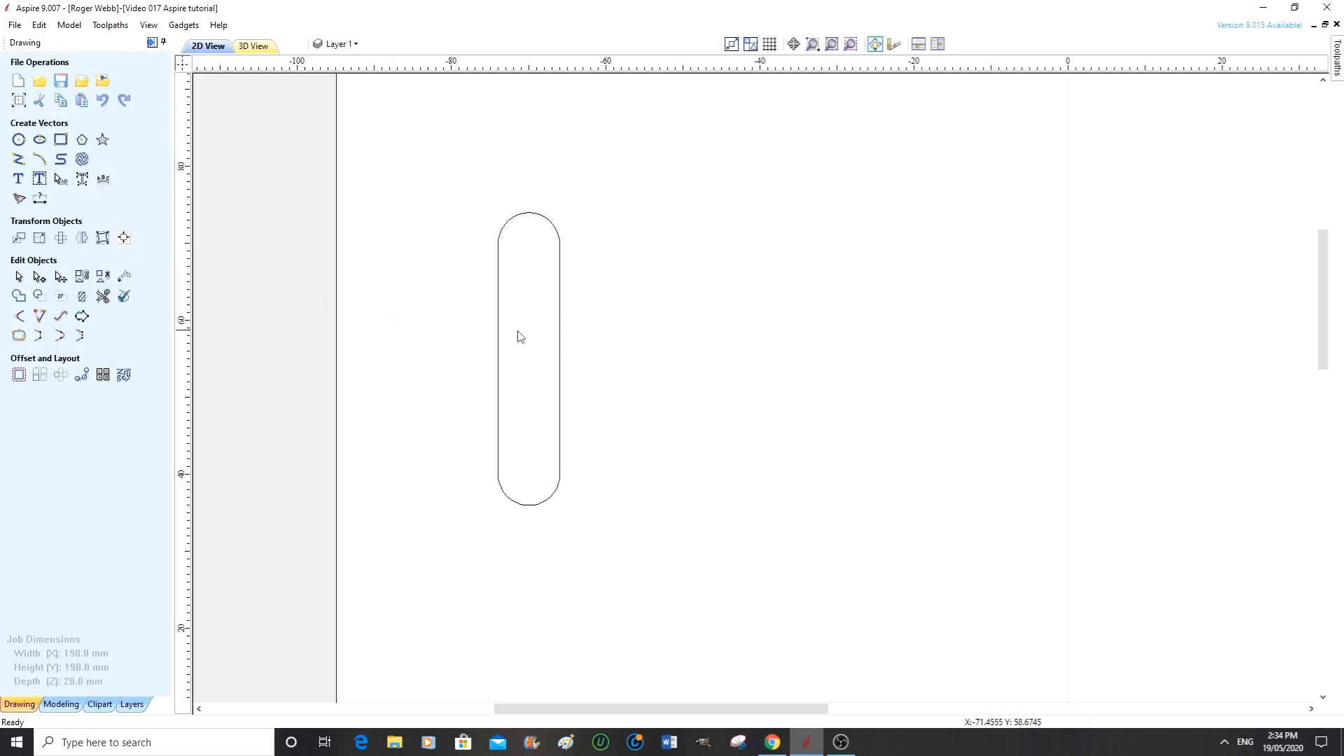
- Offset the closed slot outline outwards by 5 mm, keeping the original
left_click(498, 342)
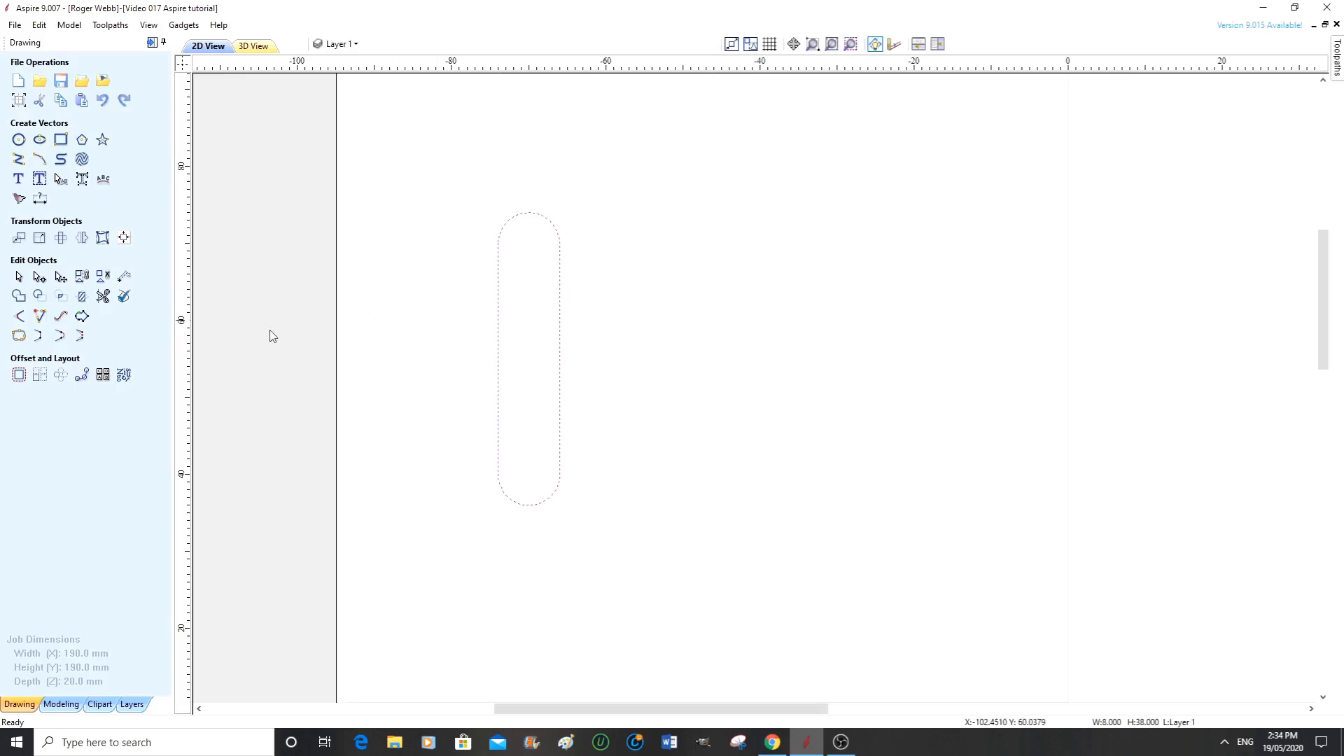
left_click(19, 374)
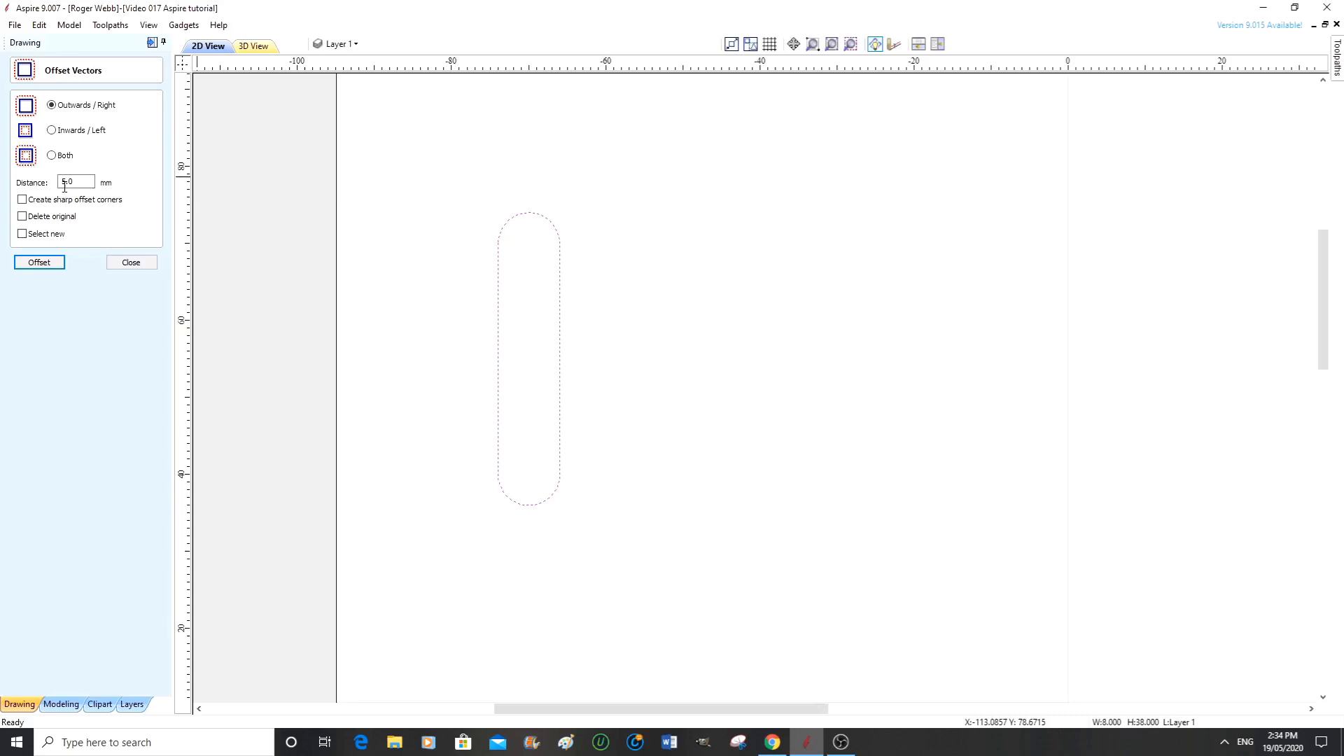
left_click(40, 263)
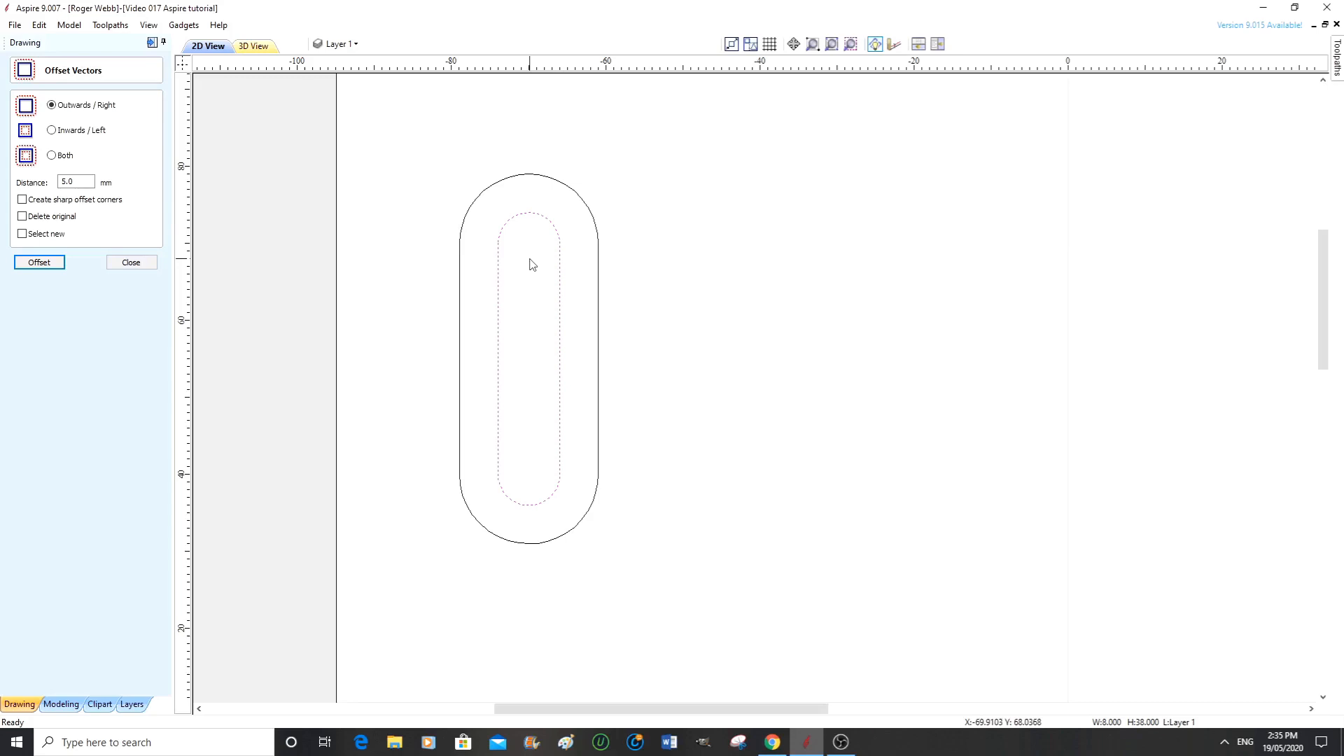
left_click(144, 264)
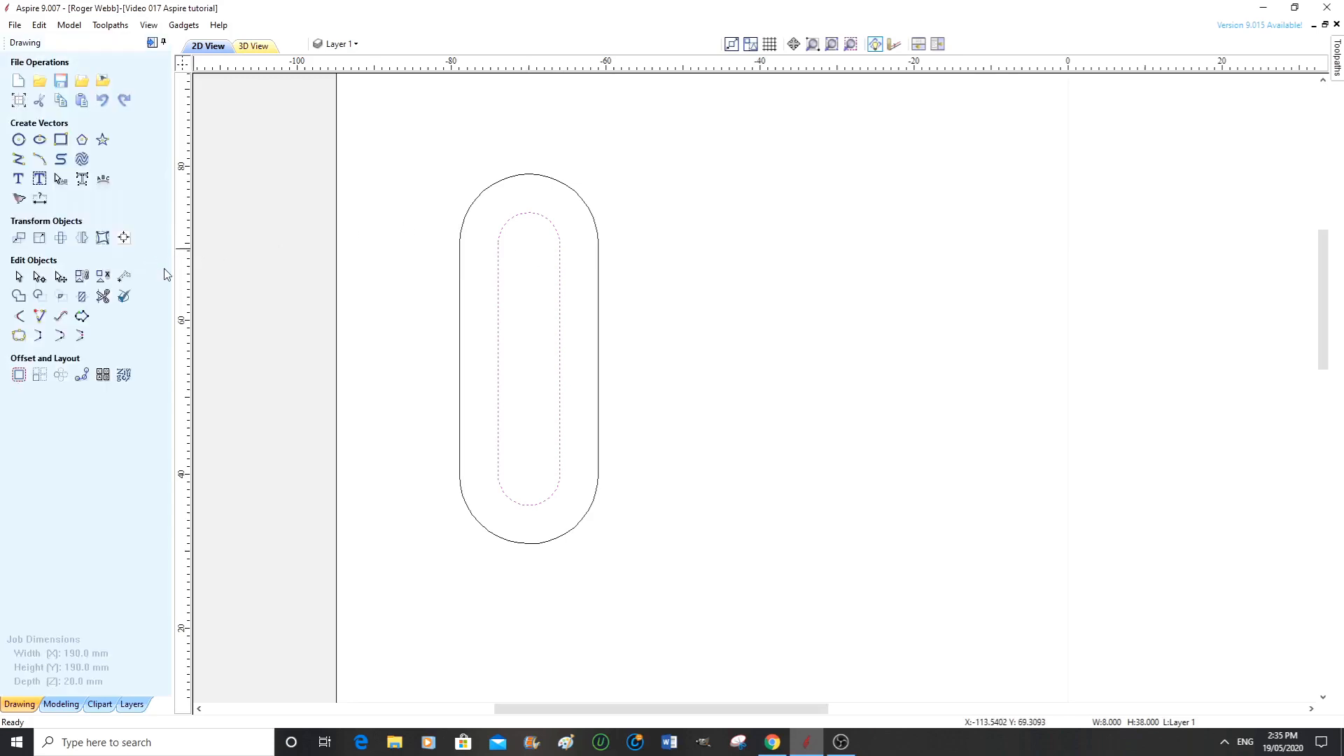
left_click(394, 441)
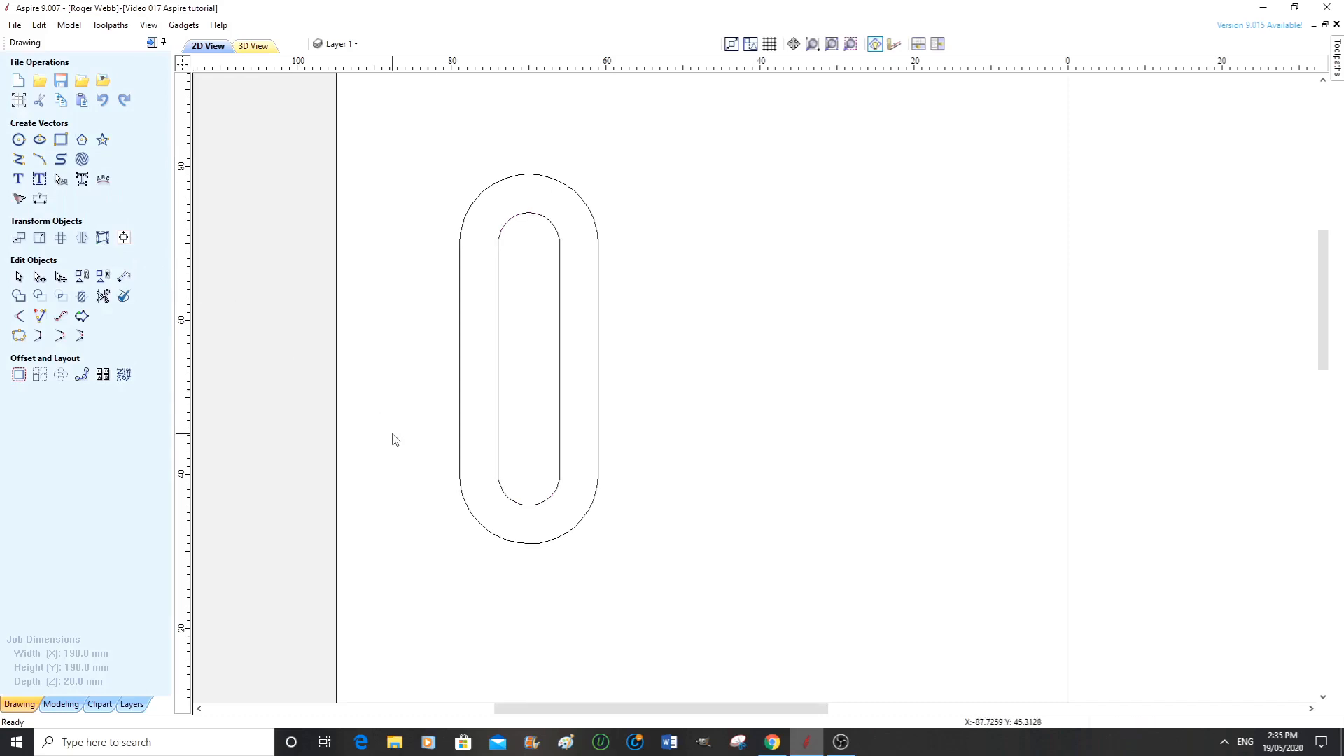
left_click(498, 364)
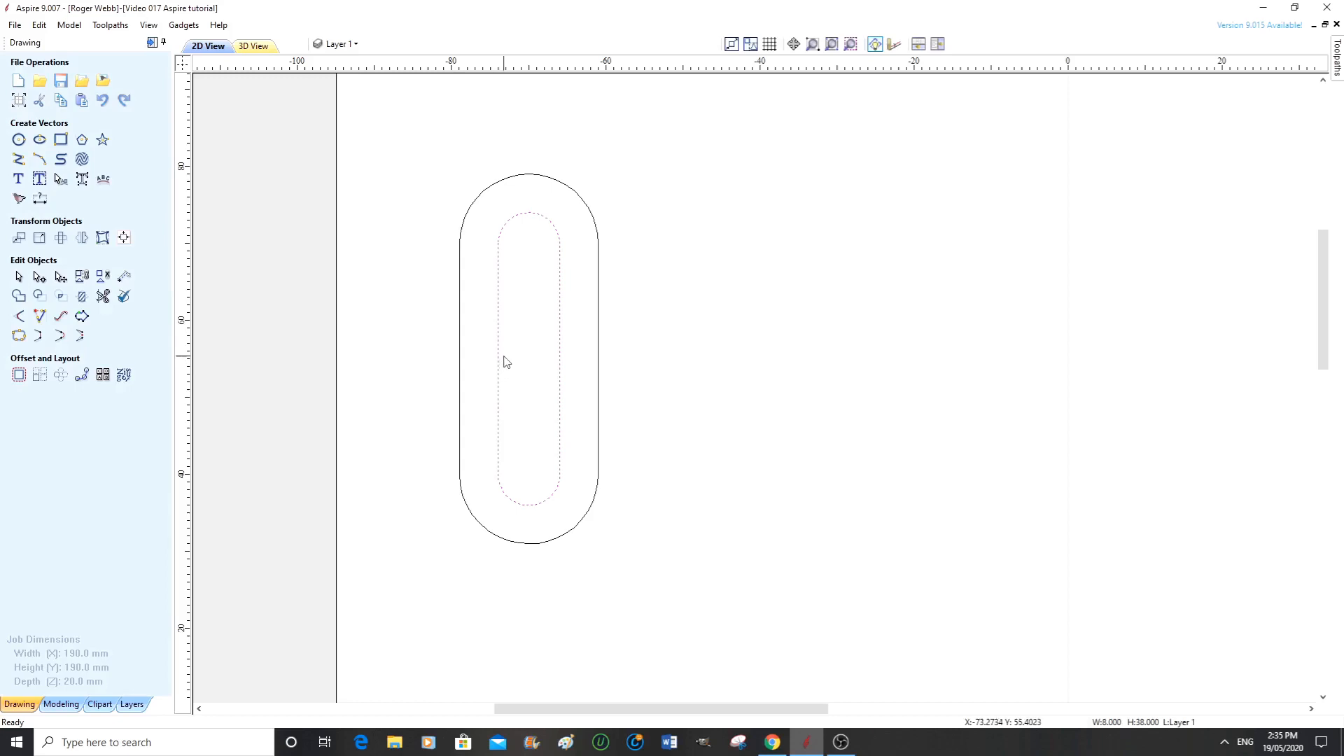
left_click(742, 333)
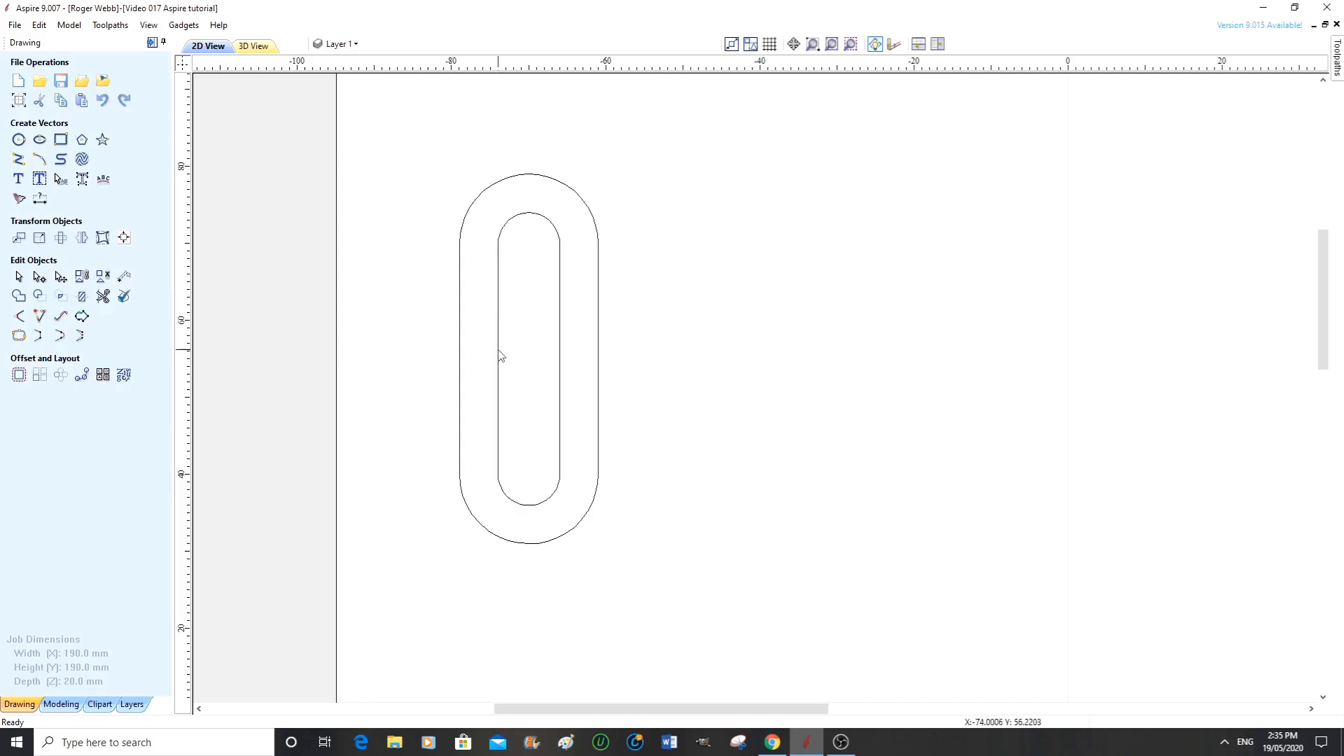
left_click(498, 354)
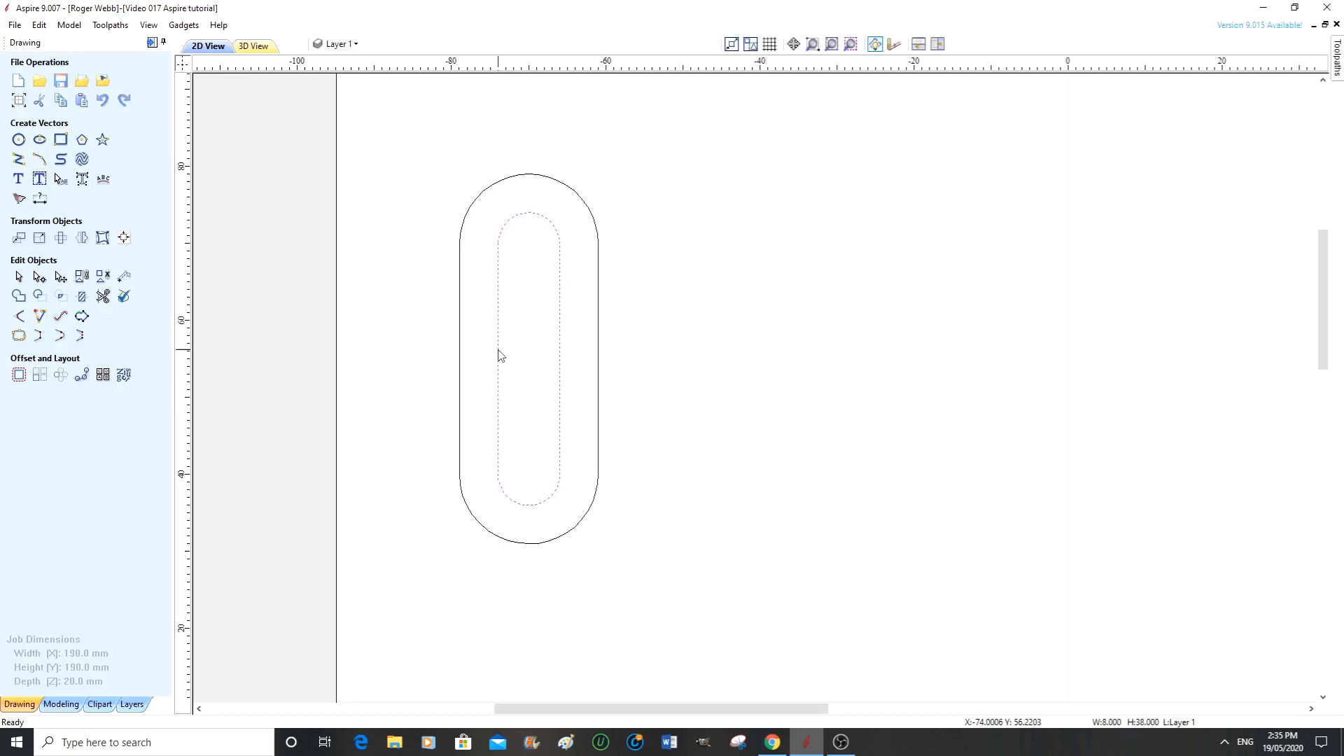
left_click(460, 346, "shift")
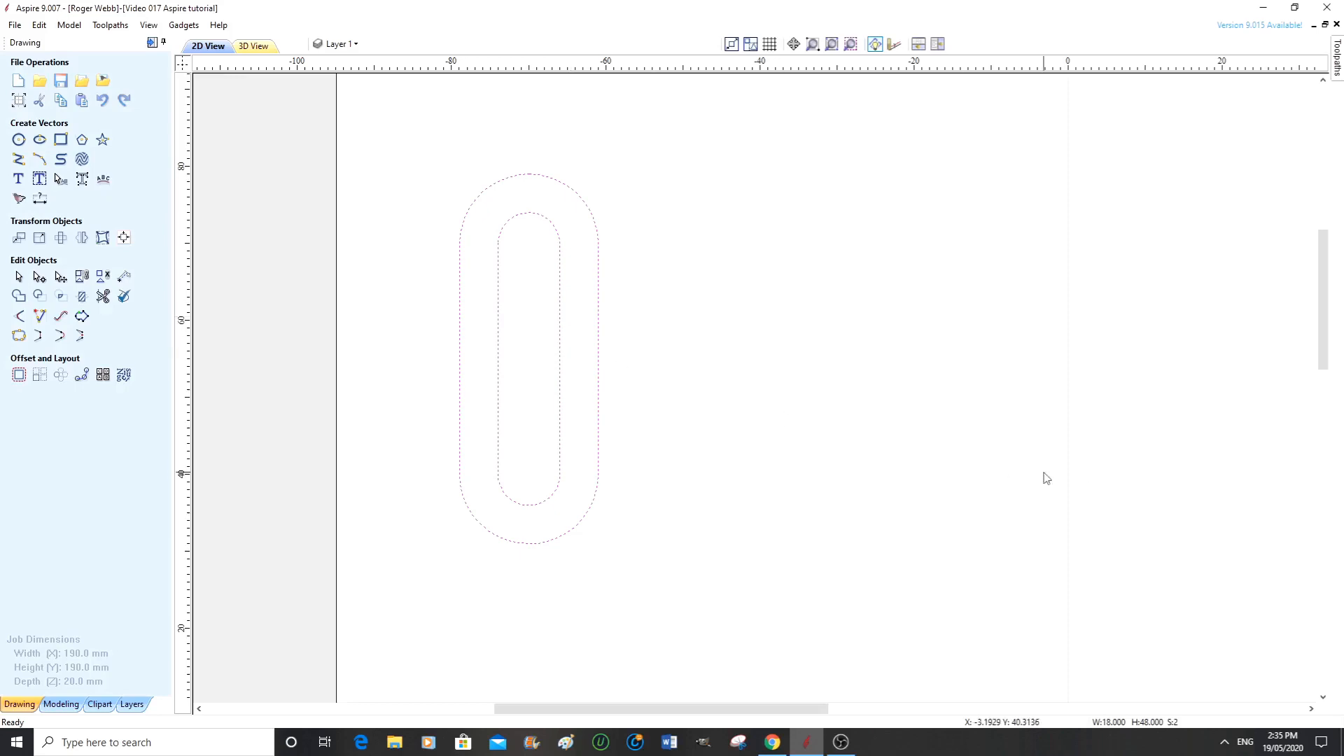
scroll(1008, 457, "down", 2)
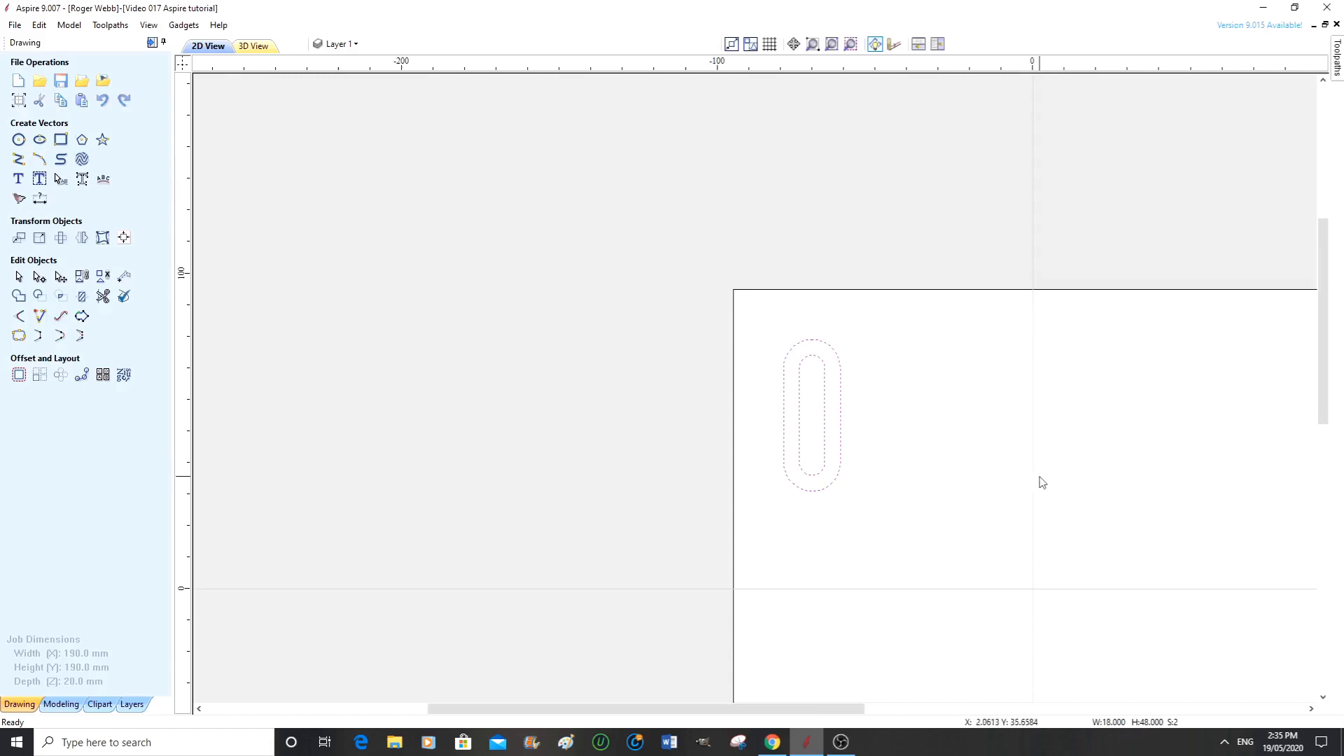
right_click(1044, 530)
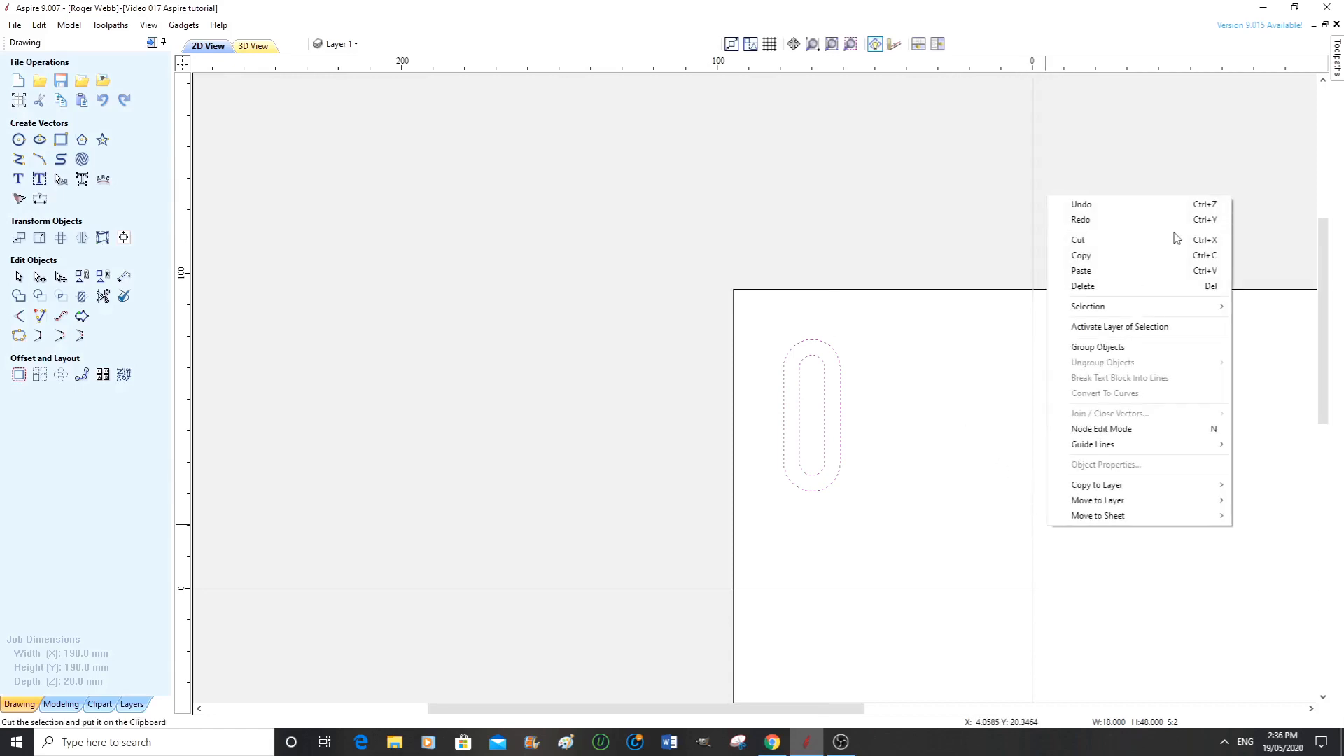
left_click(1252, 164)
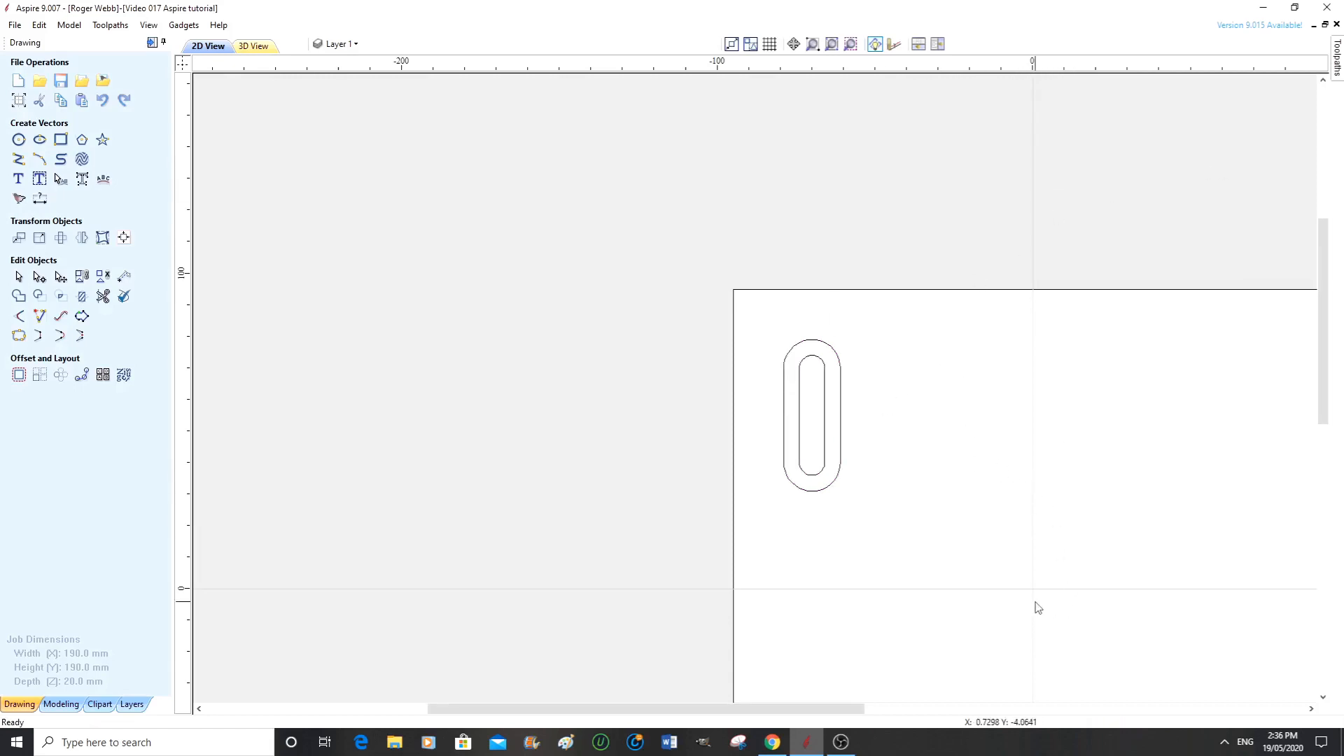
- Select both the inner slot and its outer offset outline
left_click_drag(827, 715, 966, 714)
left_click_drag(1323, 318, 1323, 384)
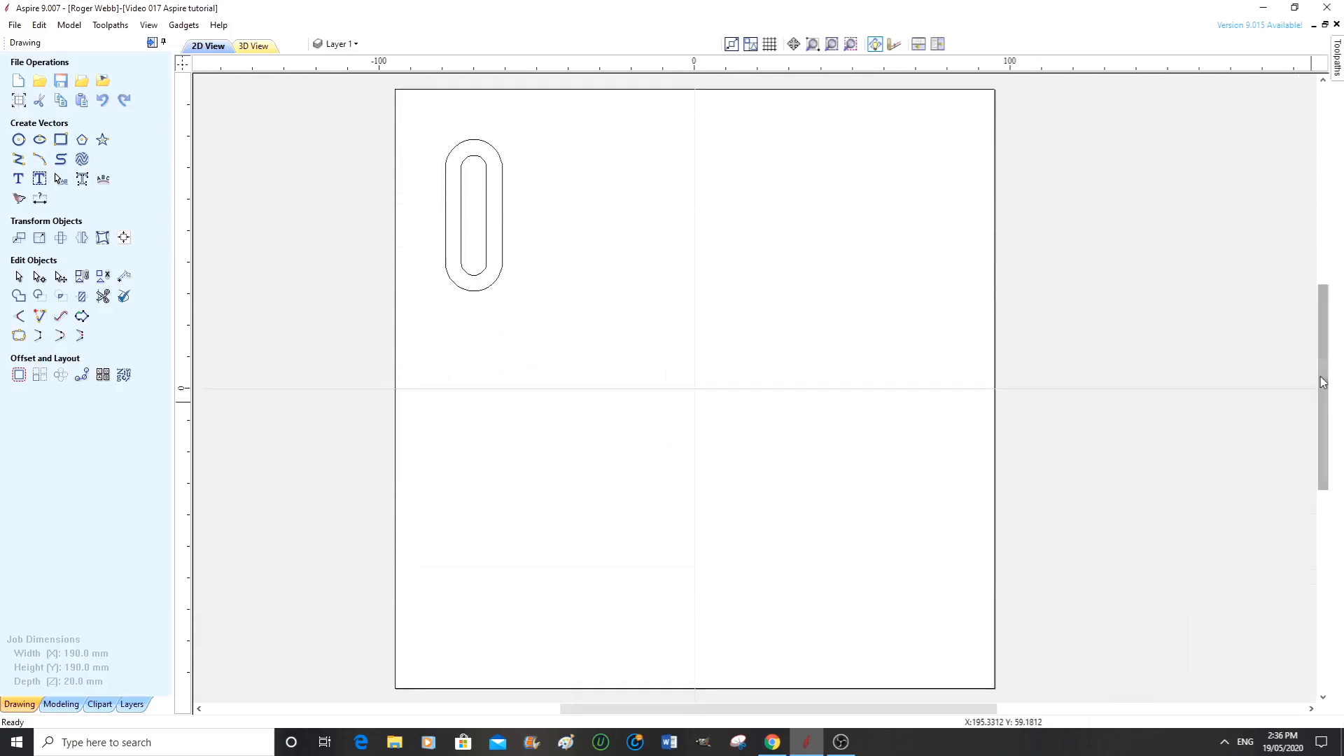
left_click(461, 238)
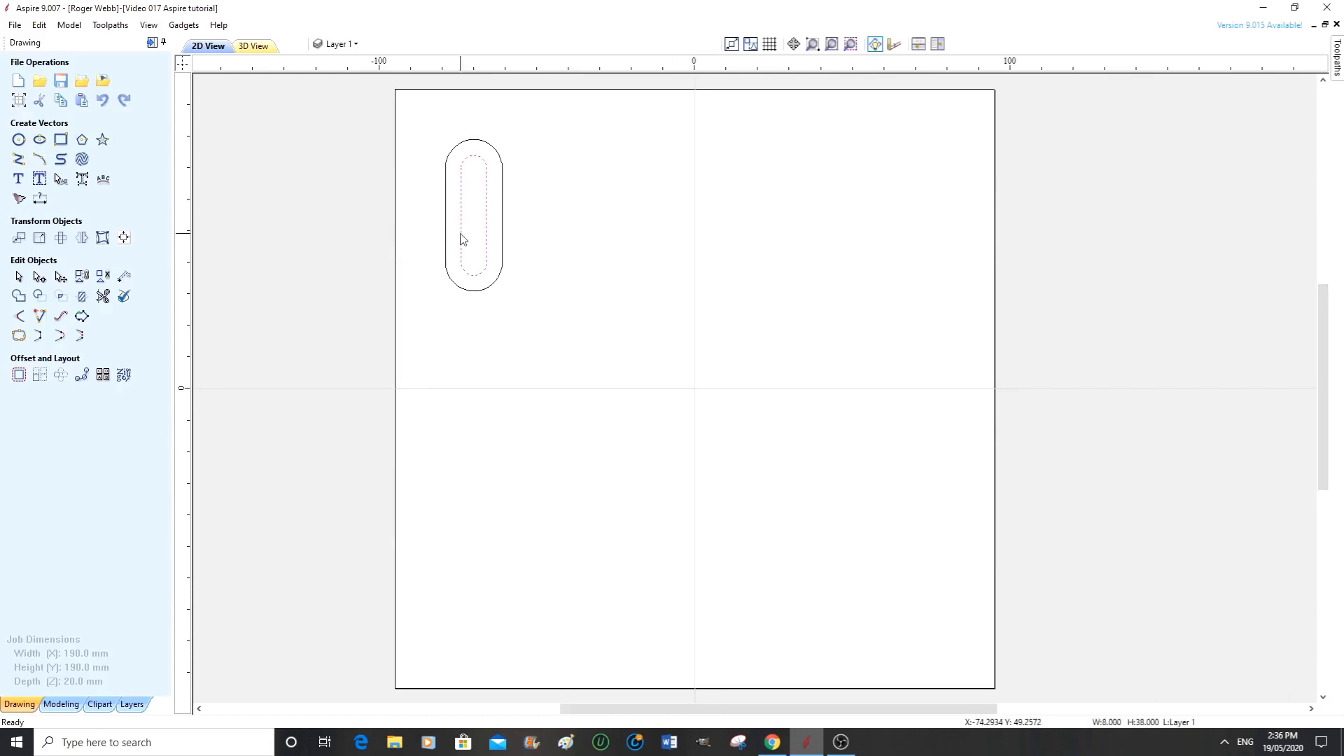
left_click(446, 223, "shift")
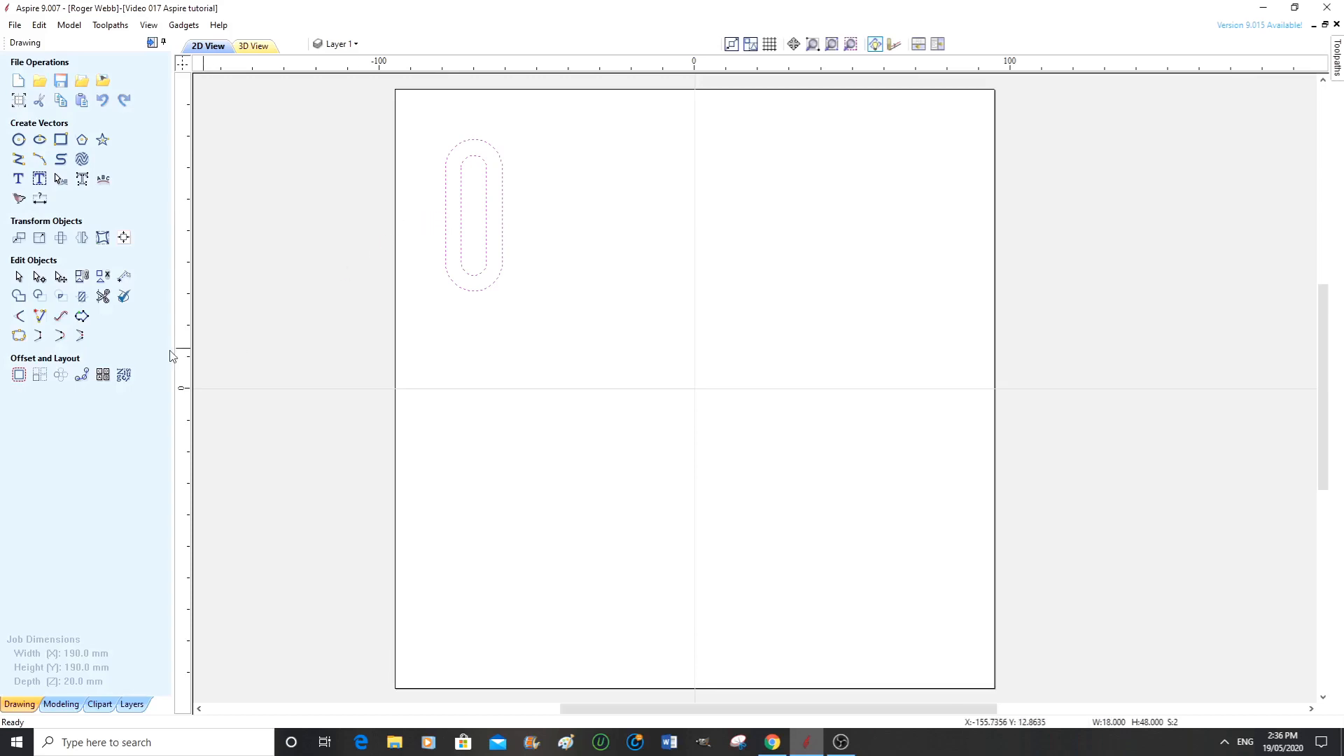
- Try to array-copy the two slot outlines in 2 rows and 2 columns with 80 mm gaps in X and Y
left_click(40, 376)
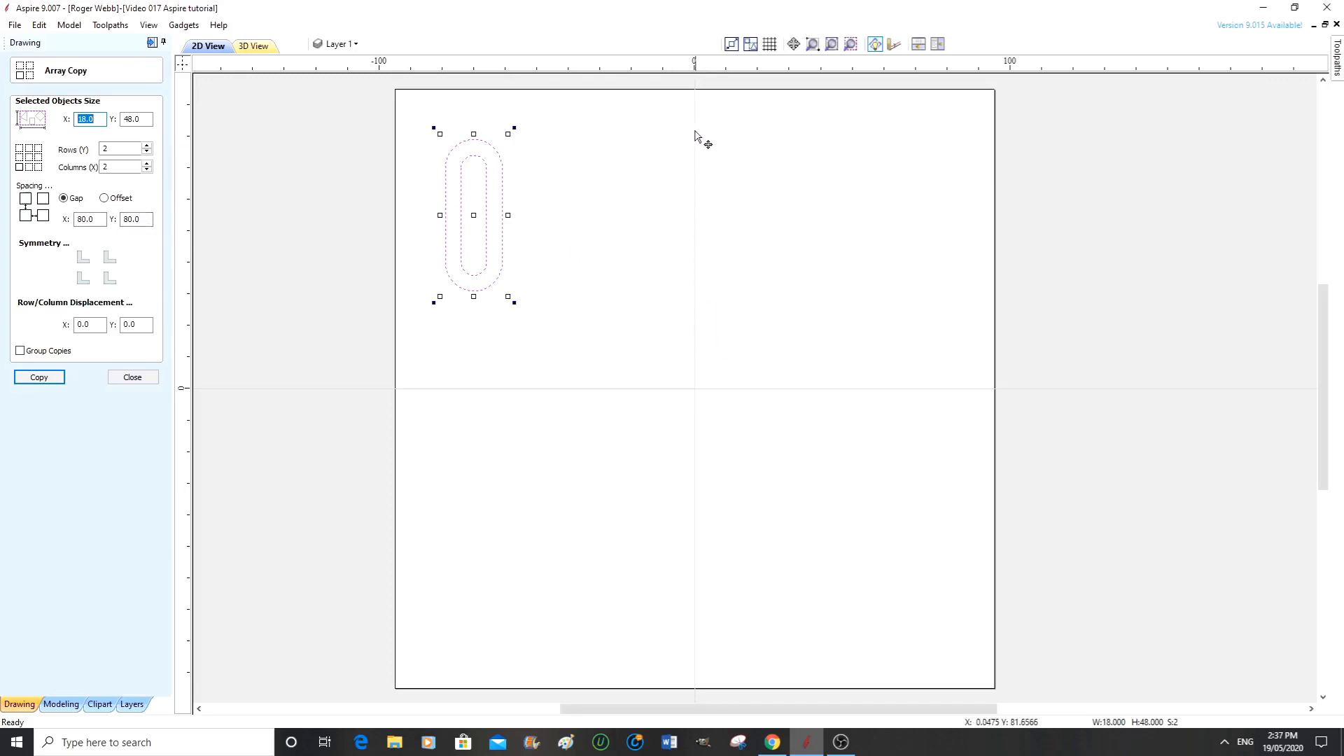
scroll(697, 147, "down", 2)
scroll(698, 149, "down", 1)
left_click_drag(1321, 348, 1258, 267)
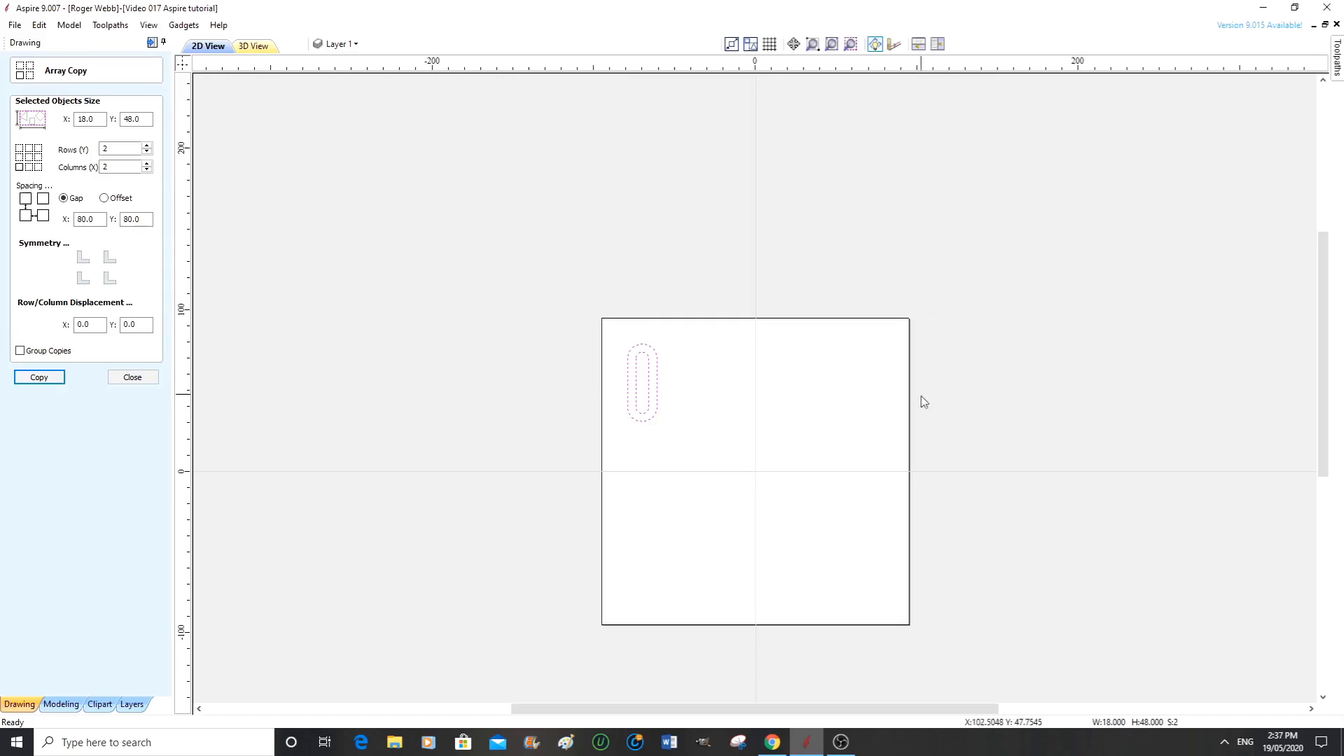
left_click(40, 377)
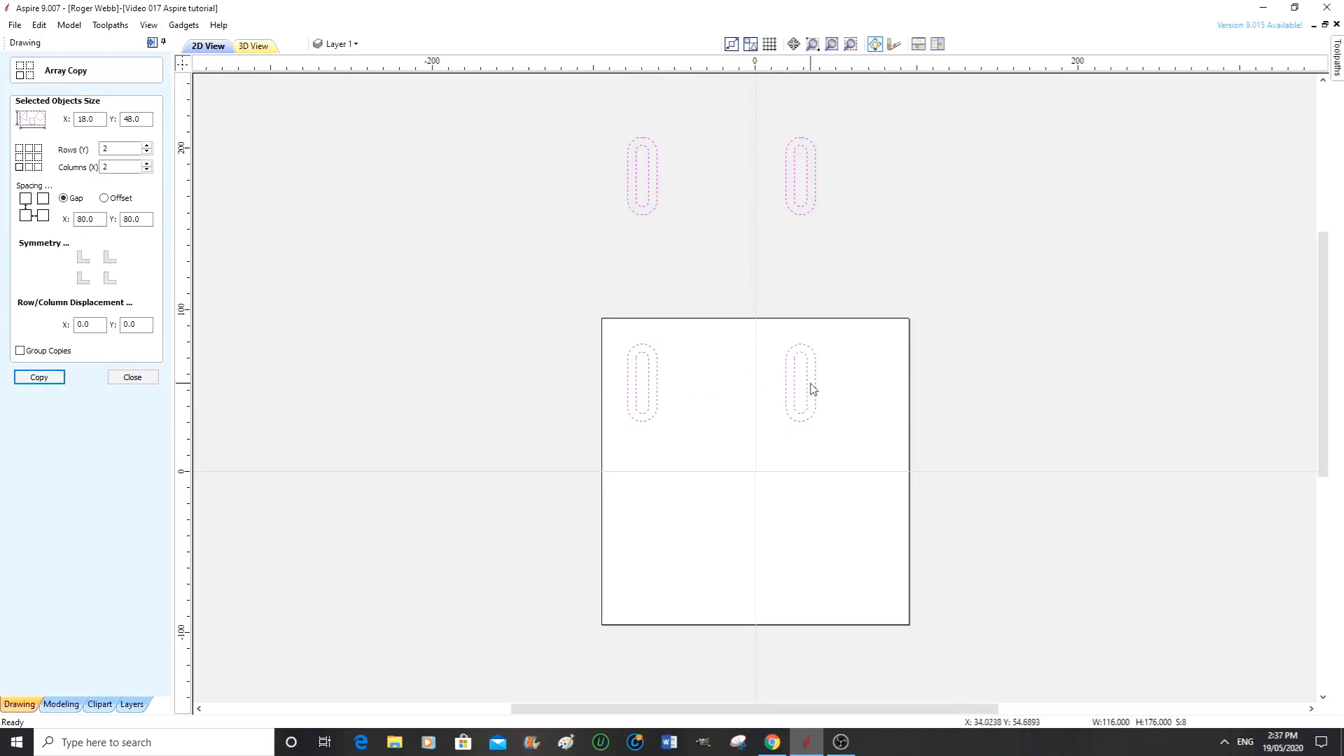
left_click(133, 377)
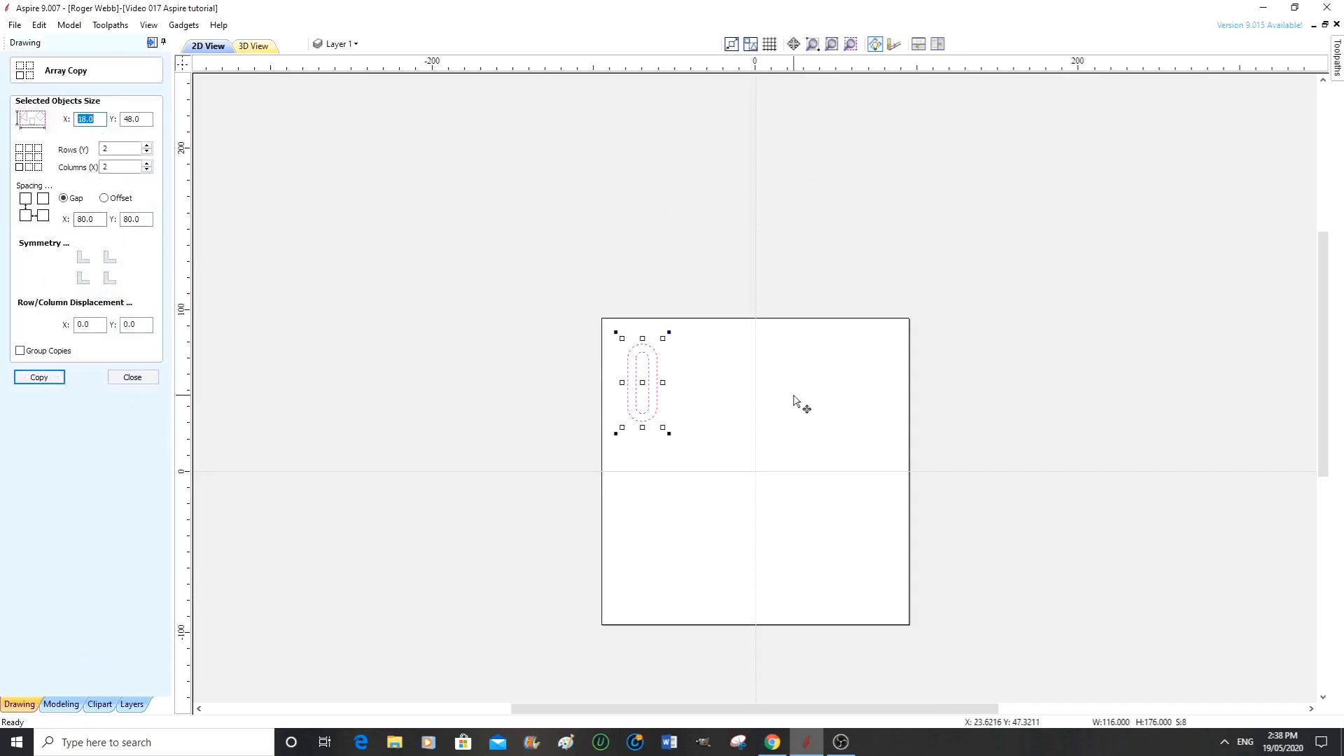
left_click(135, 381)
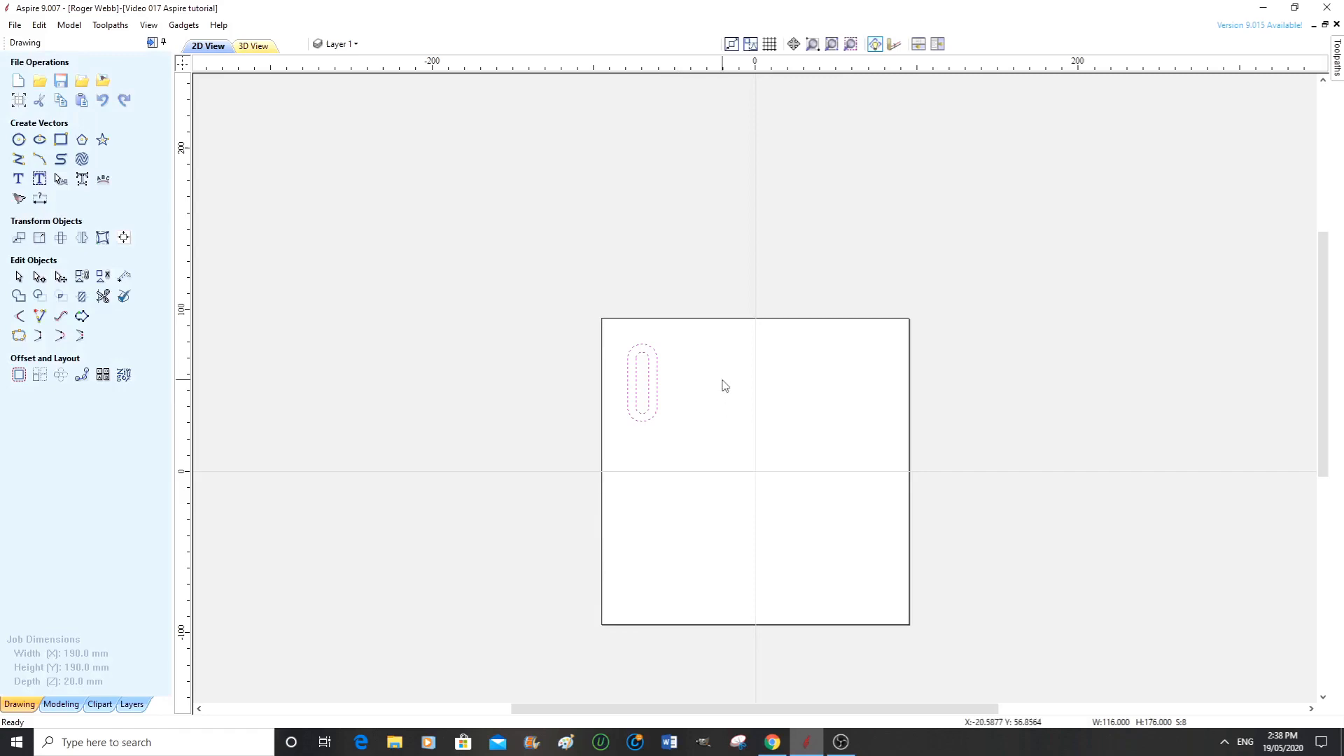
- Nudge both slot outlines about 10 mm to the right, centring them at about X -60
scroll(722, 385, "up", 3)
scroll(531, 362, "up", 1)
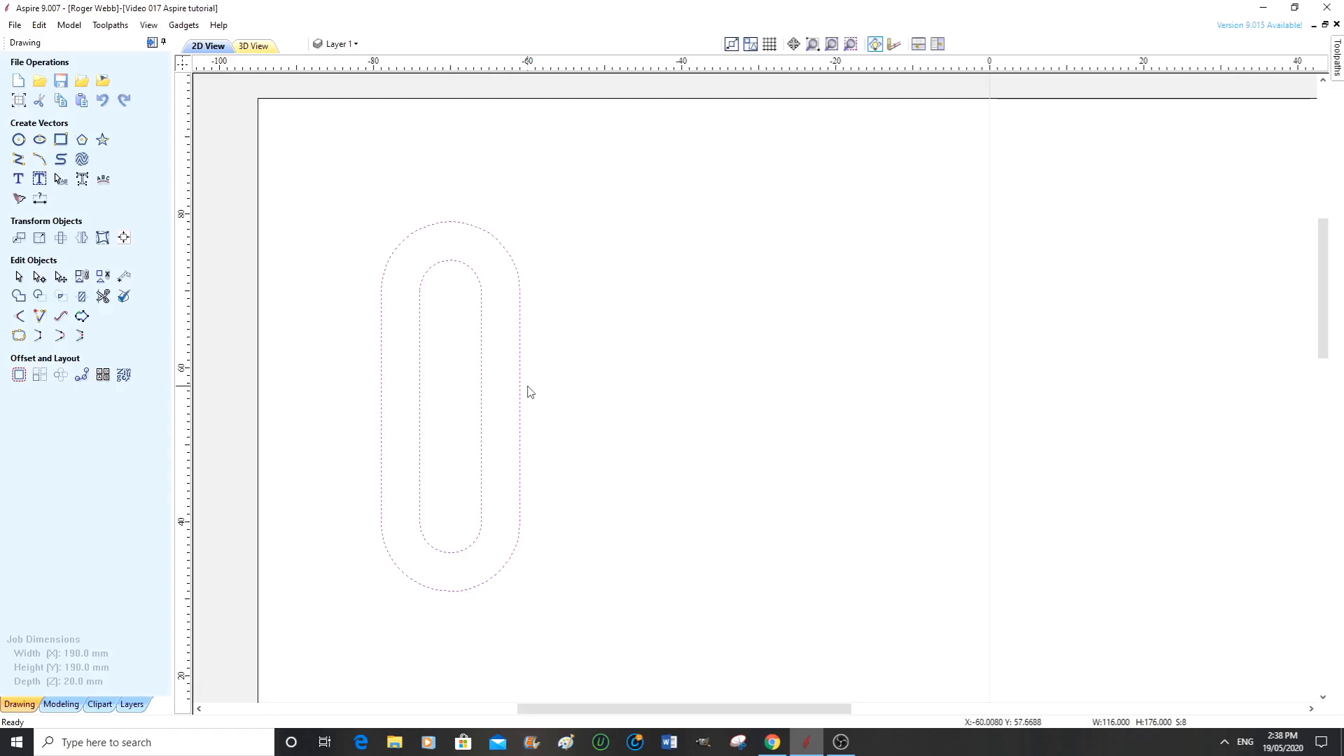
key("Right")
key("Right")
key("Right")
key("Right")
key("Right")
key("Right")
key("Right")
key("Right")
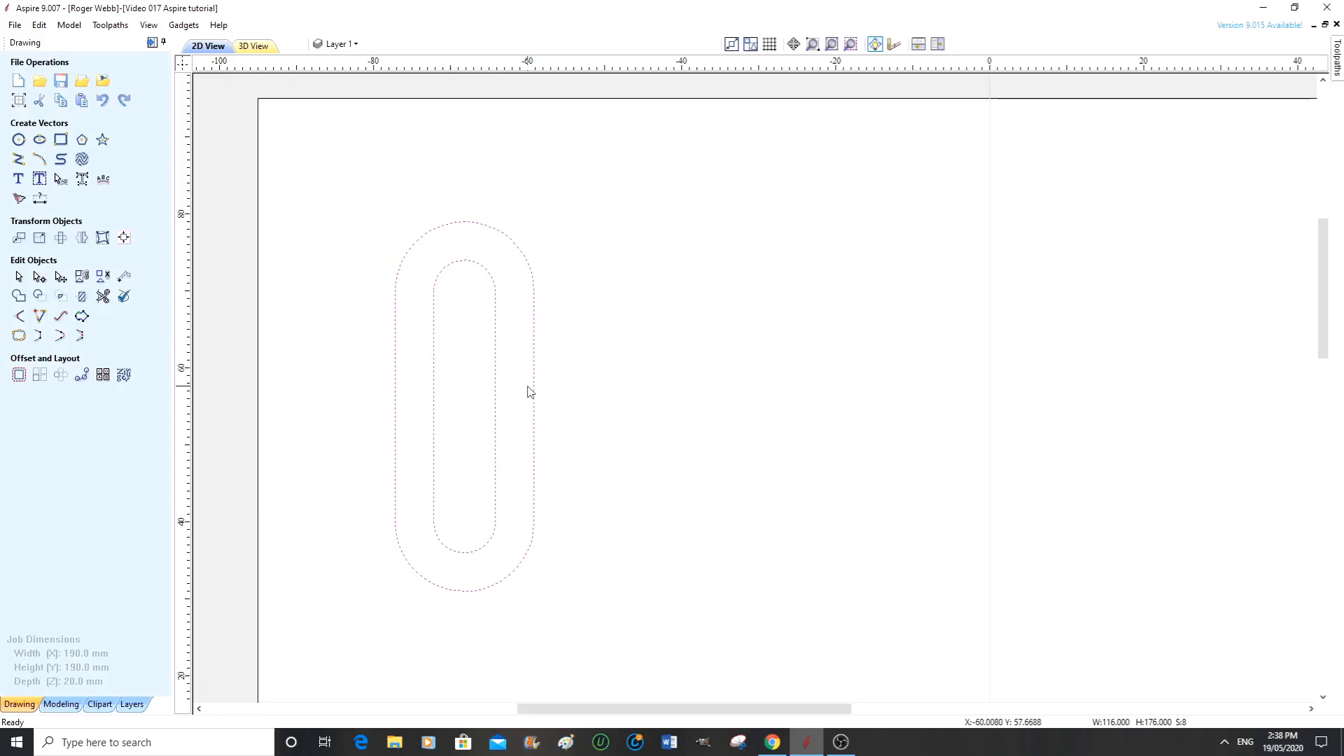
key("Right")
key("Right")
key("Right")
key("Right")
key("Right")
key("Right")
key("Right")
key("Right")
key("Right")
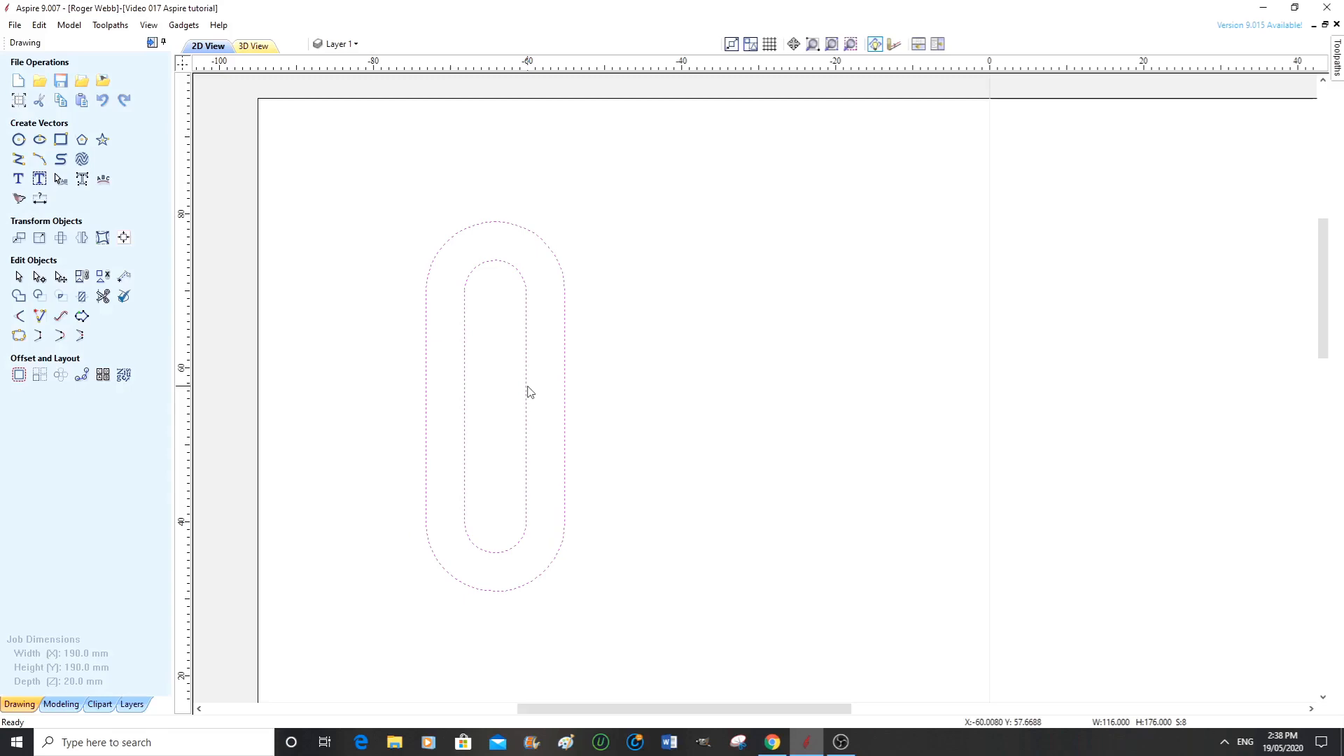
key("Right")
key("Right")
key("Right")
key("Right")
key("Right")
key("Right")
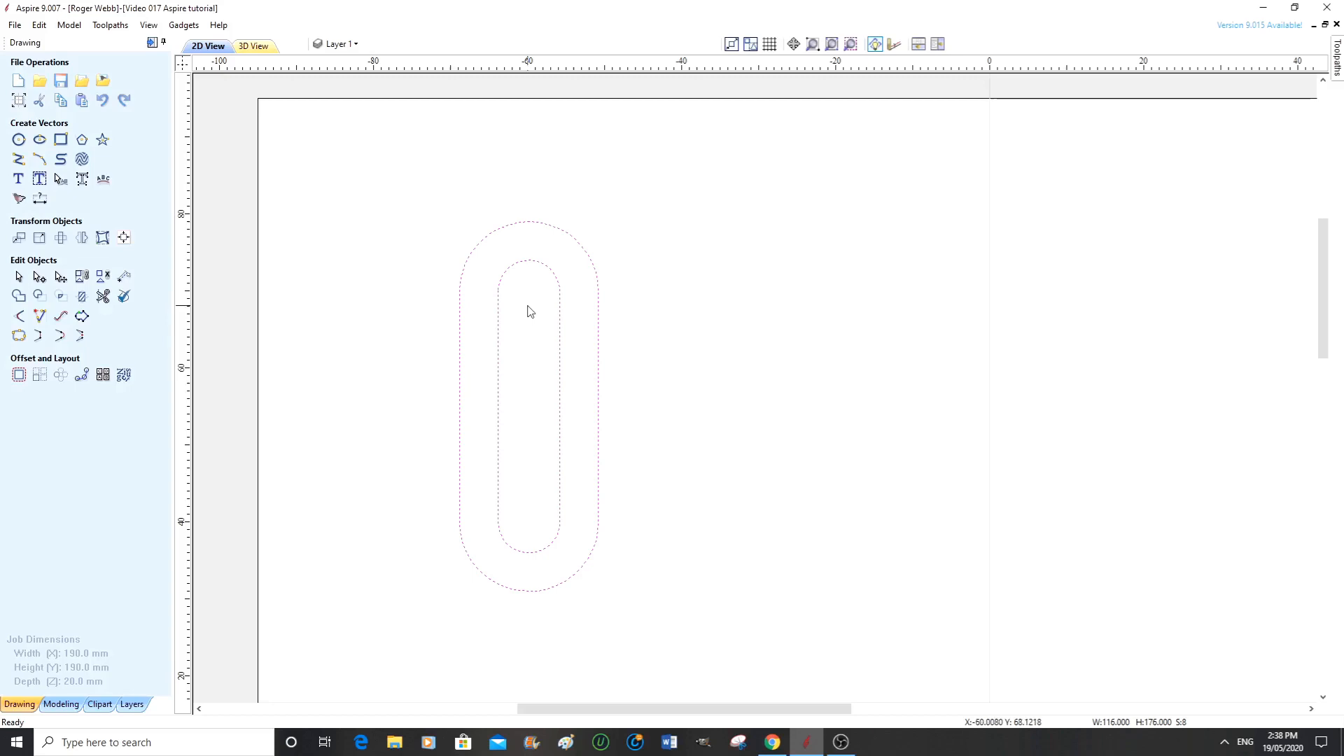
- Nudge both slot outlines down by about 9 mm and deselect them
scroll(739, 369, "down", 1)
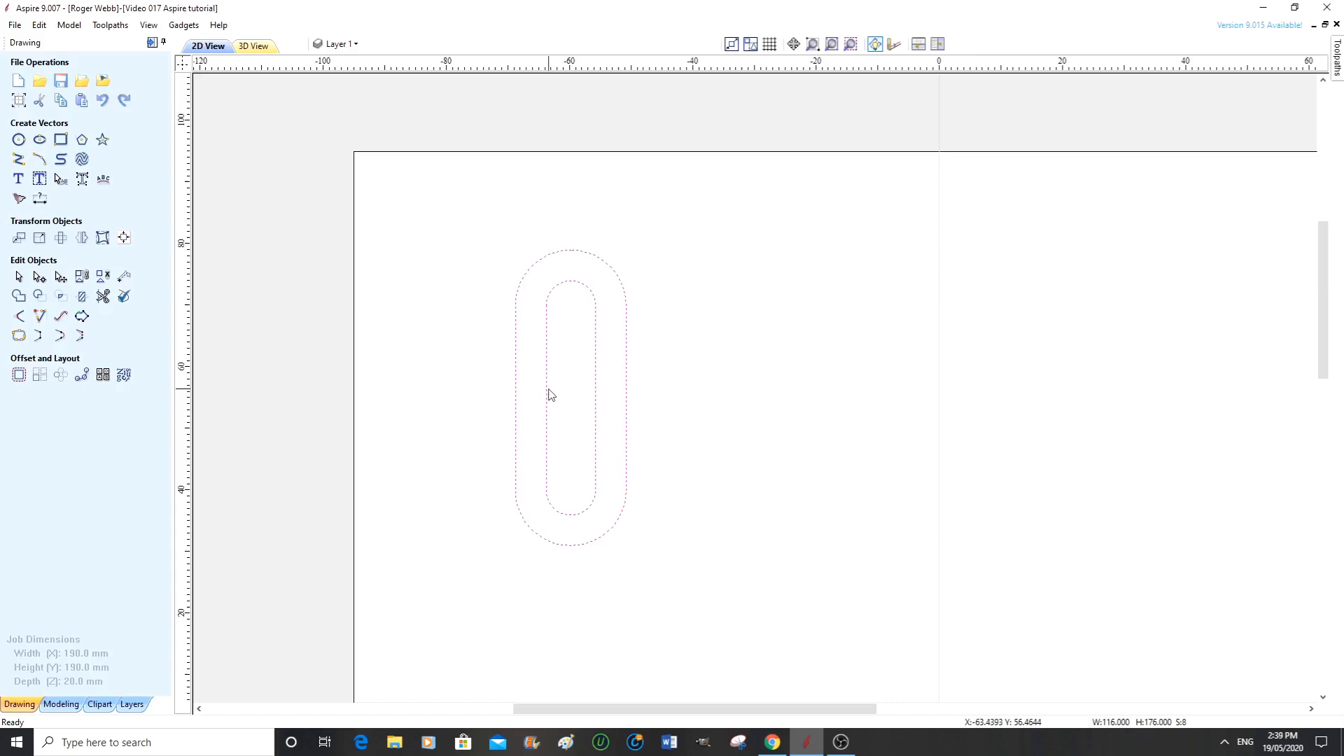
key("Down")
key("Down")
key("Down")
key("Down")
key("Down")
key("Down")
key("Down")
key("Down")
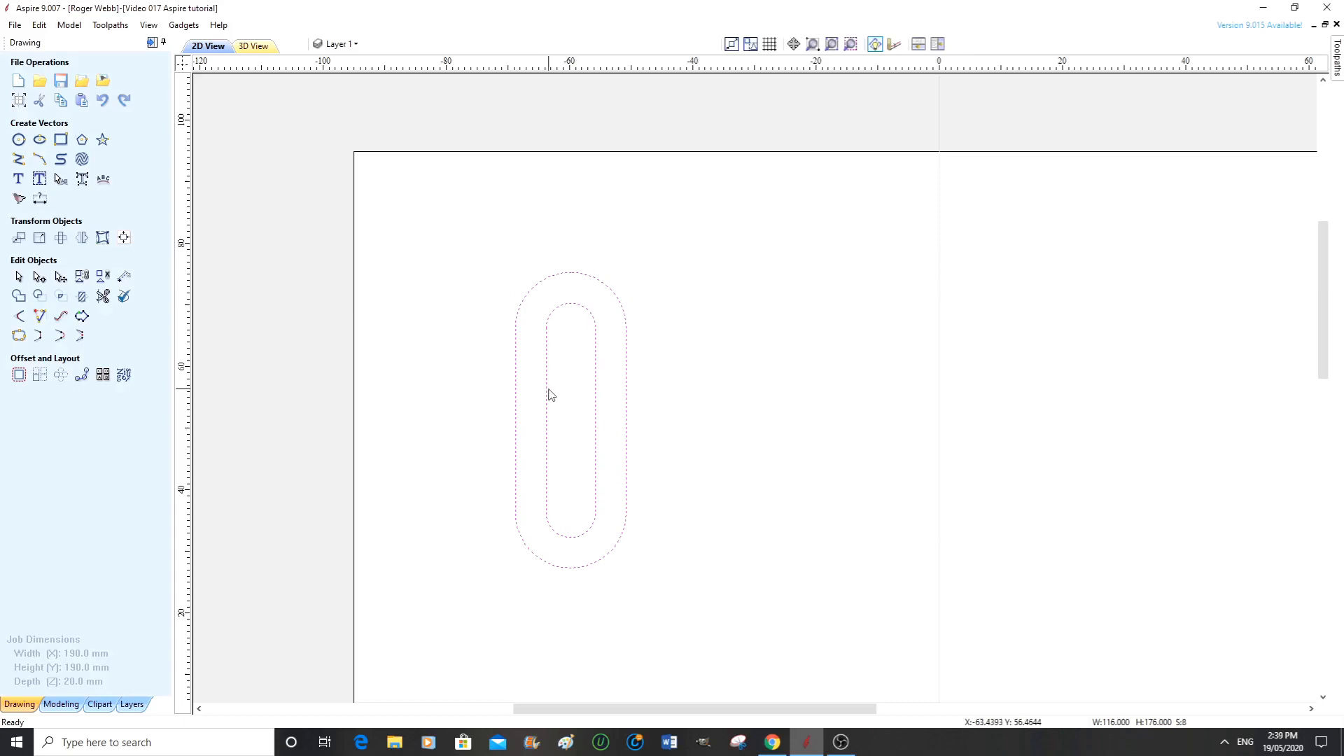
key("Down")
key("Down")
key("Down")
key("Down")
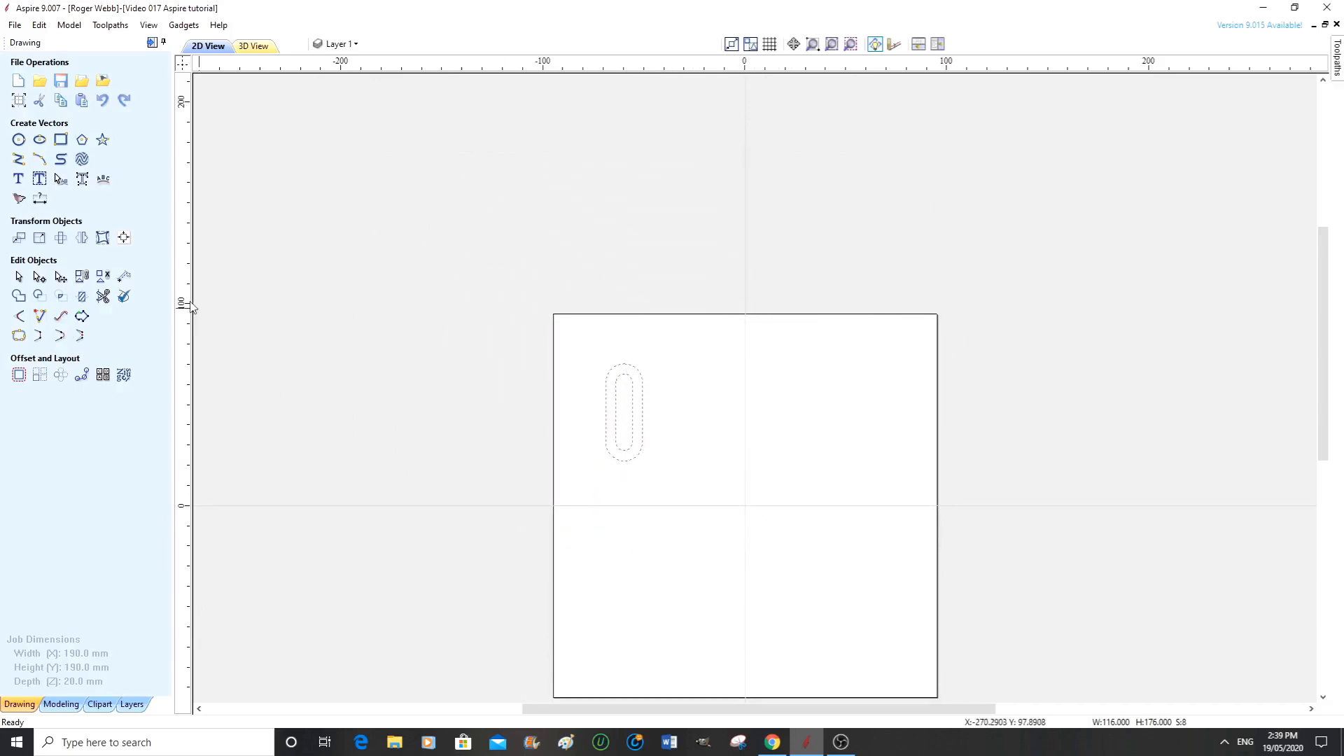
left_click(565, 414)
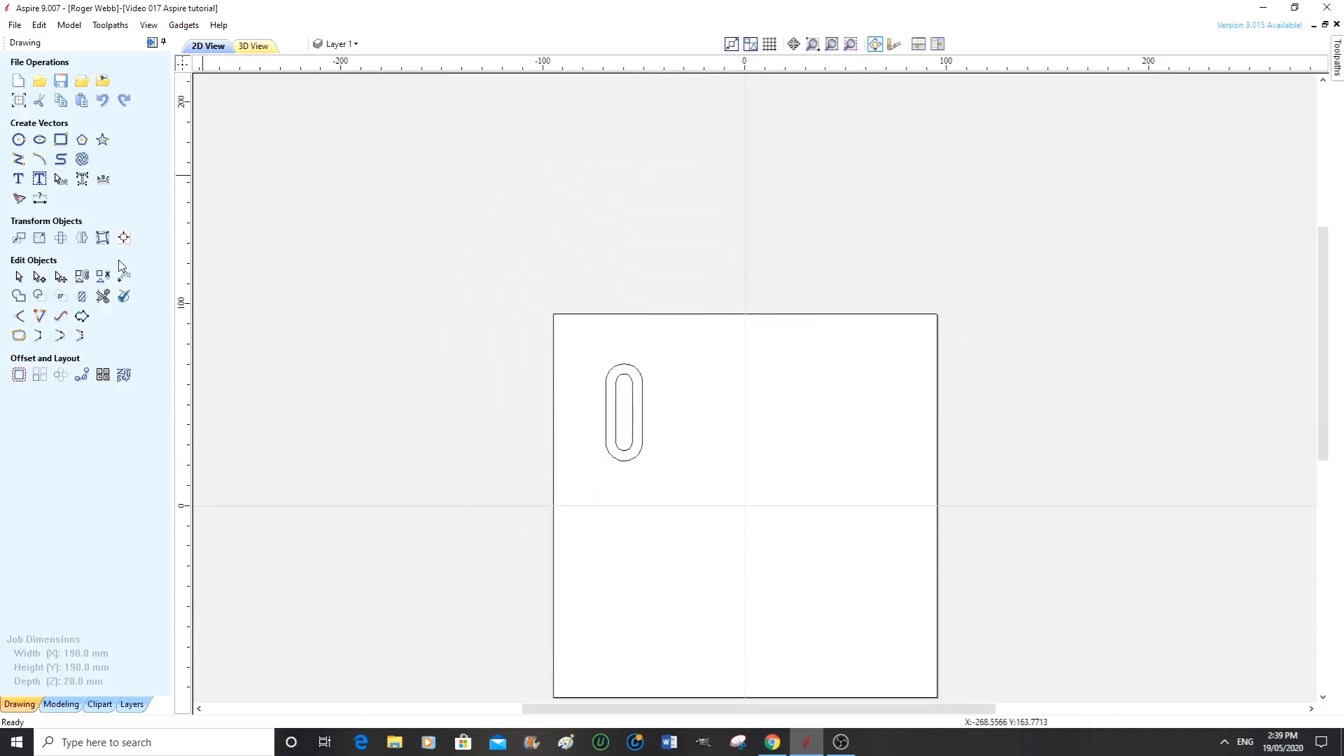
- Draw a square-cornered rectangle around the slot outlines, sized 150 x 150 mm and centred at X 0, Y 0
left_click(61, 139)
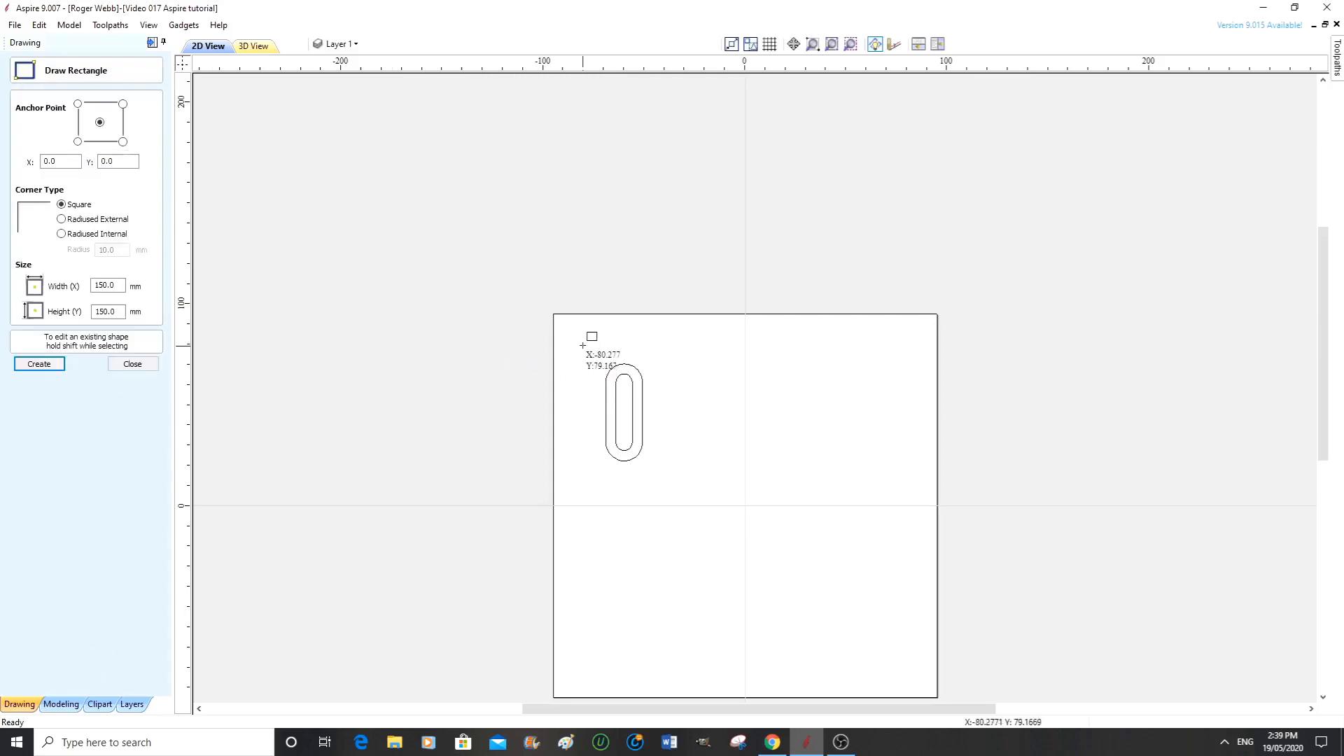
left_click_drag(584, 346, 900, 666)
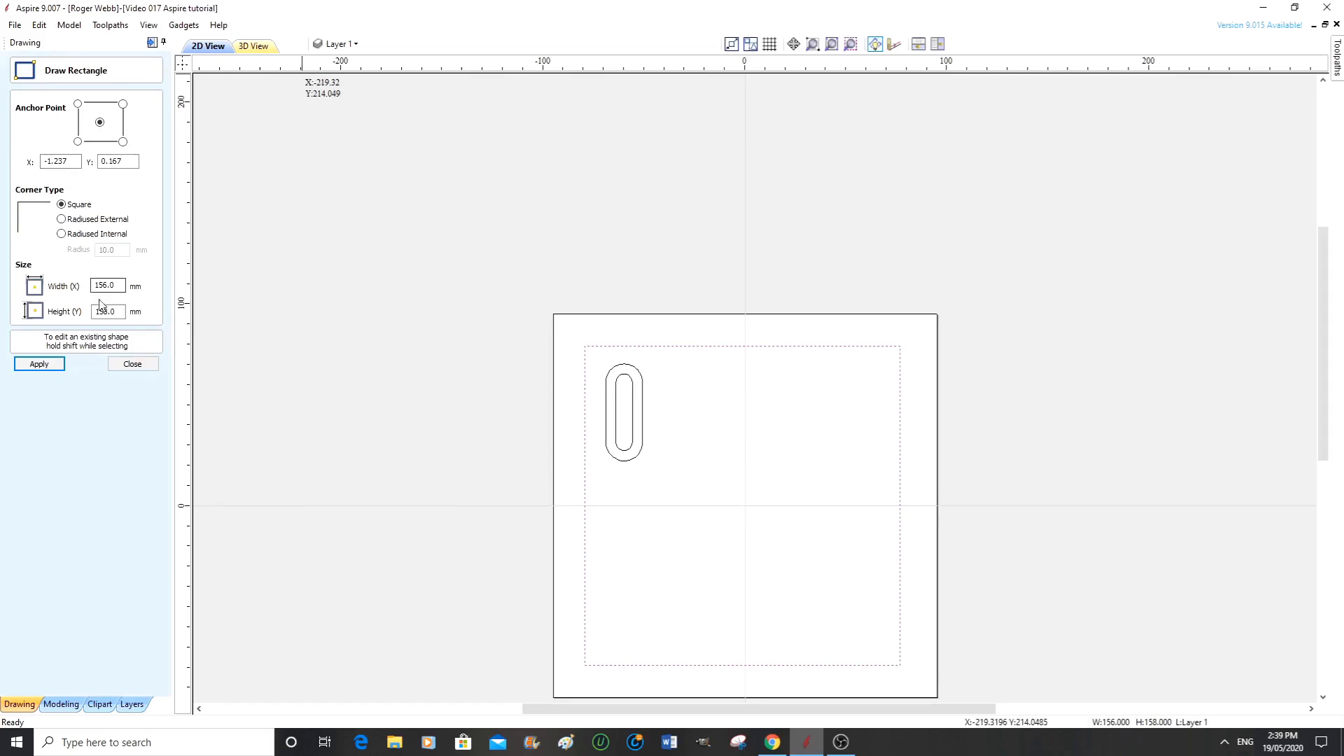
left_click_drag(114, 285, 106, 285)
left_click_drag(117, 310, 90, 311)
left_click_drag(125, 161, 117, 161)
left_click_drag(68, 162, 63, 162)
type("0")
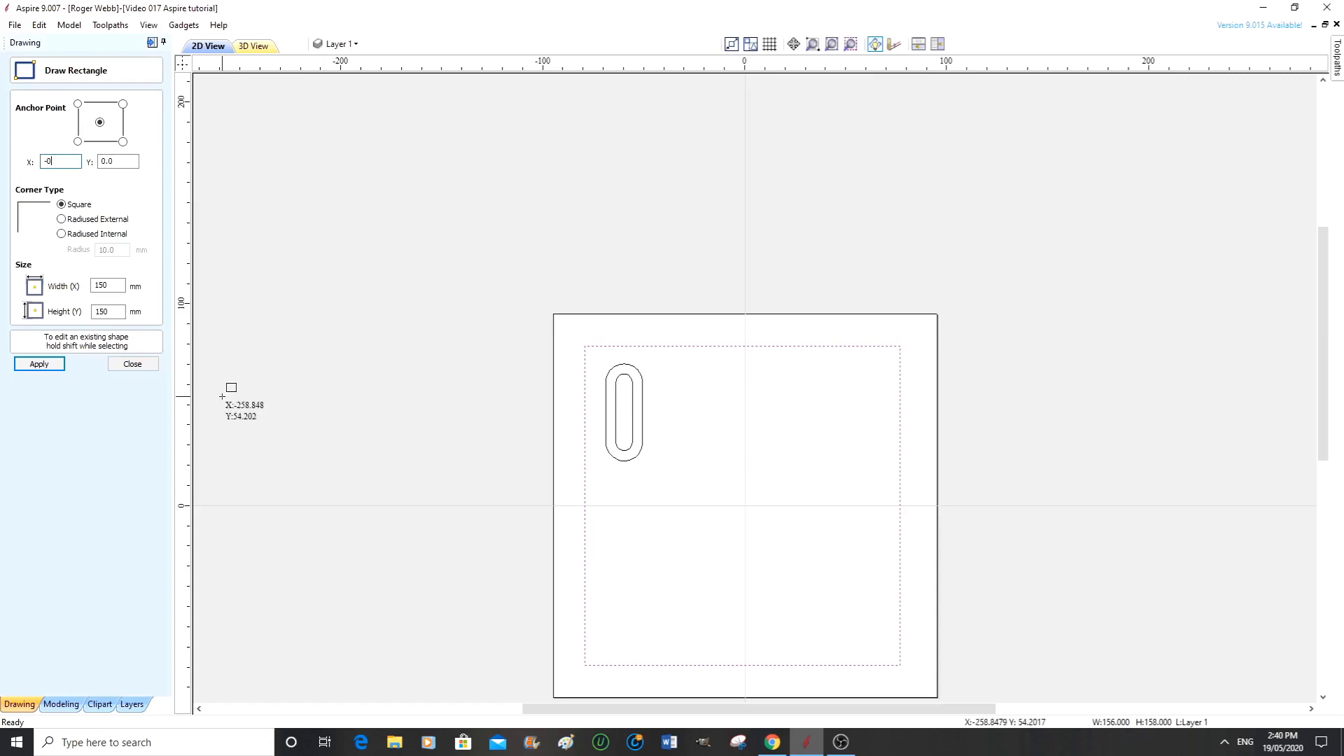
left_click(40, 365)
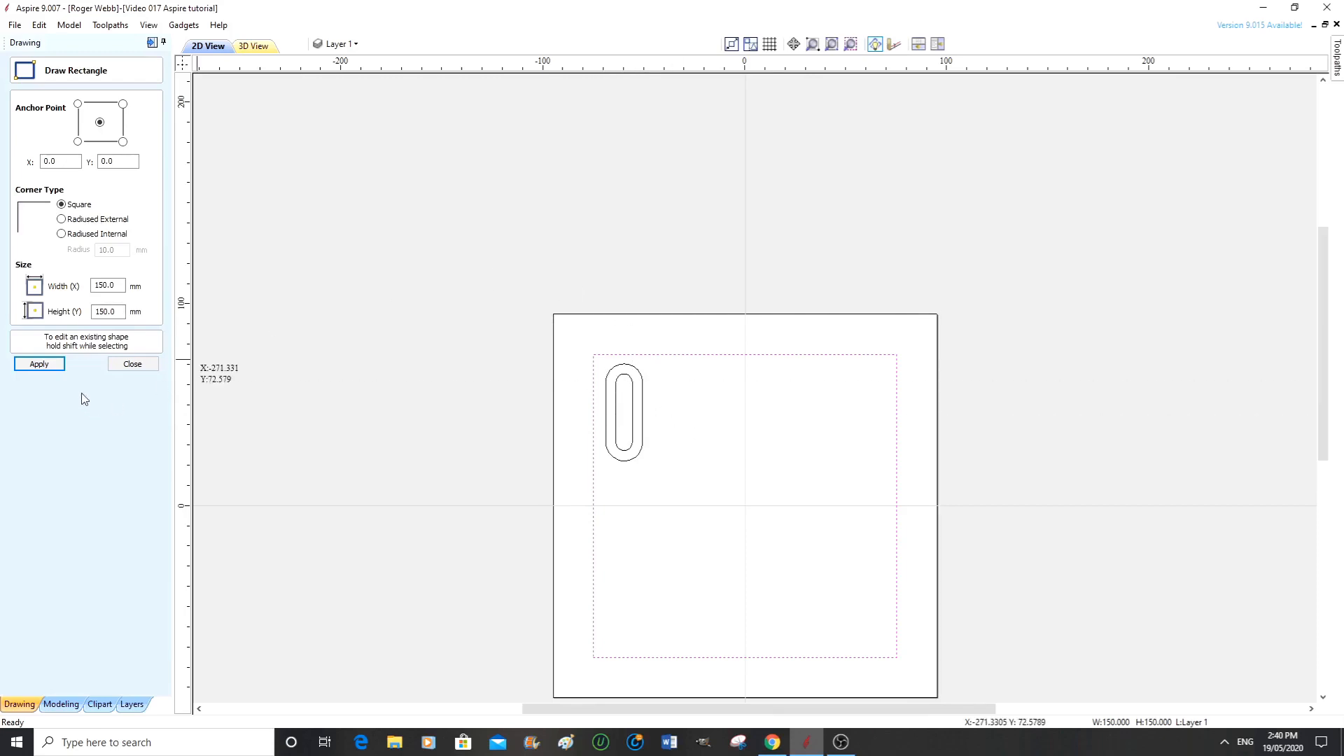
left_click(49, 368)
left_click(133, 364)
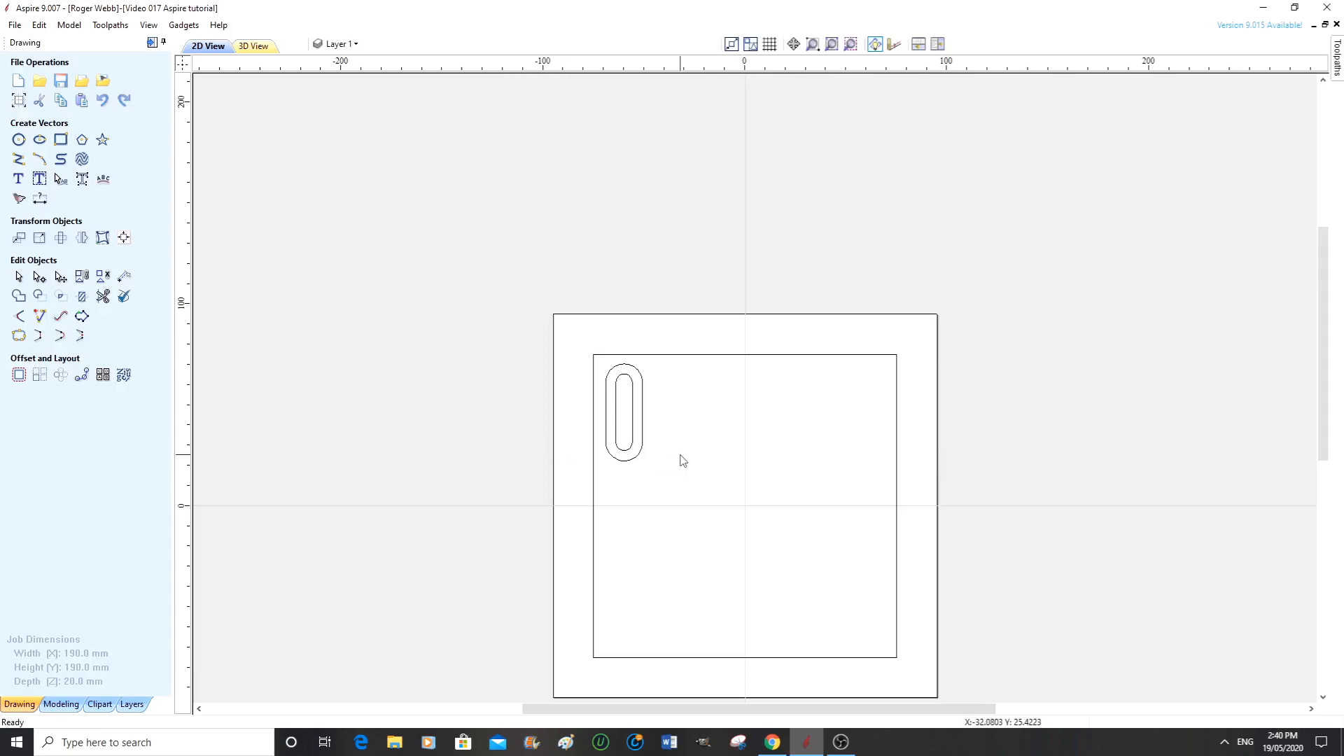
- Nudge both slot outlines about 6 mm to the right inside the square, centring them at about X -53
left_click(617, 411)
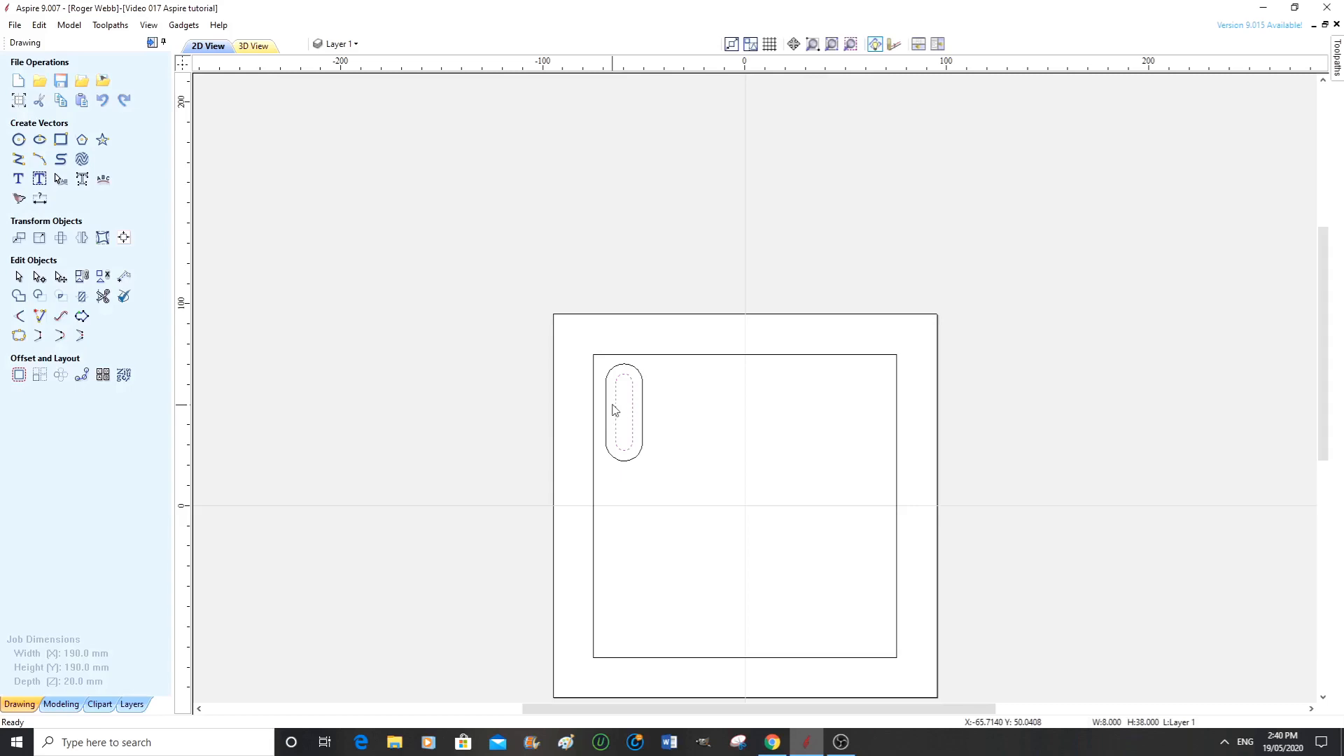
left_click(608, 410, "shift")
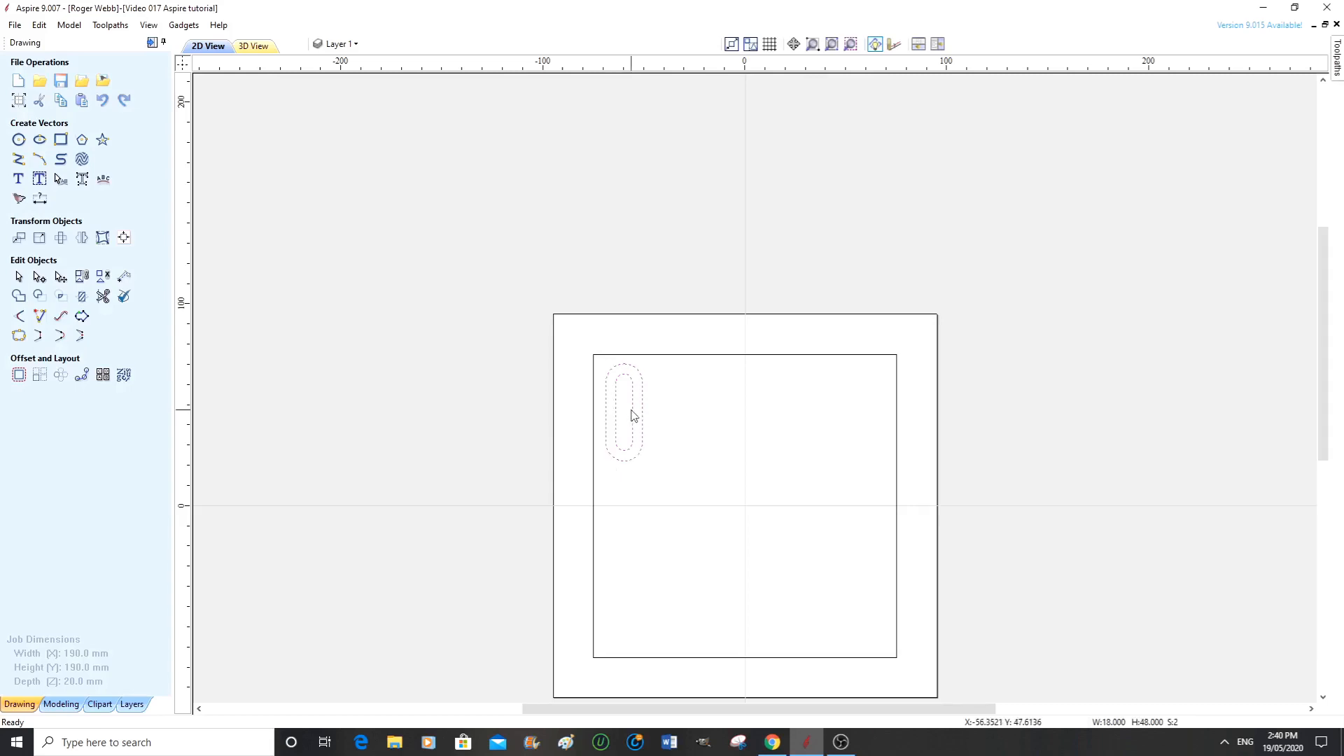
scroll(661, 429, "up", 5)
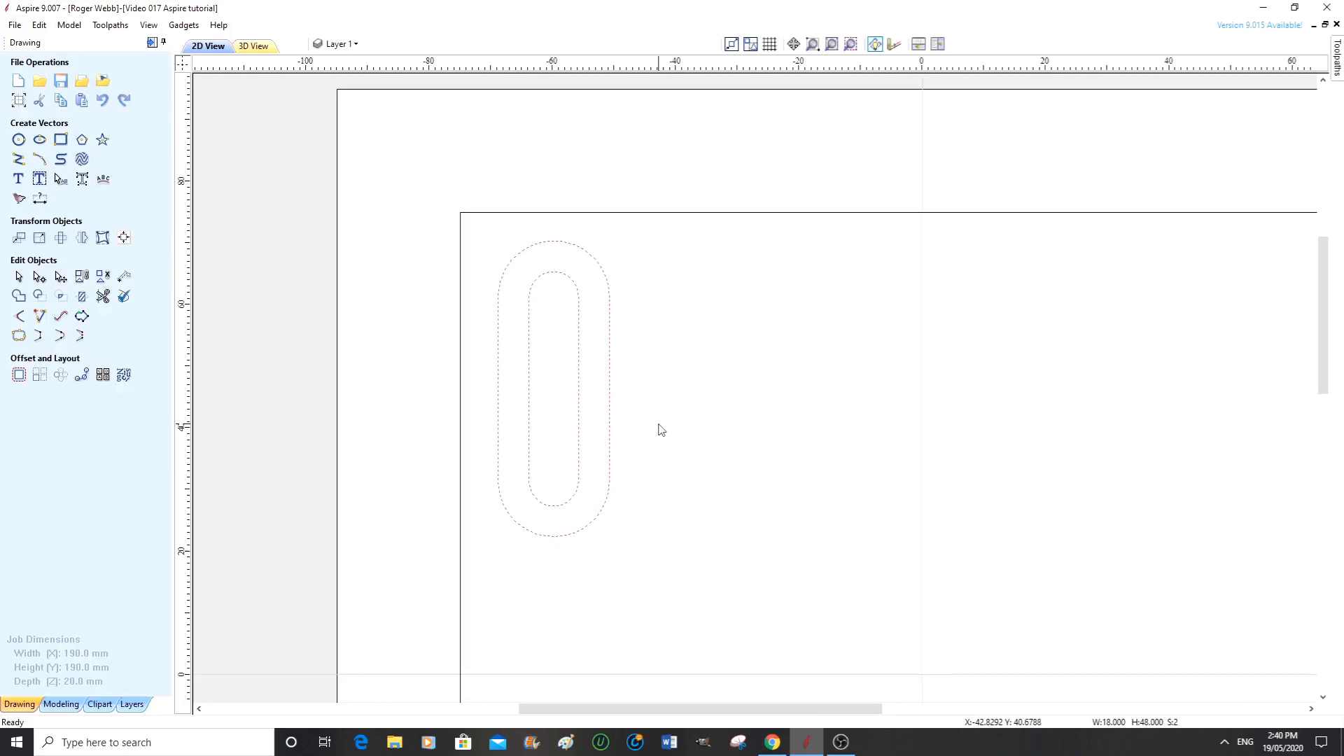
key("Right")
key("Right")
key("Right")
key("Right")
key("Right")
key("Right")
key("Right")
key("Right")
key("Right")
key("Right")
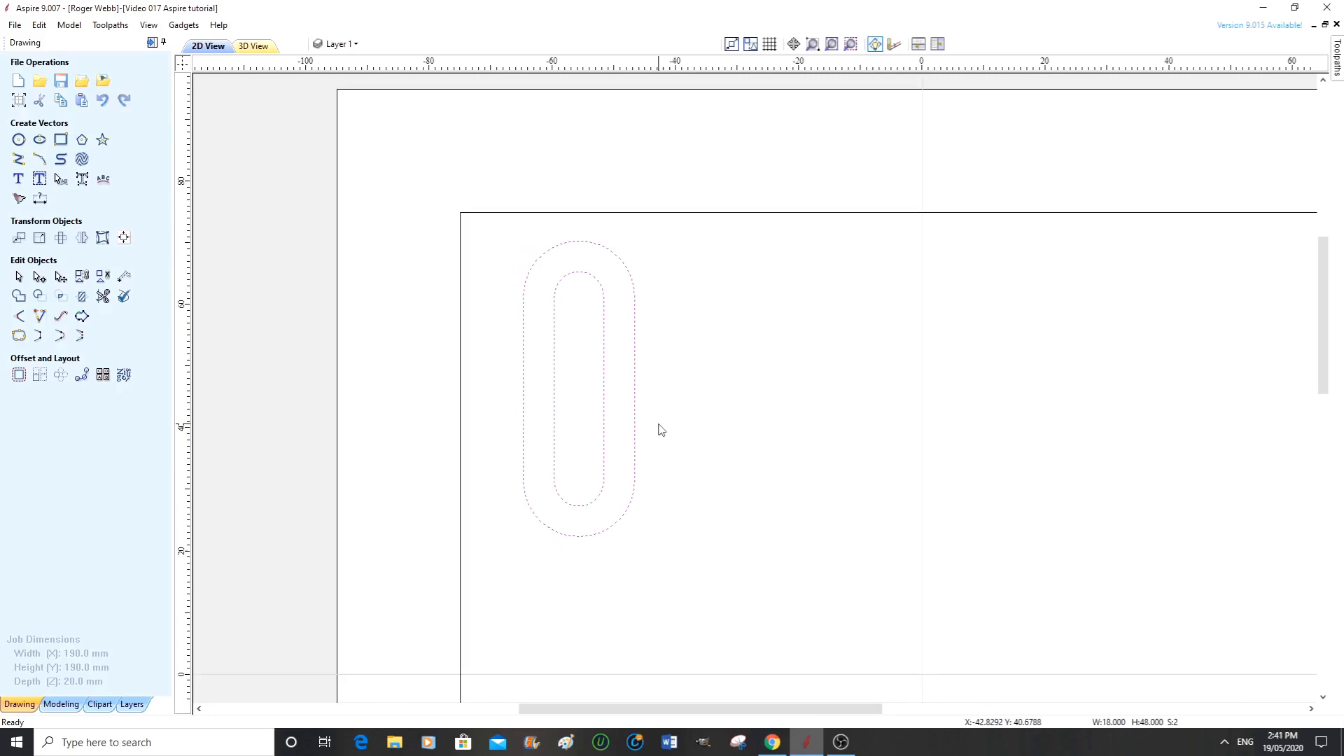
key("Right")
key("Right")
key("Right")
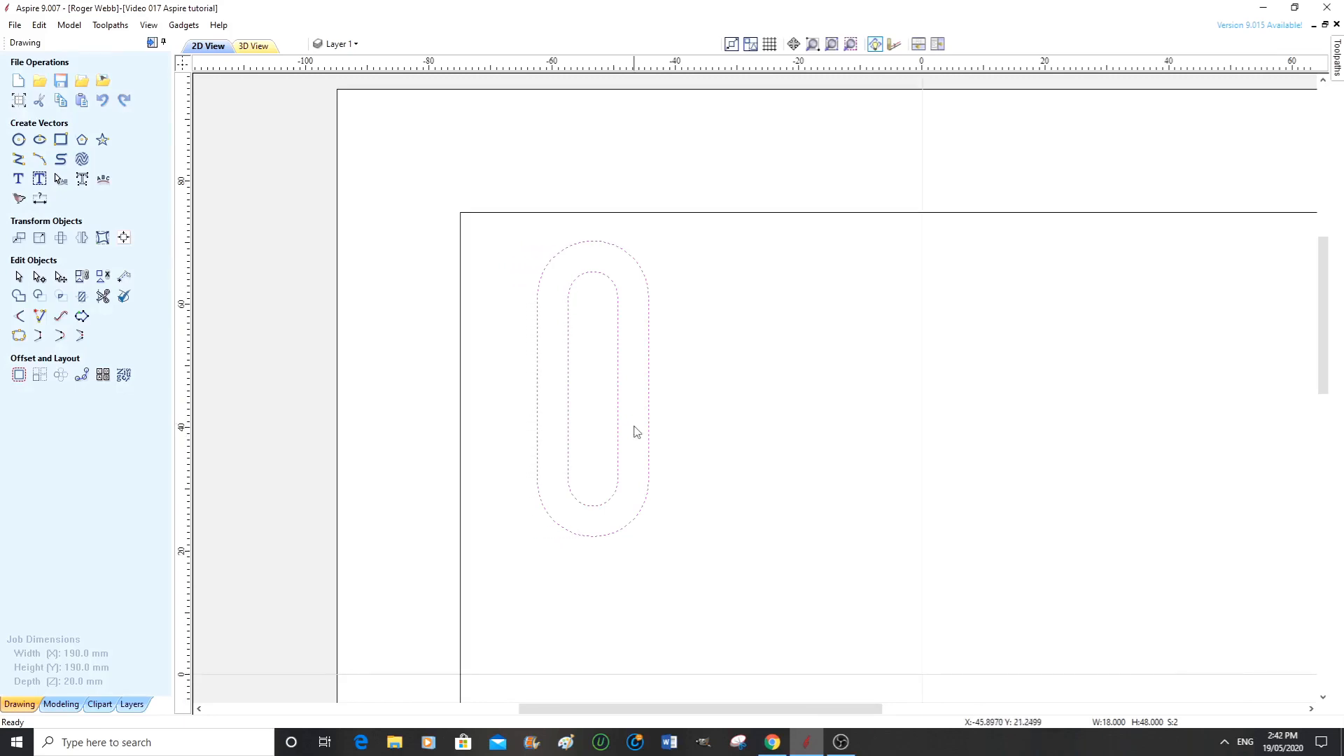
- Nudge both slot outlines down by about 7 mm
key("Down")
key("Down")
key("Down")
key("Down")
key("Down")
key("Down")
key("Down")
key("Down")
key("Down")
key("Down")
key("Down")
key("Down")
key("Down")
key("Down")
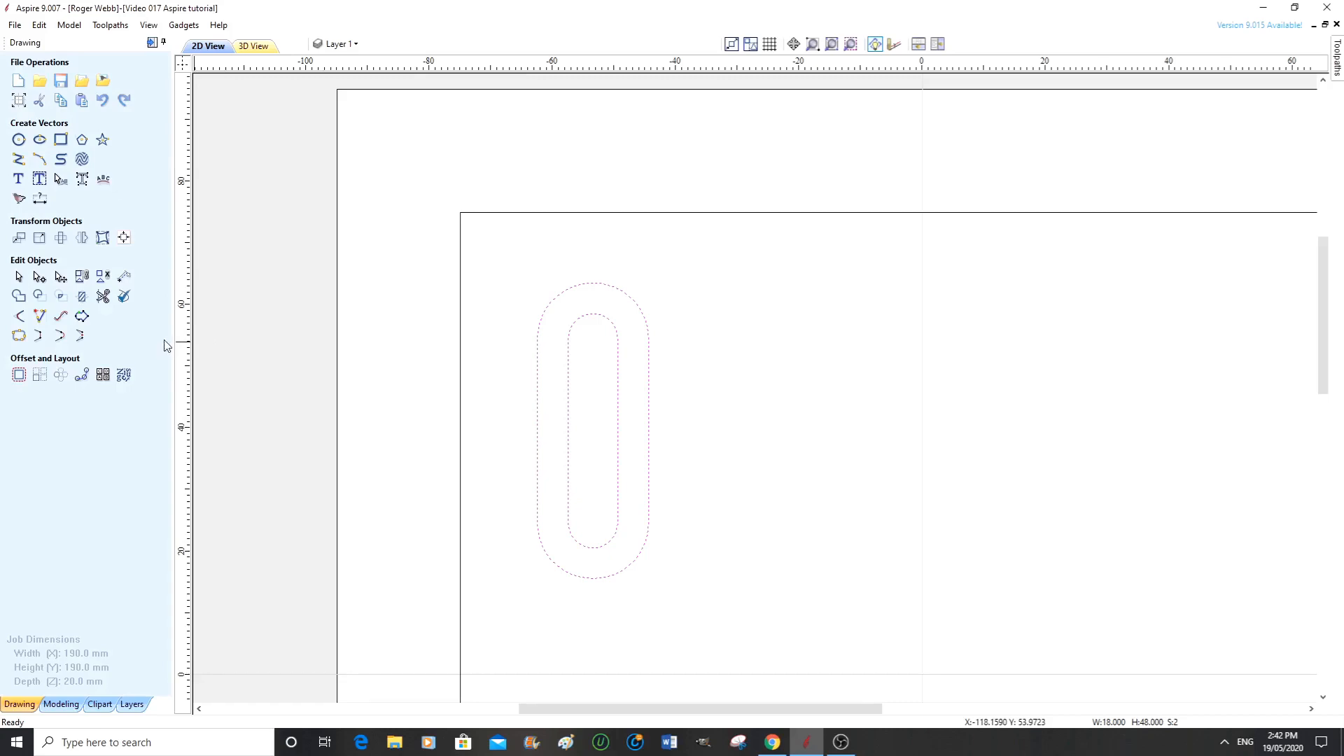
- Add a length dimension from the top of the outer slot outline to the square's upper edge
left_click(40, 201)
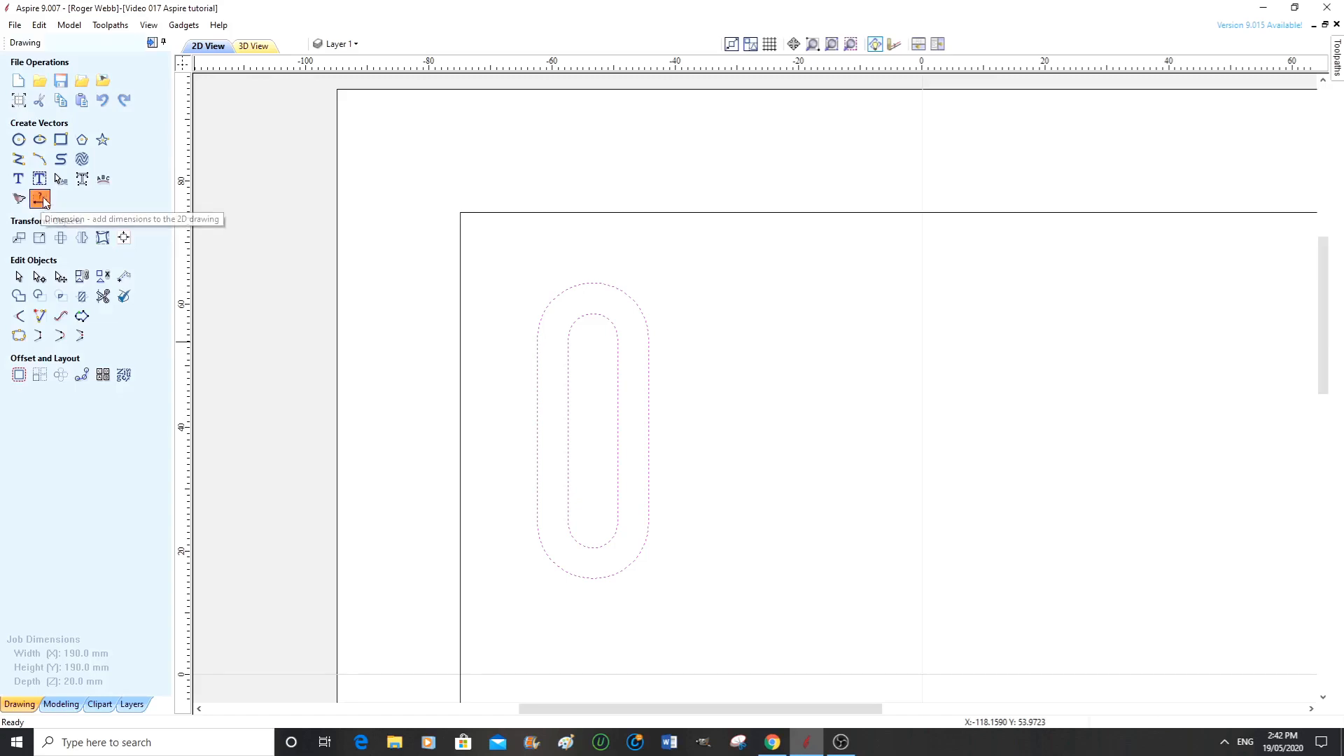
left_click(592, 283)
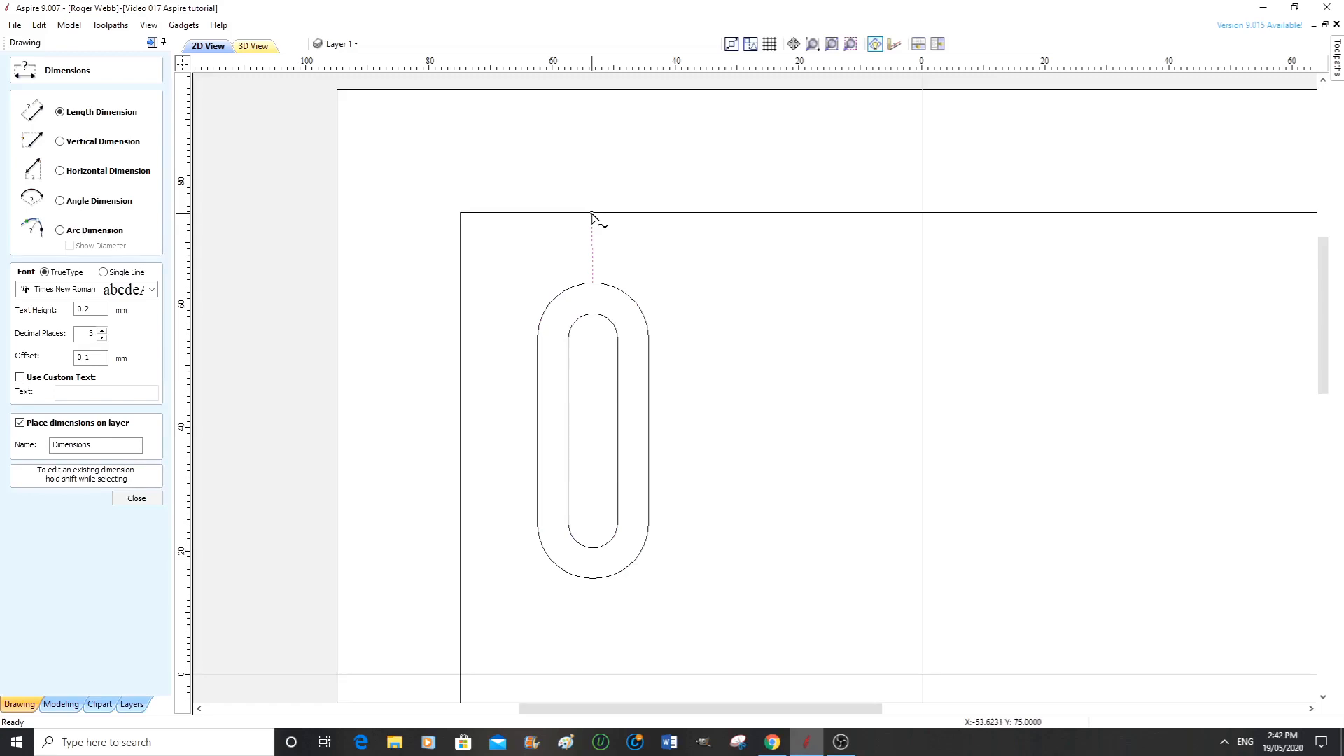
left_click(592, 213)
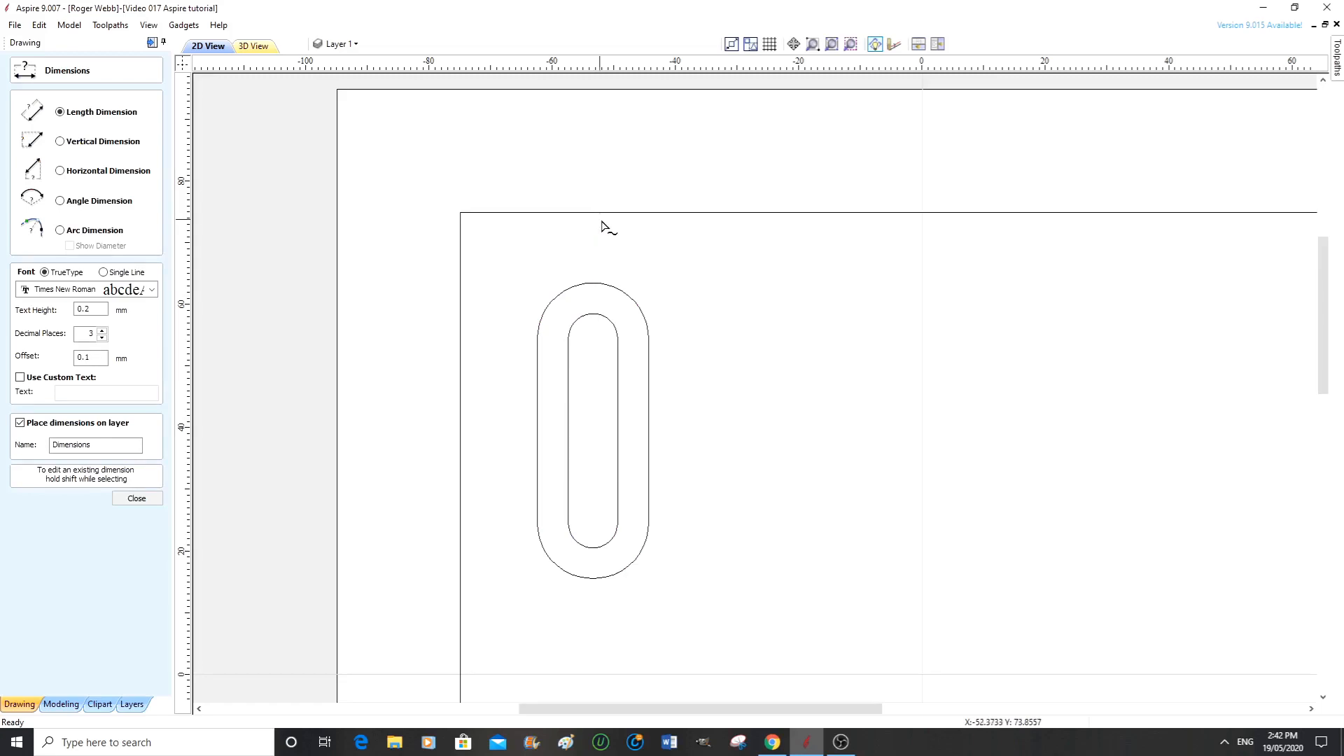
left_click(674, 250)
scroll(682, 260, "up", 10)
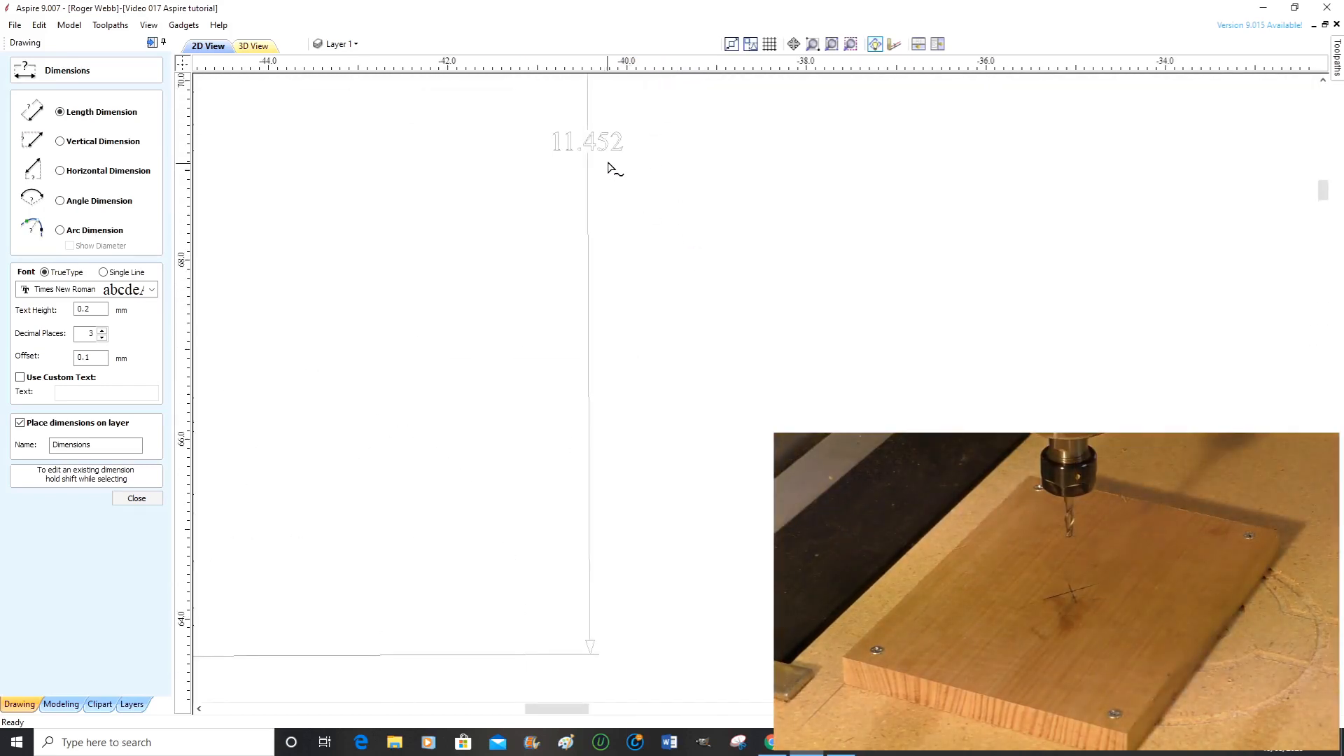
scroll(612, 171, "down", 3)
scroll(616, 162, "down", 3)
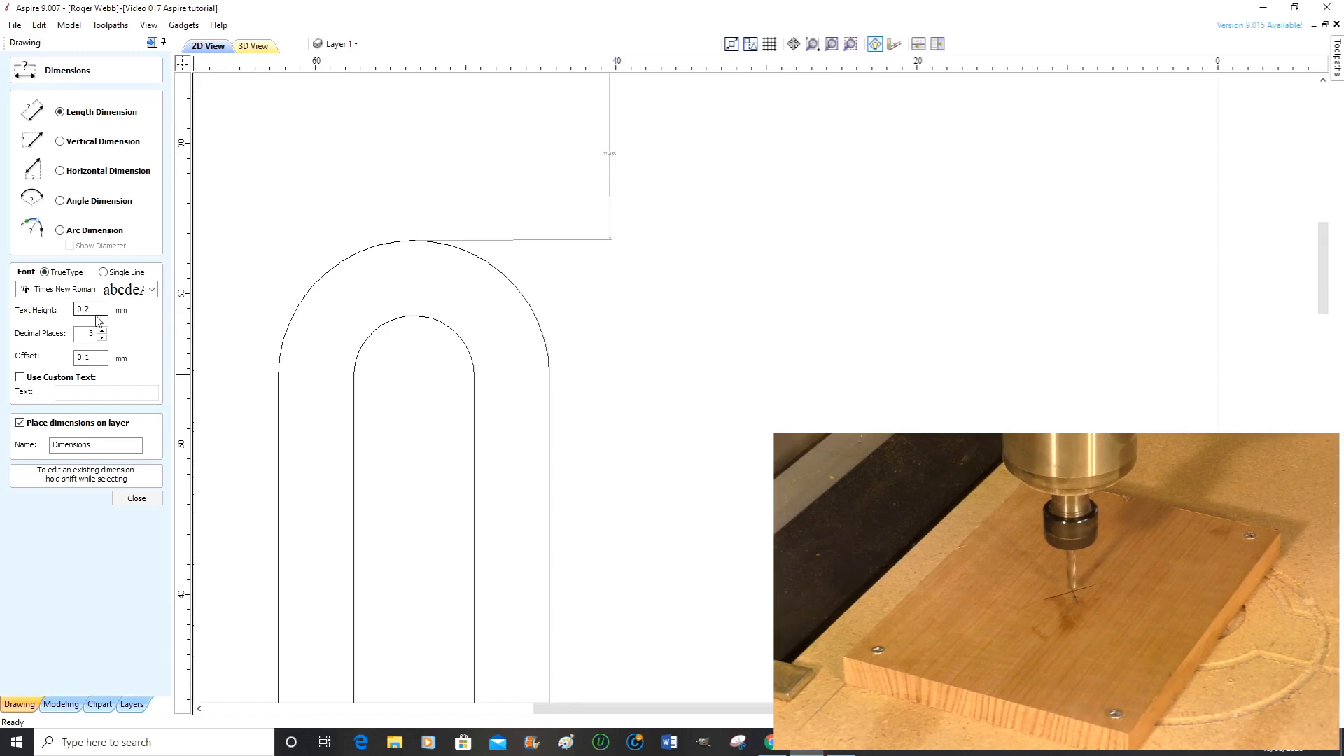
- Set the dimension text height to 3.0 mm and the dimension offset to 3.0 mm
left_click_drag(89, 309, 82, 308)
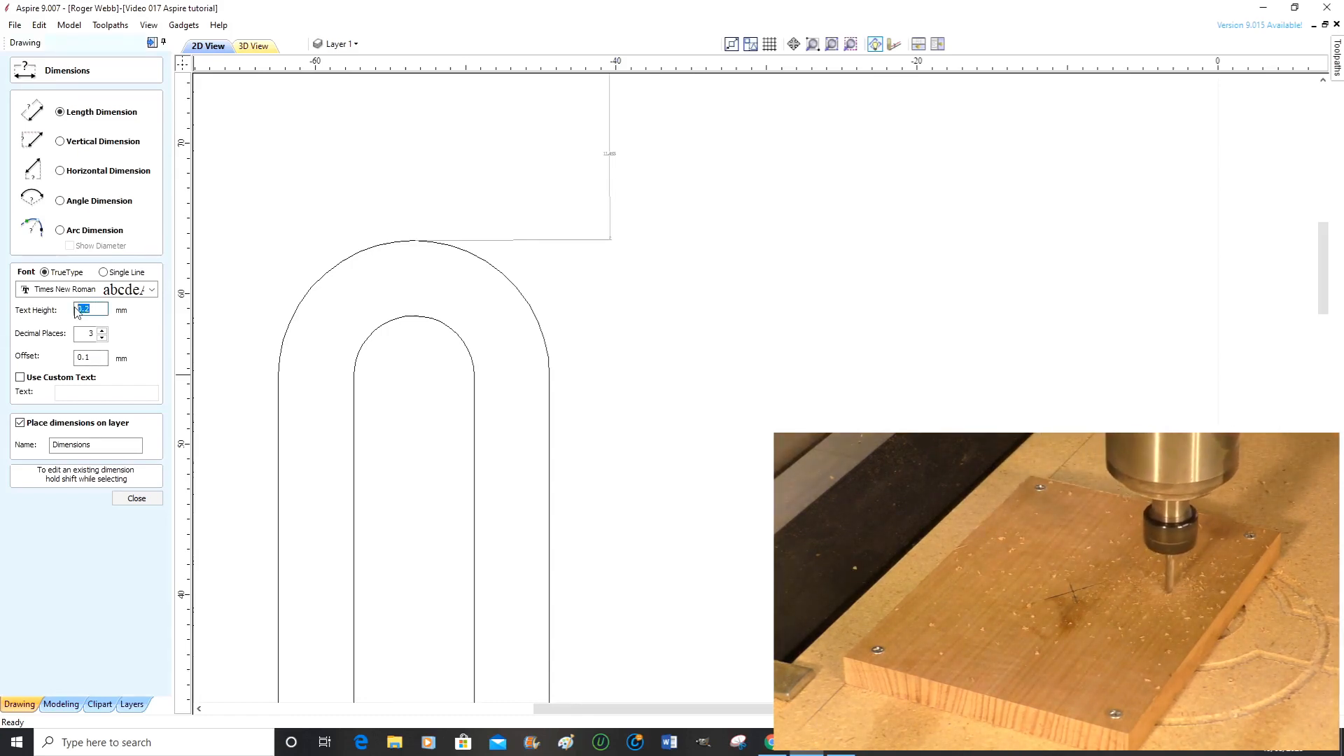
type("3")
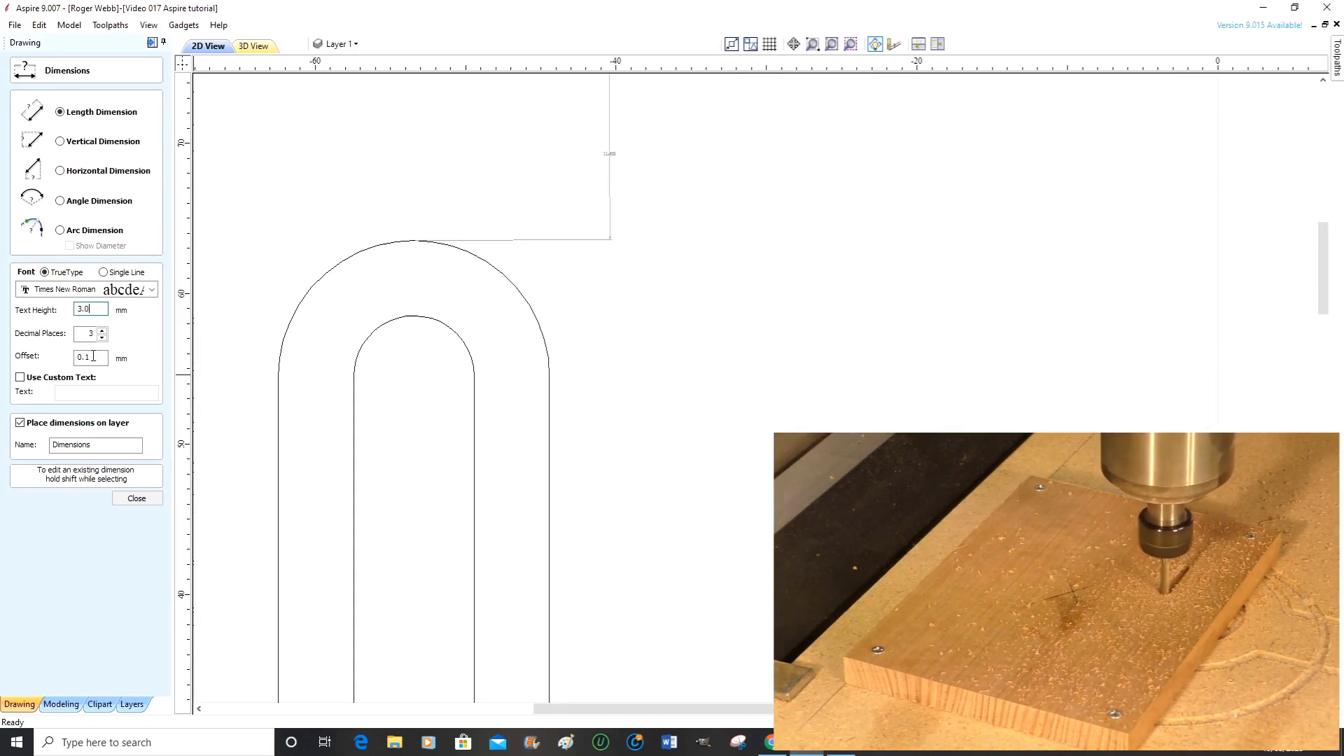
left_click_drag(97, 358, 68, 358)
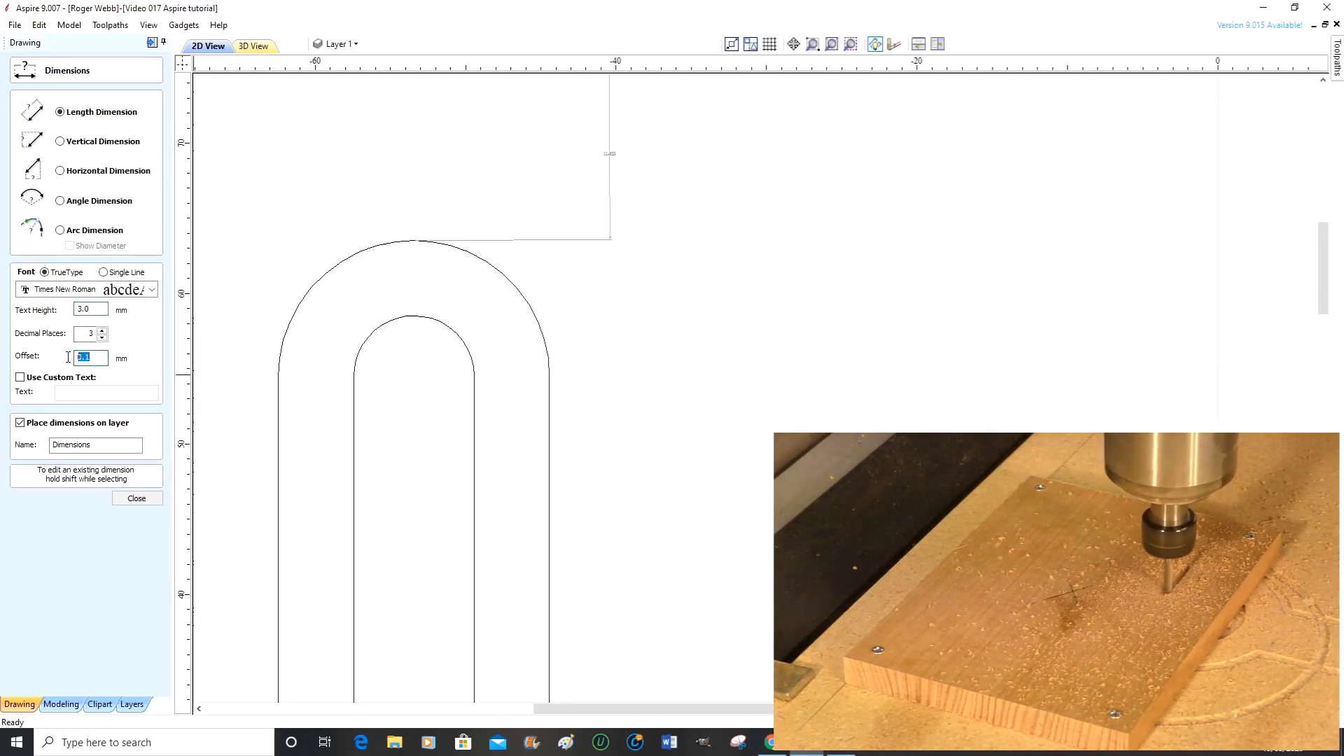
type("3")
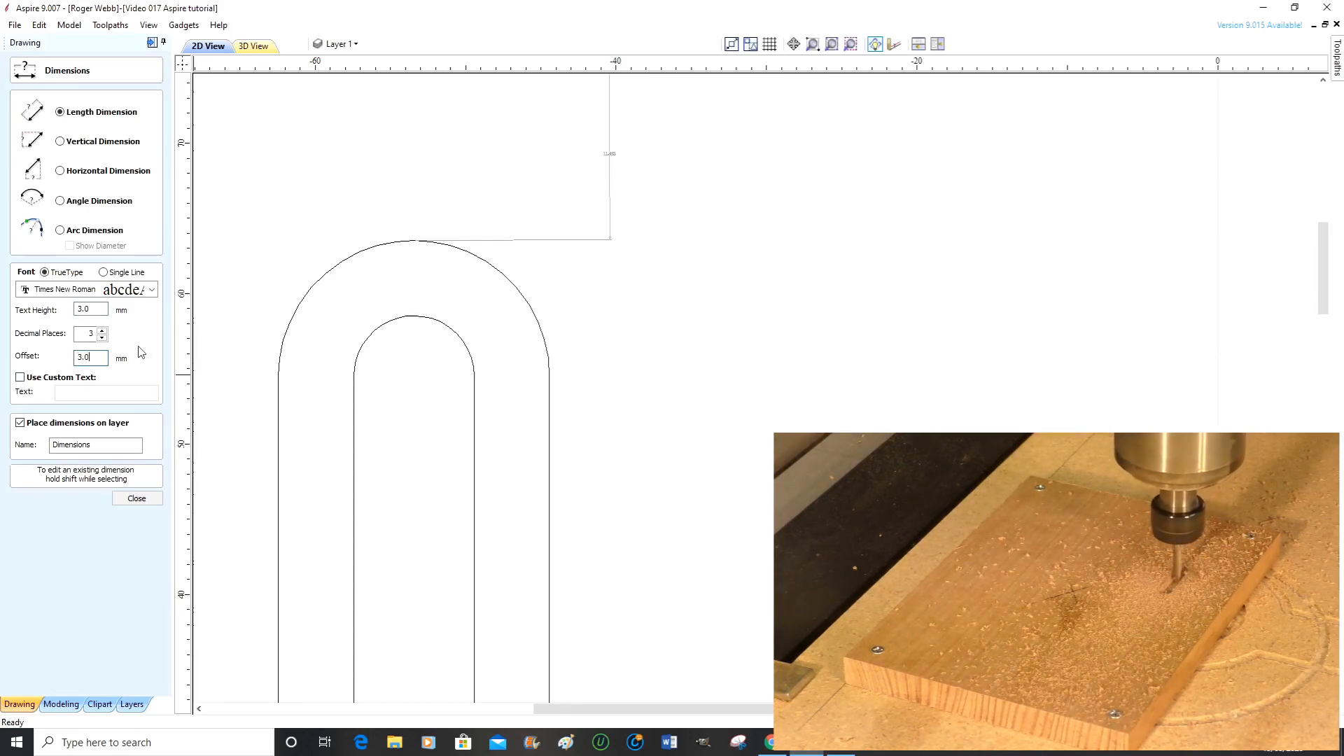
left_click(137, 497)
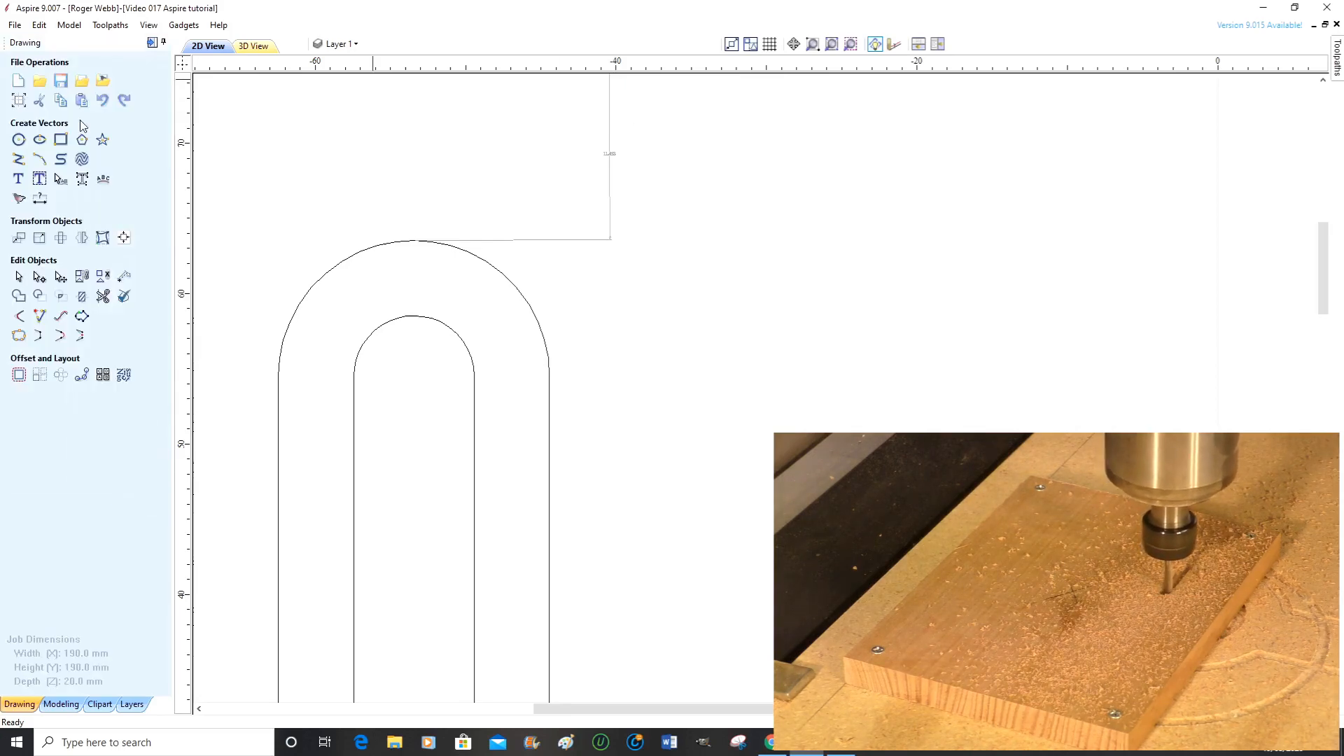
- Undo the small-text dimension and dimension the gap between the outer outline's top and the square's upper edge again
left_click(103, 101)
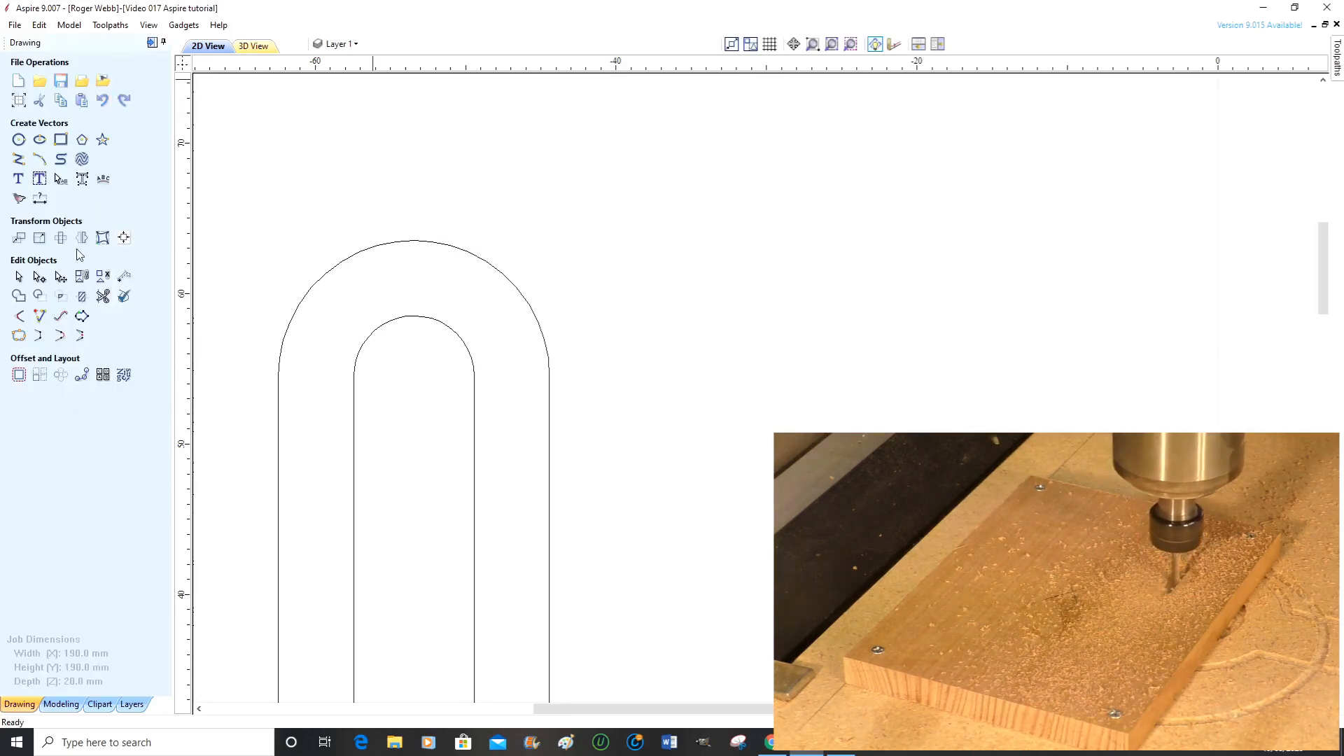
left_click(39, 198)
scroll(422, 243, "down", 3)
left_click(418, 241)
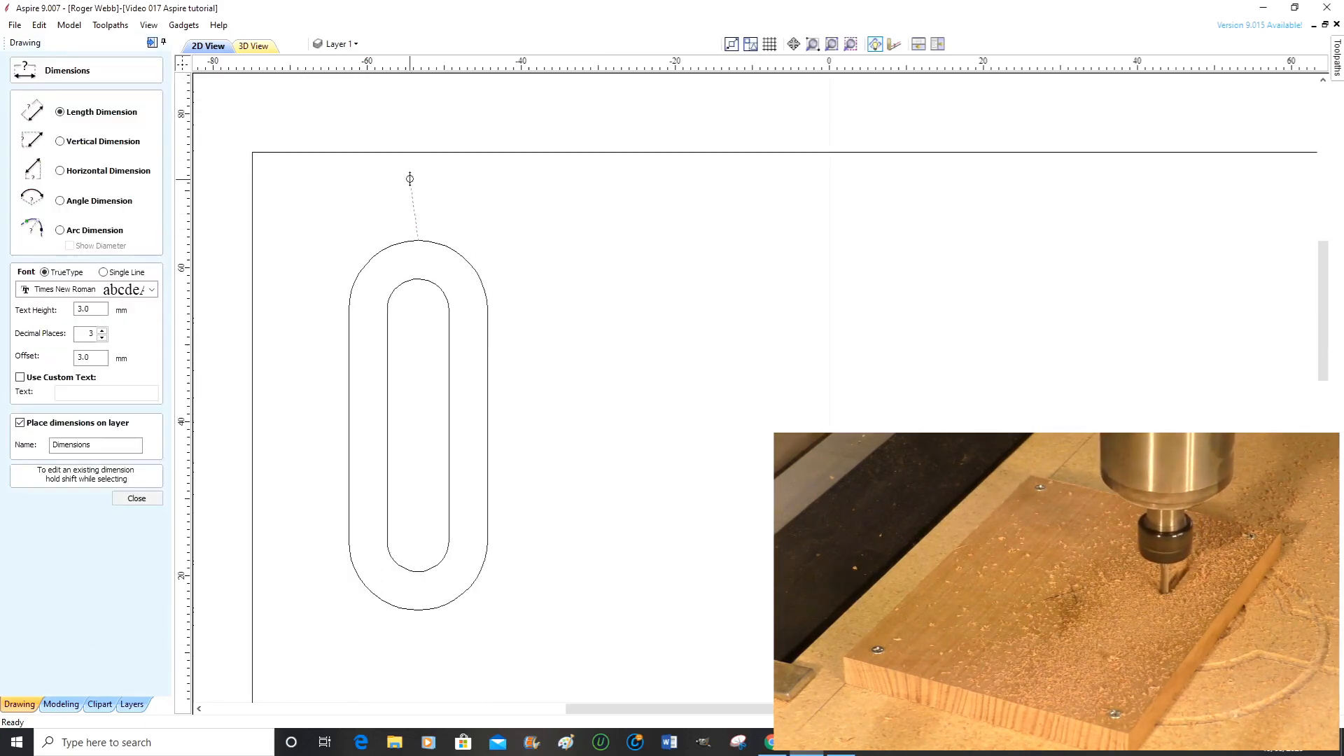
left_click(418, 153)
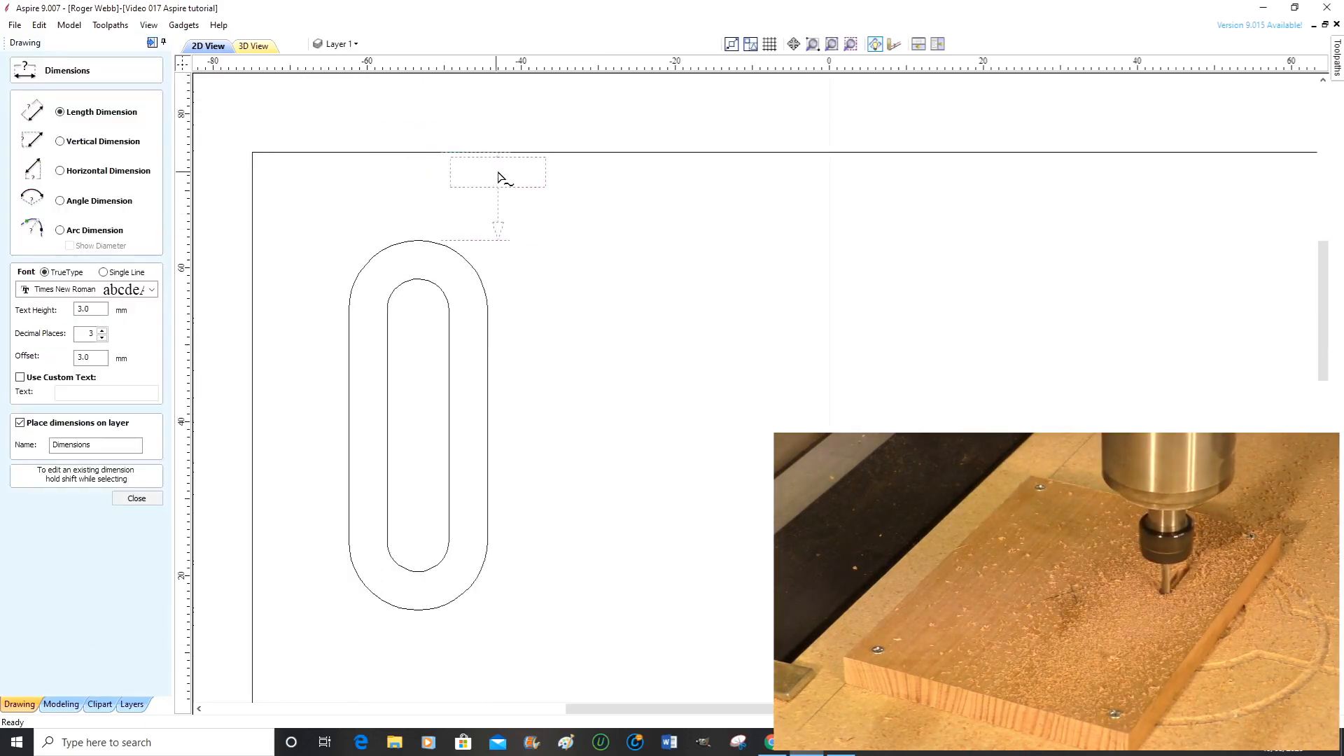
left_click(558, 207)
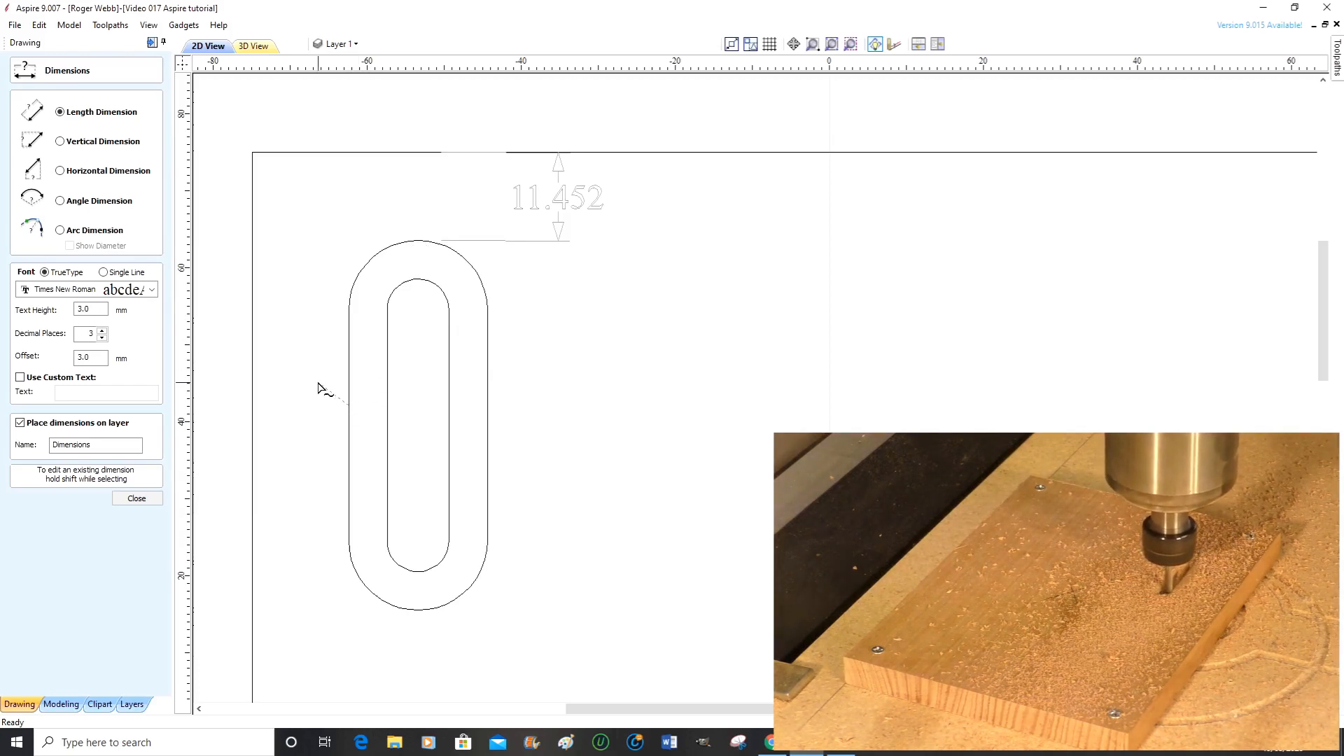
- Dimension the horizontal gap between the outer outline's left side and the square's left edge
left_click(252, 405)
left_click(297, 460)
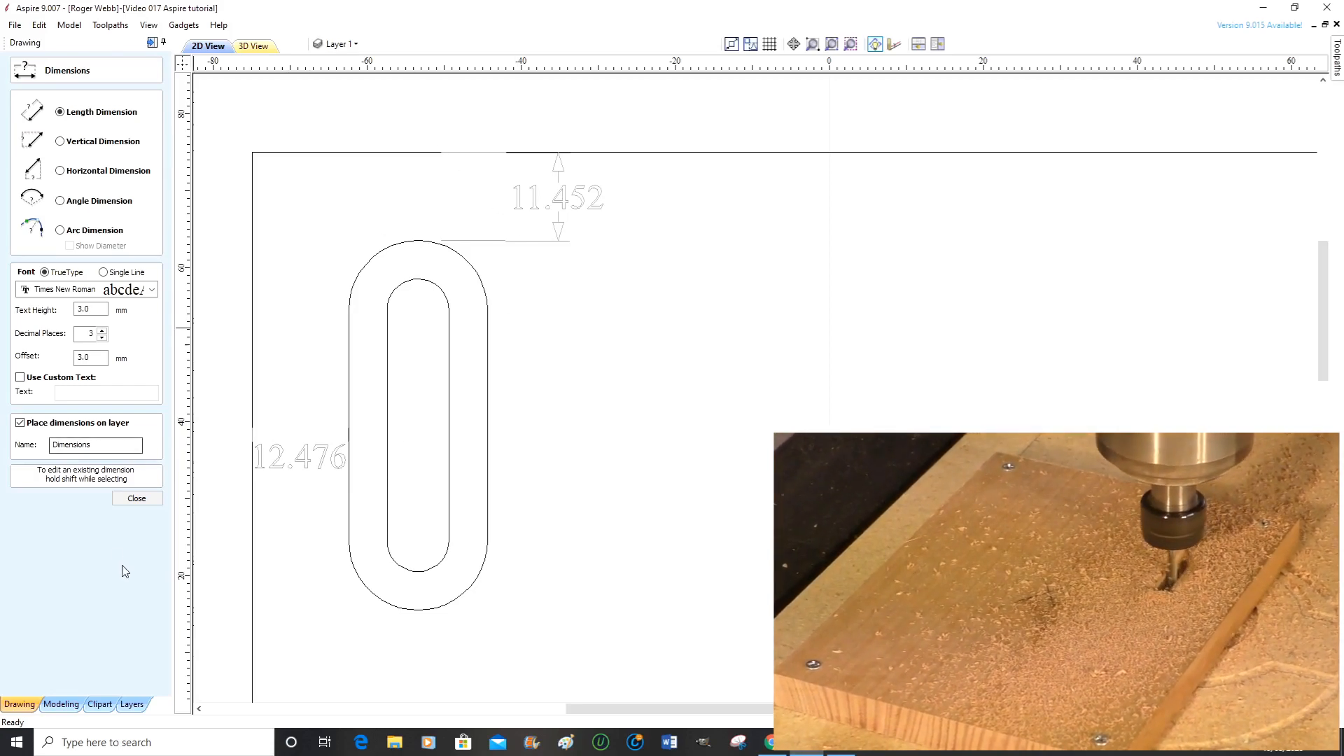
left_click(137, 498)
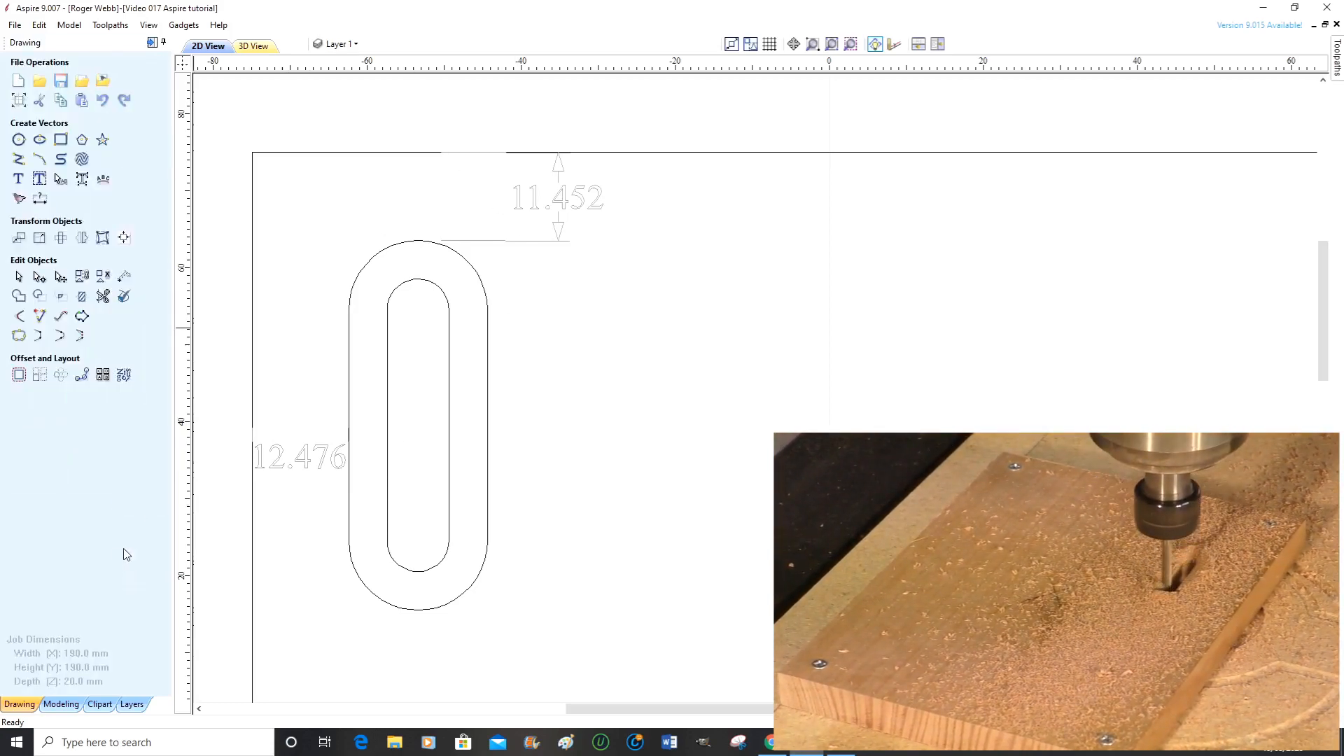
- Nudge both slot outlines about 0.3 mm to the left and about 0.3 mm down
left_click(350, 399)
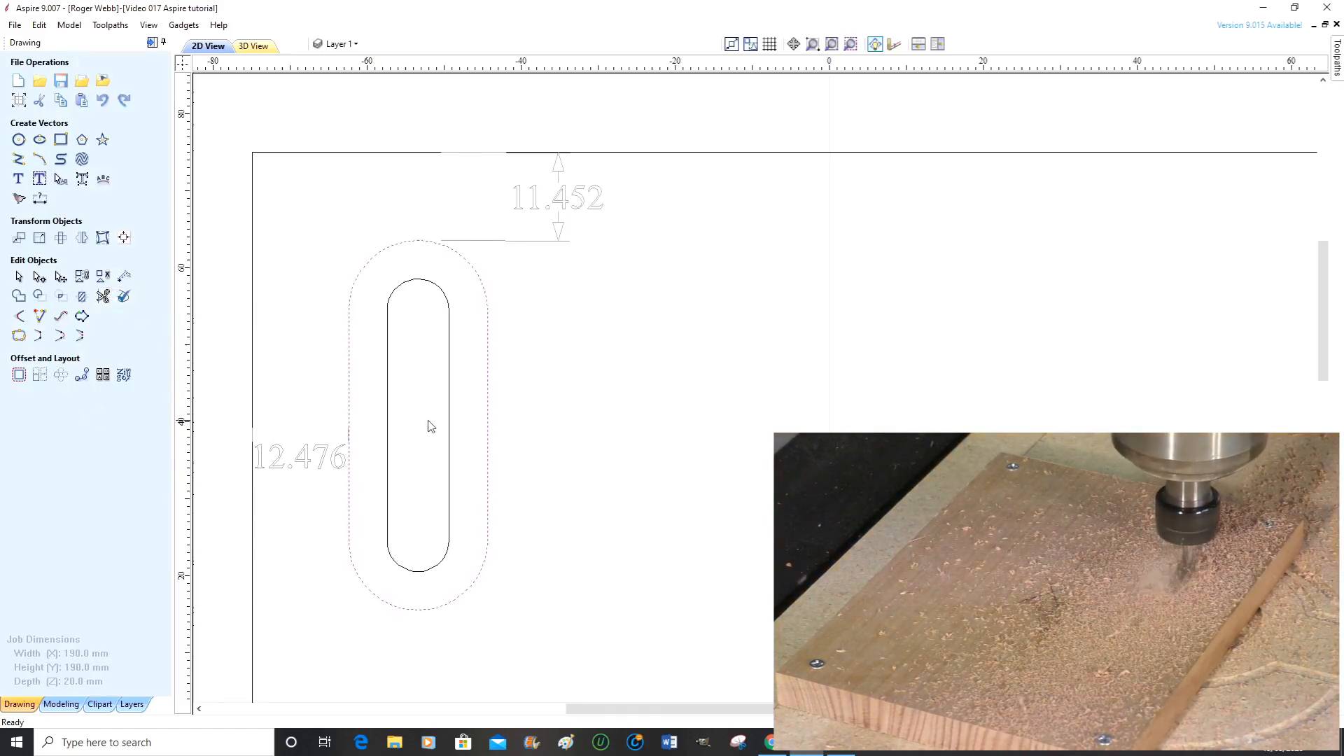
left_click(389, 420, "shift")
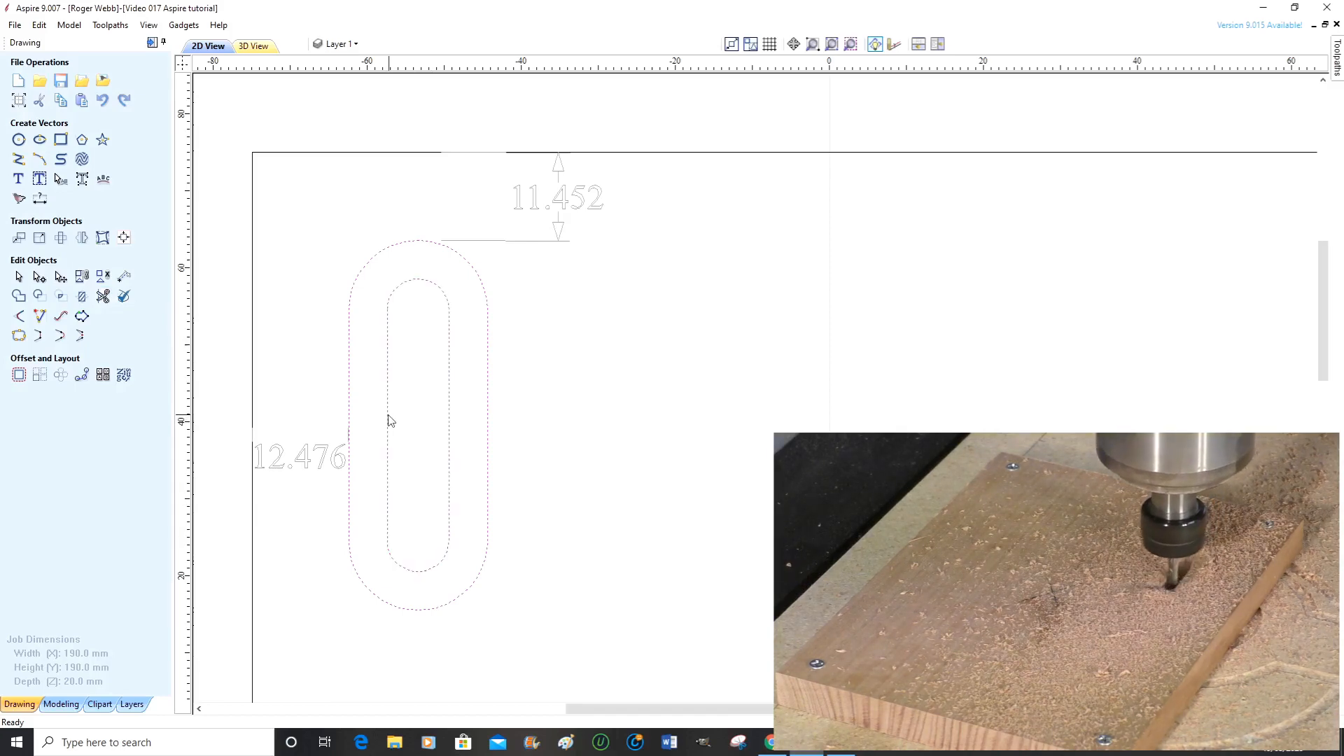
key("Left")
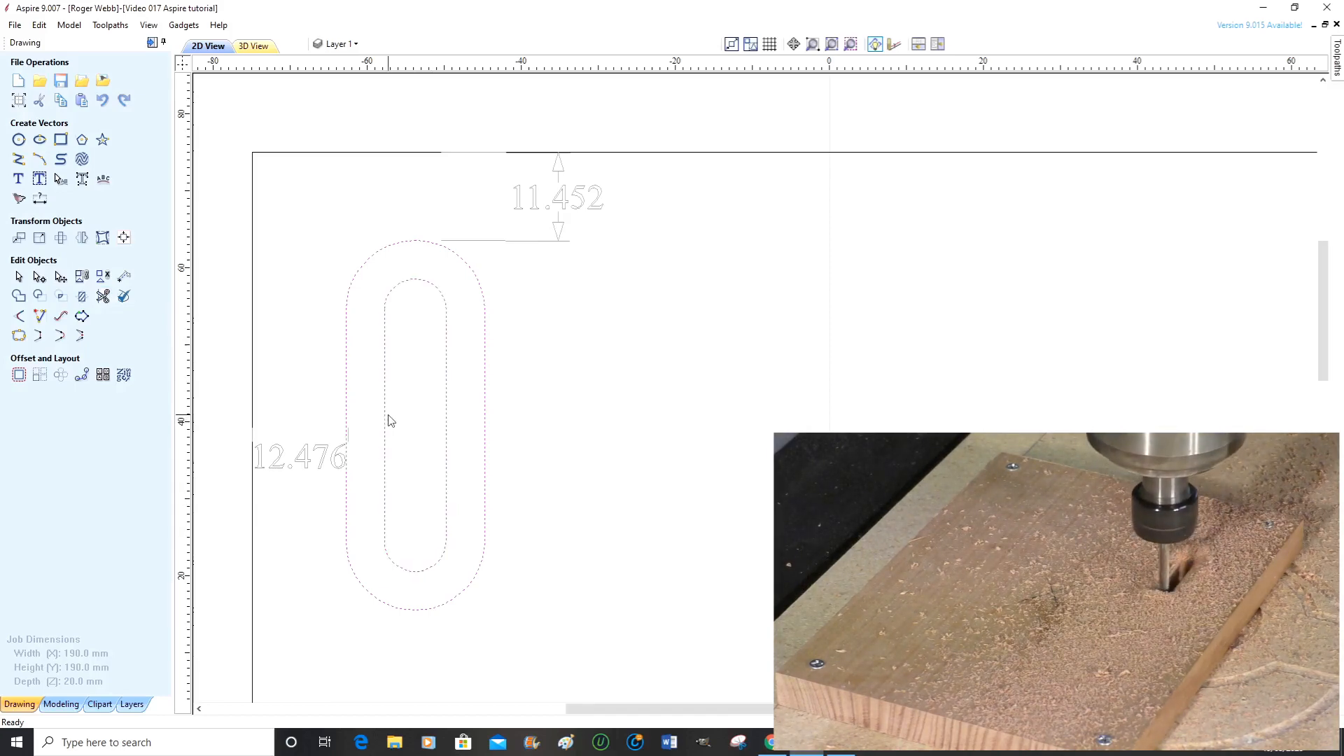
key("Down")
- Remove the two outdated gap dimensions above and to the left of the slot
left_click(560, 203)
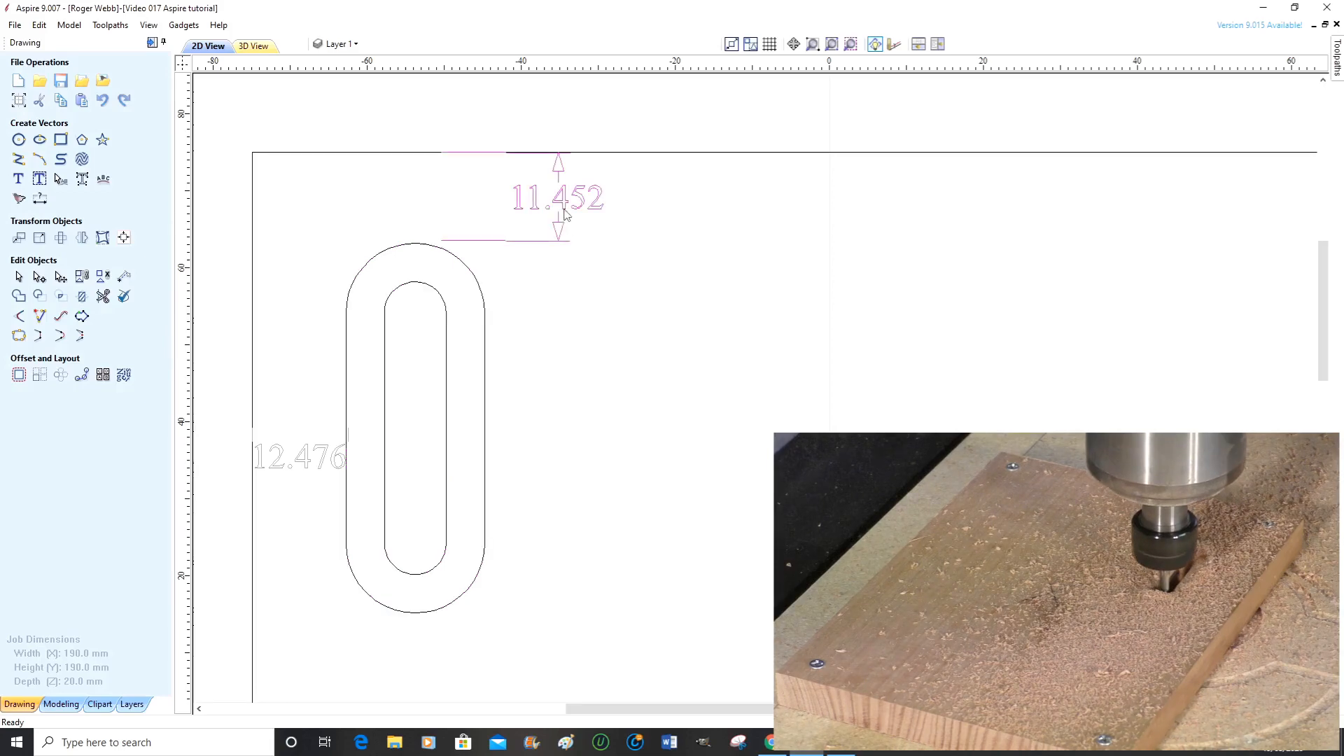
right_click(560, 213)
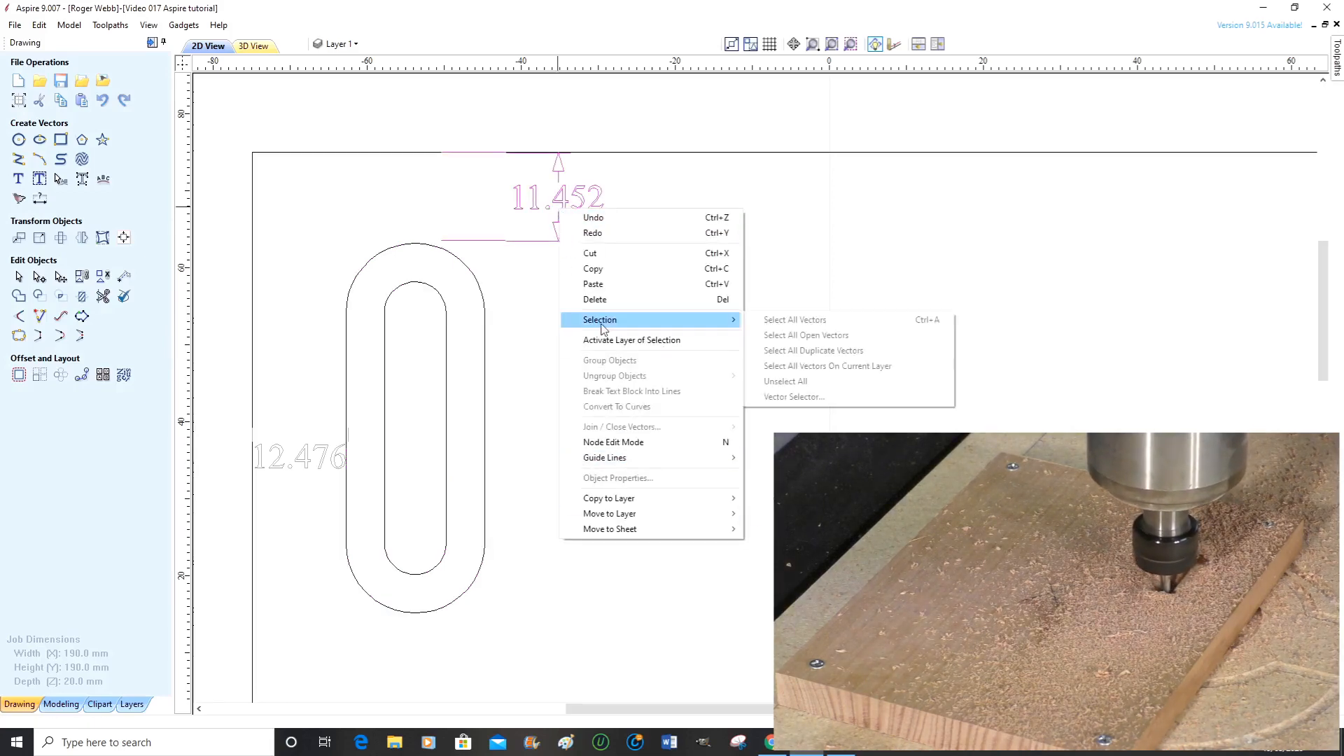
left_click(588, 258)
left_click(301, 457)
right_click(301, 457)
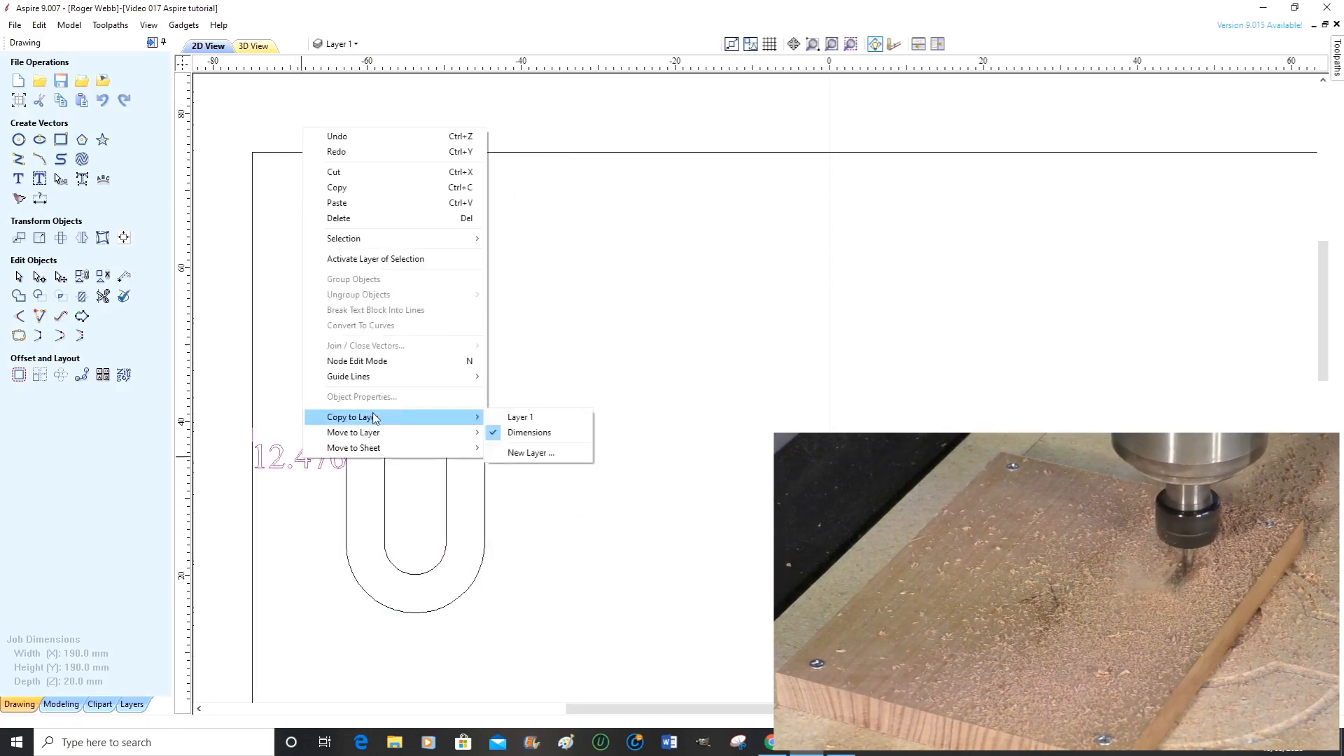
left_click(360, 173)
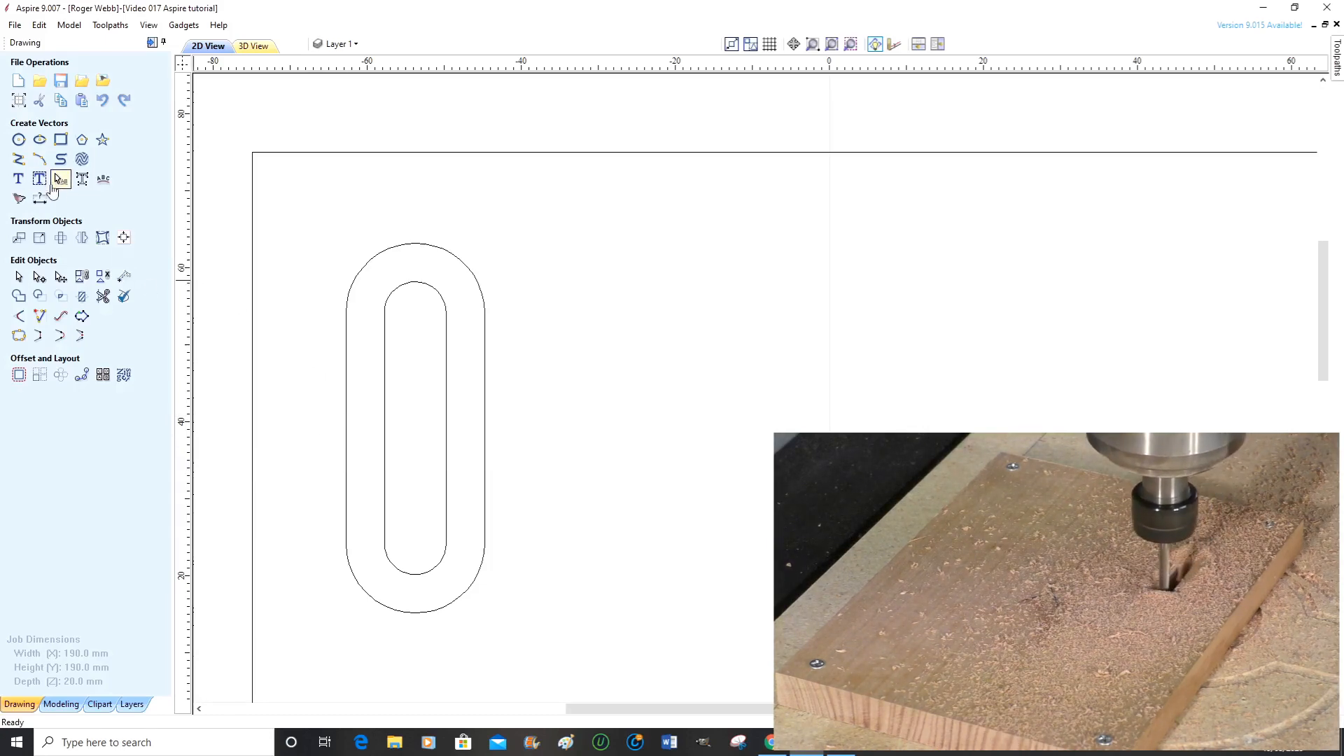
- Dimension the gaps from the outer slot outline's left side to the square's left edge and from its top to the upper edge
left_click(40, 198)
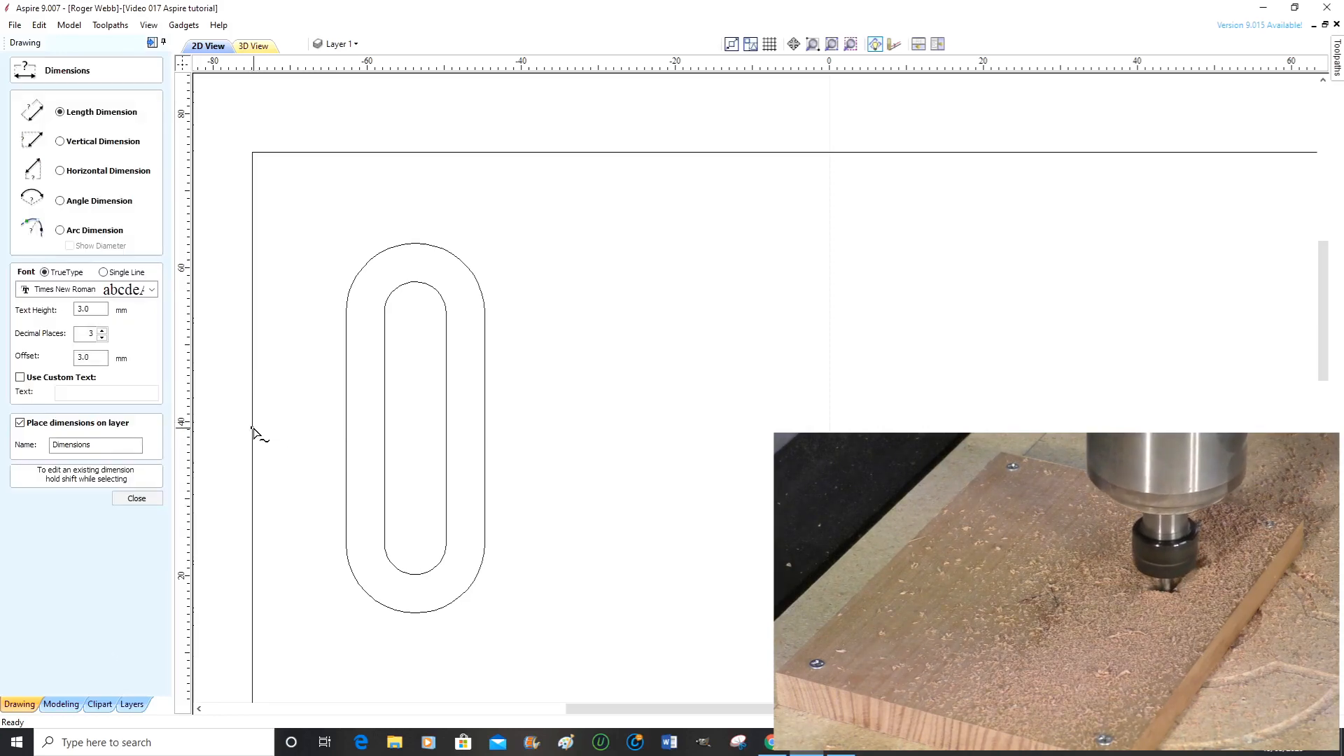
left_click(253, 427)
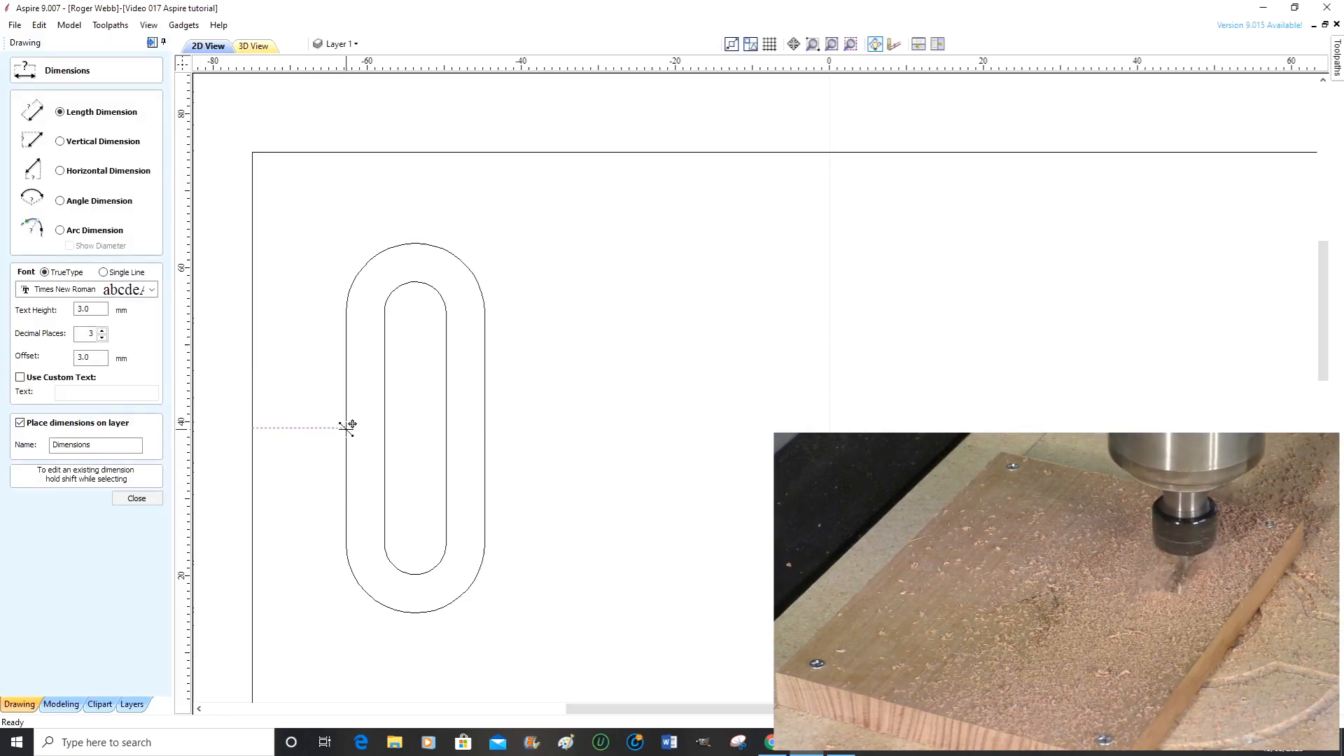
left_click(346, 427)
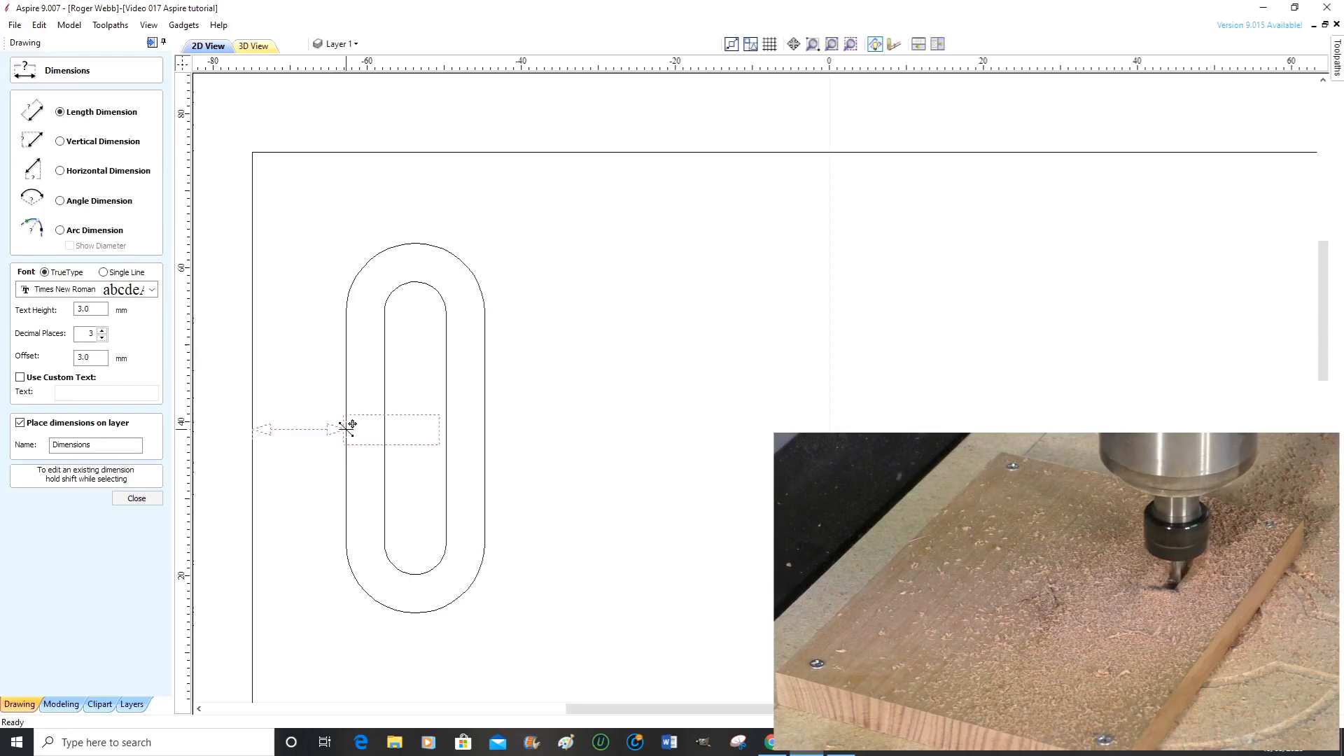
left_click(293, 468)
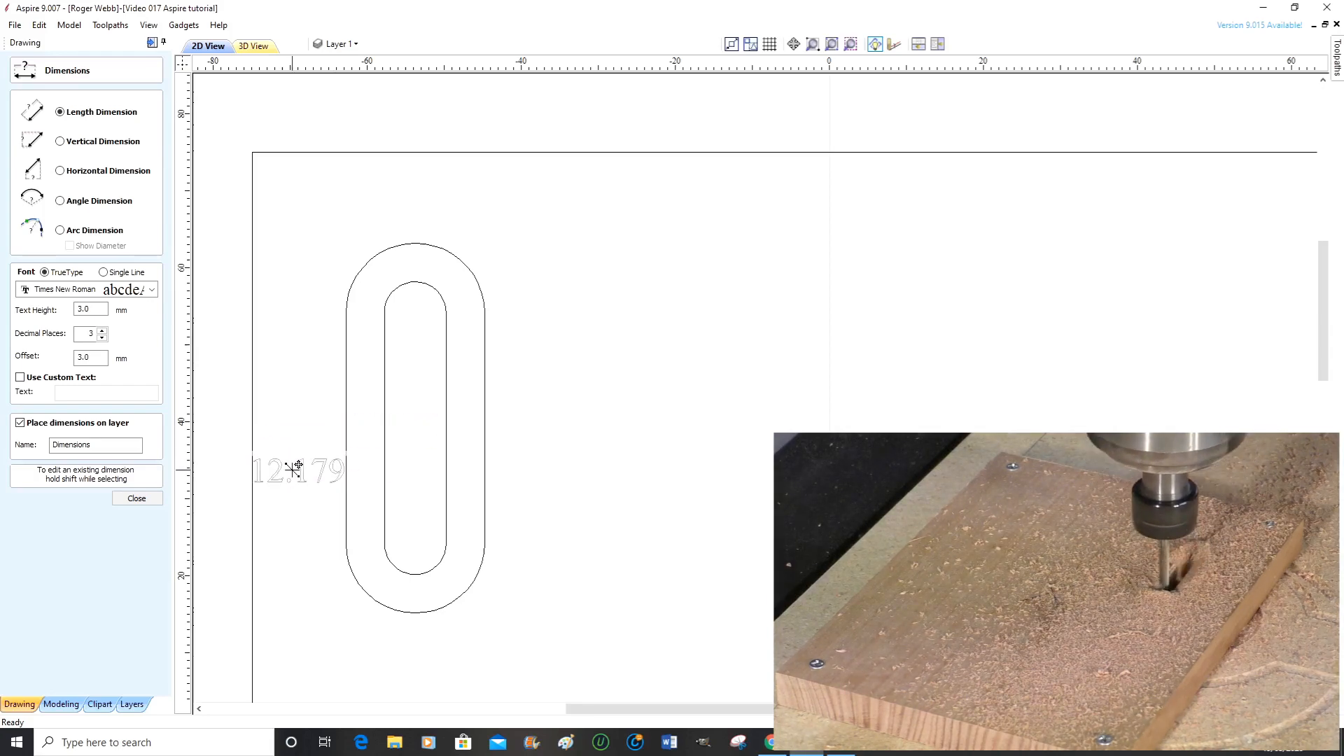
left_click(416, 244)
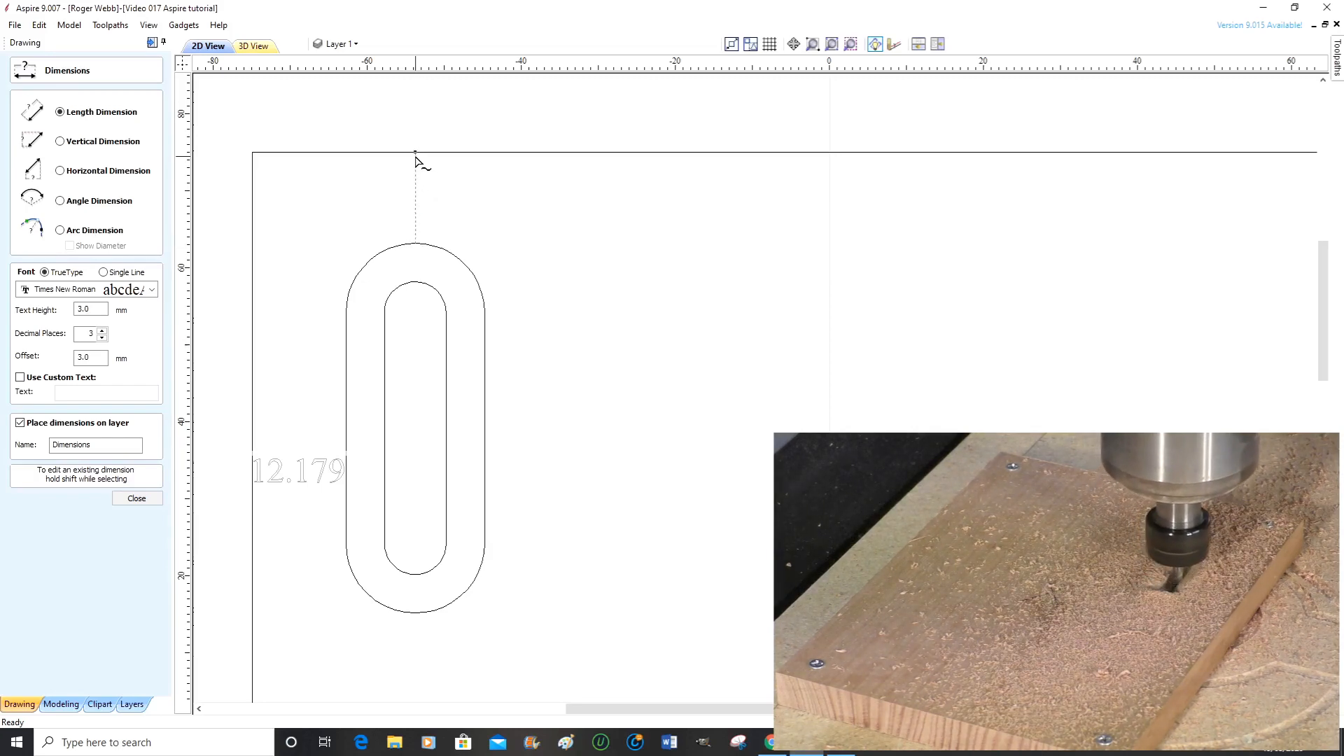
left_click(416, 157)
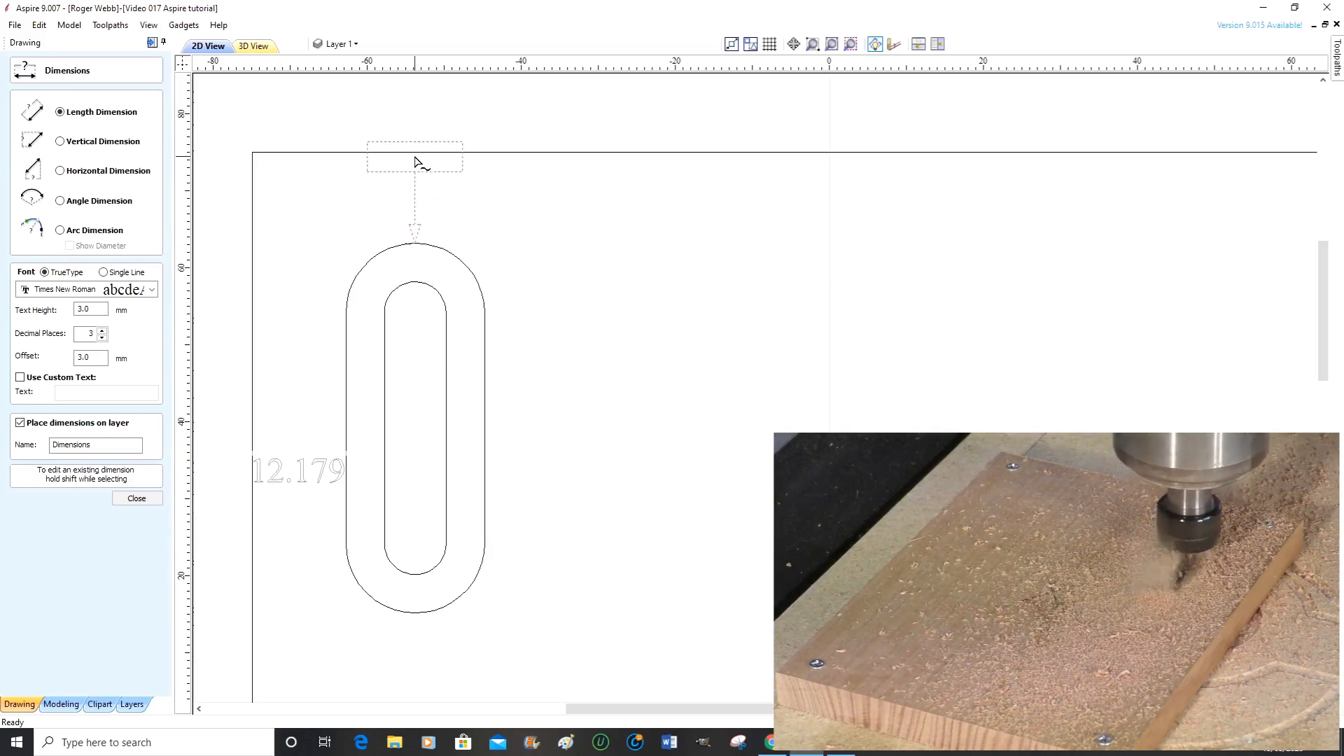
left_click(467, 200)
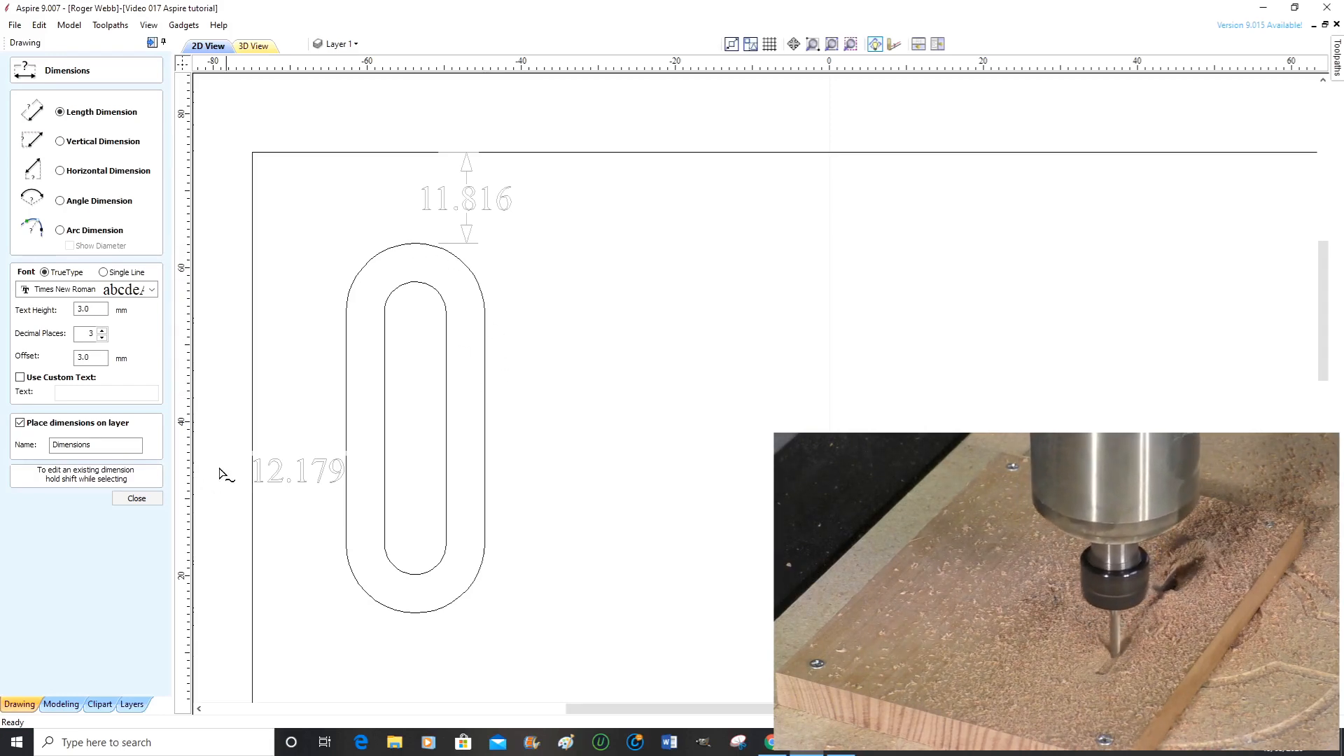
left_click(157, 497)
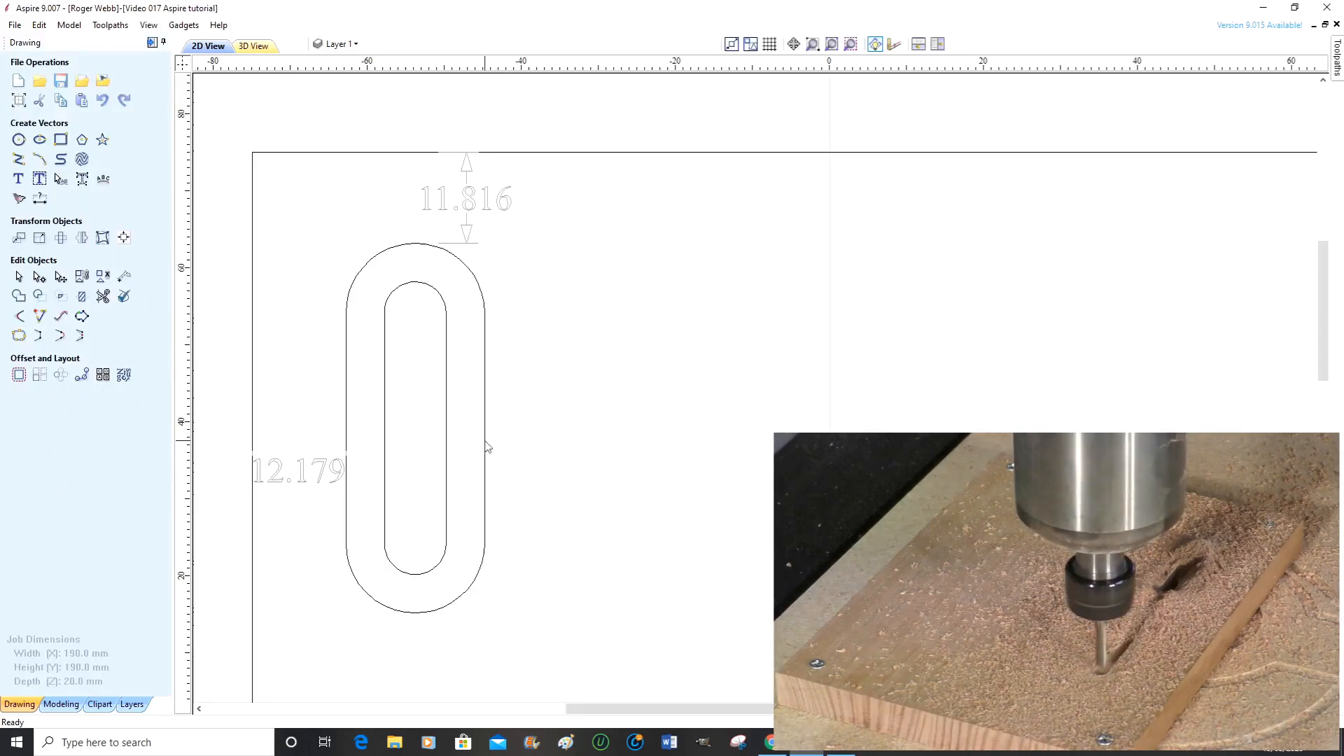
- Nudge both slot outlines about 0.3 mm down
left_click(485, 445)
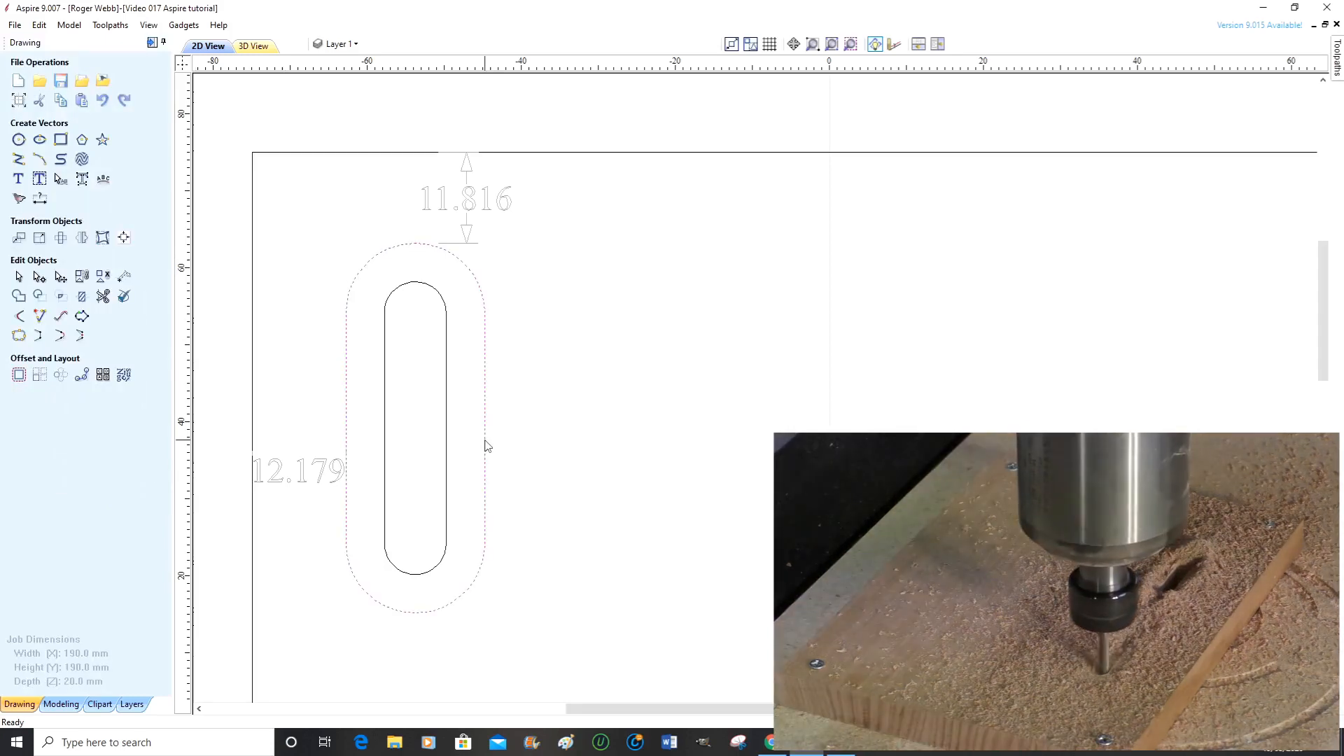
left_click(446, 434, "shift")
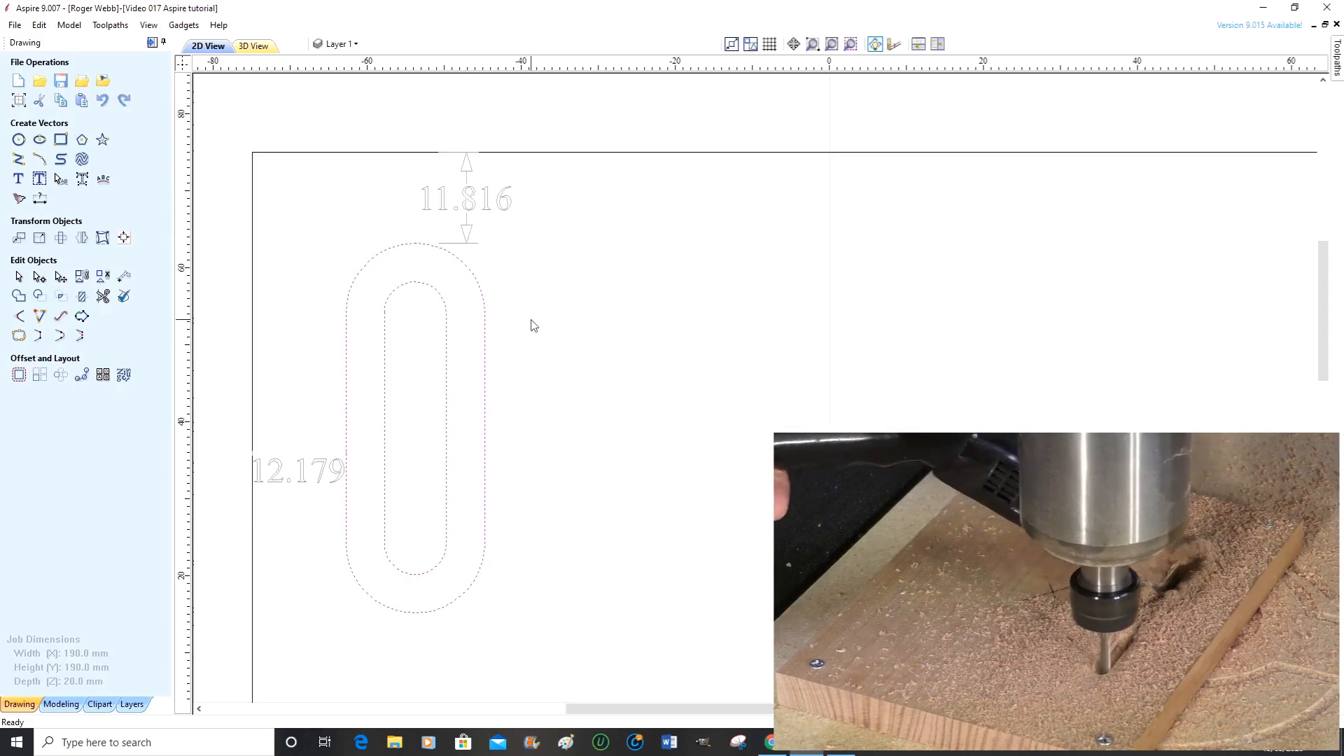
key("Down")
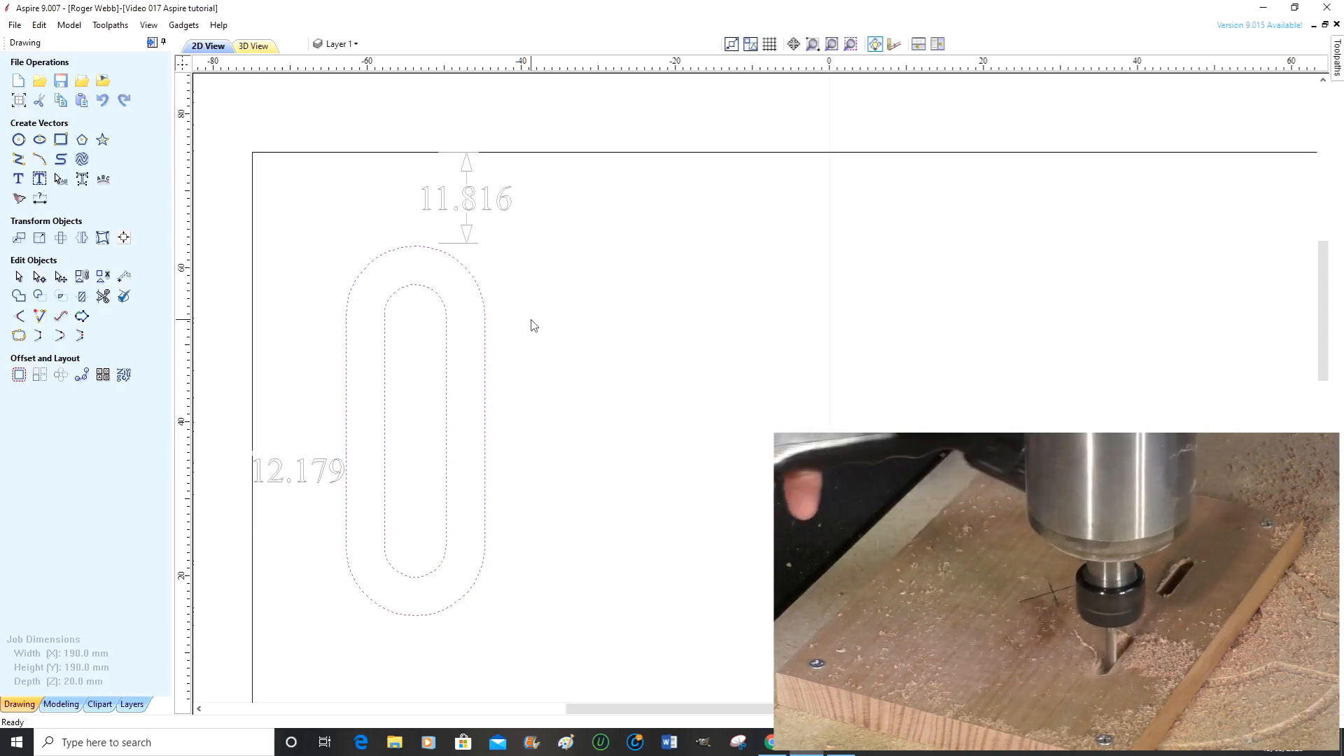
left_click(526, 391)
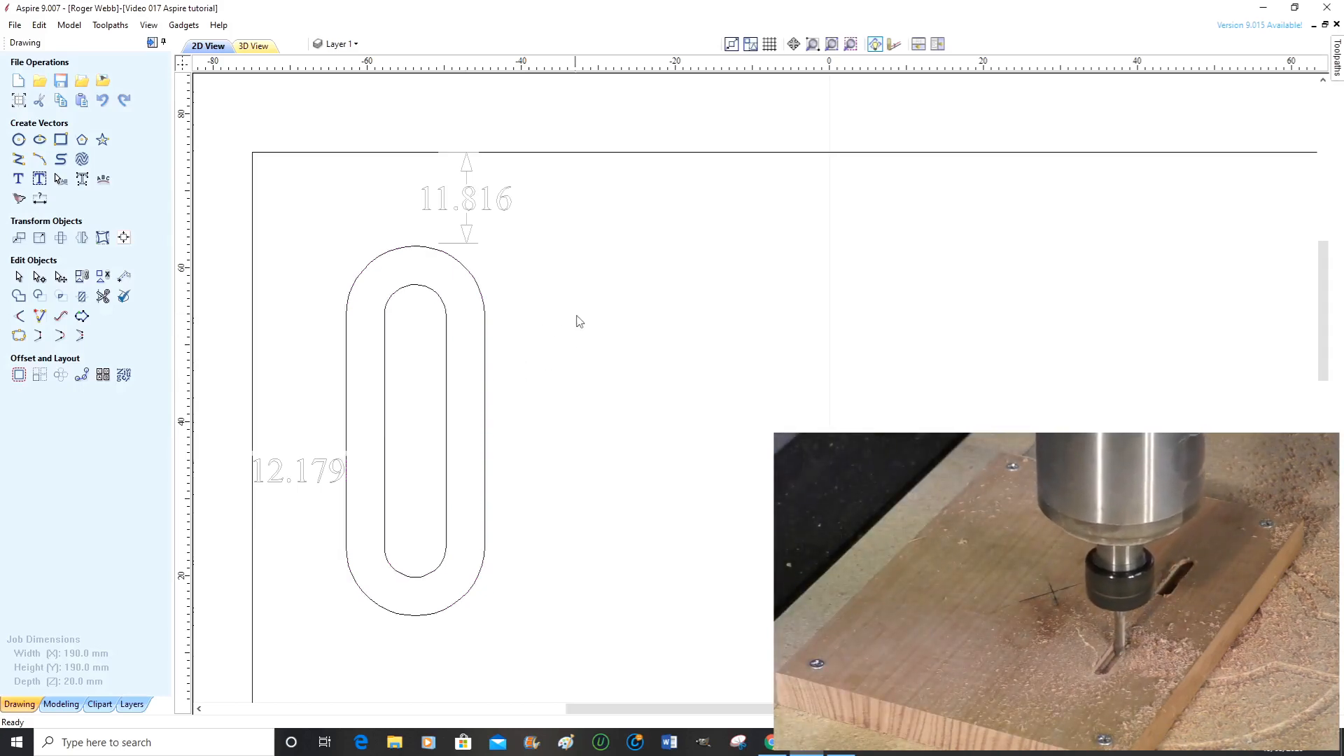
- Remove the vertical gap dimension above the slot and the horizontal gap dimension beside it
left_click(471, 212)
right_click(472, 208)
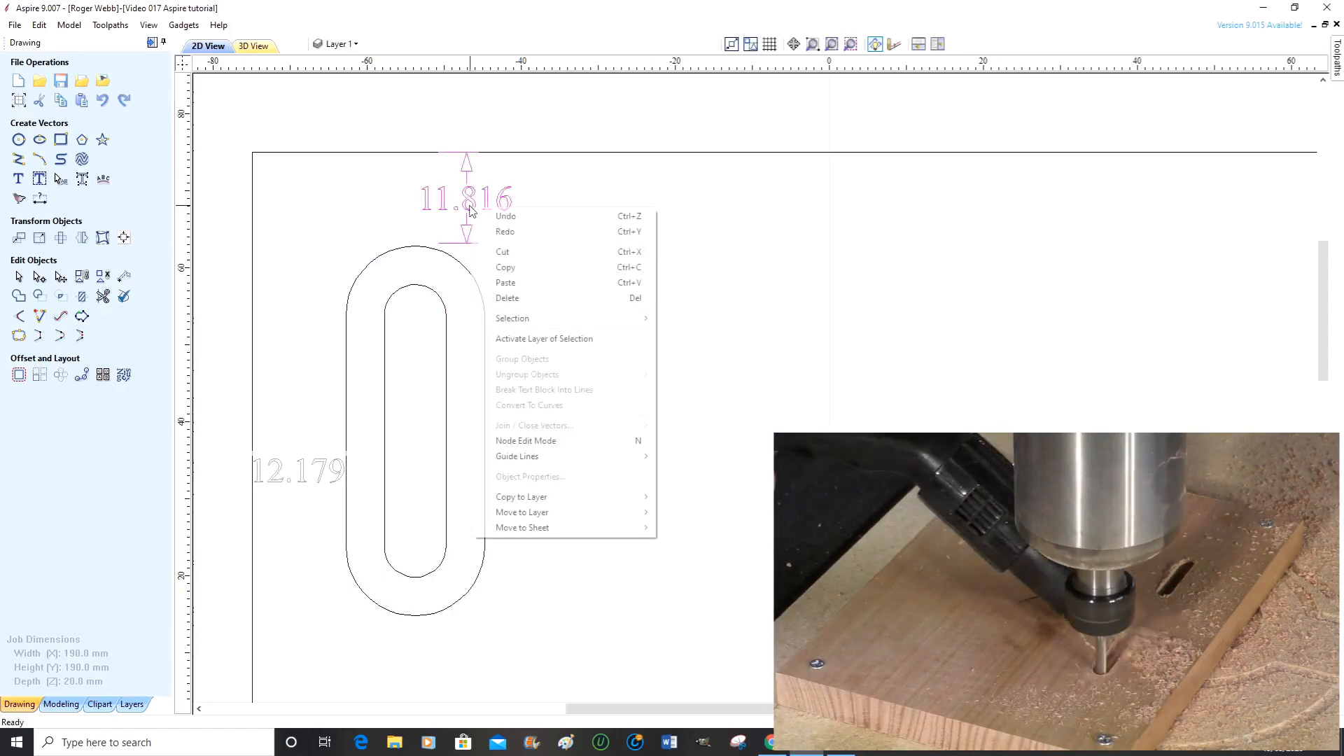
left_click(506, 251)
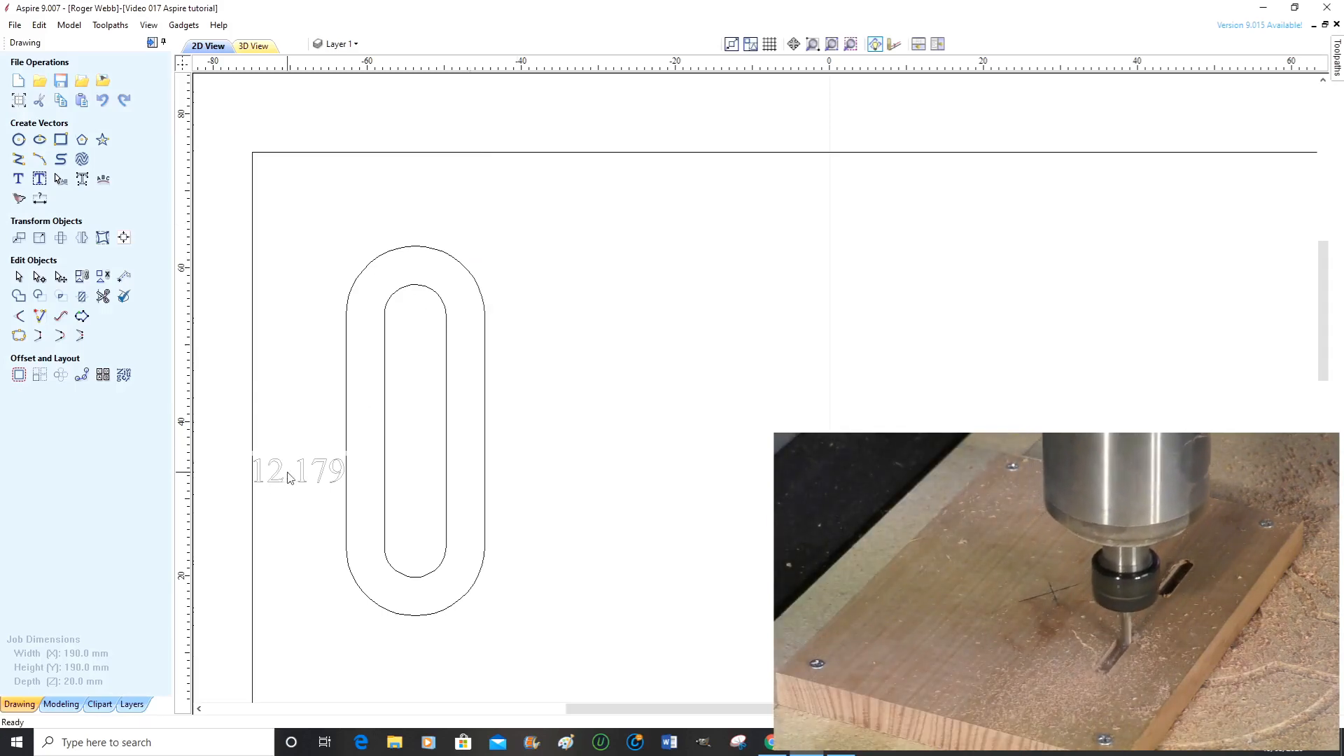
right_click(303, 481)
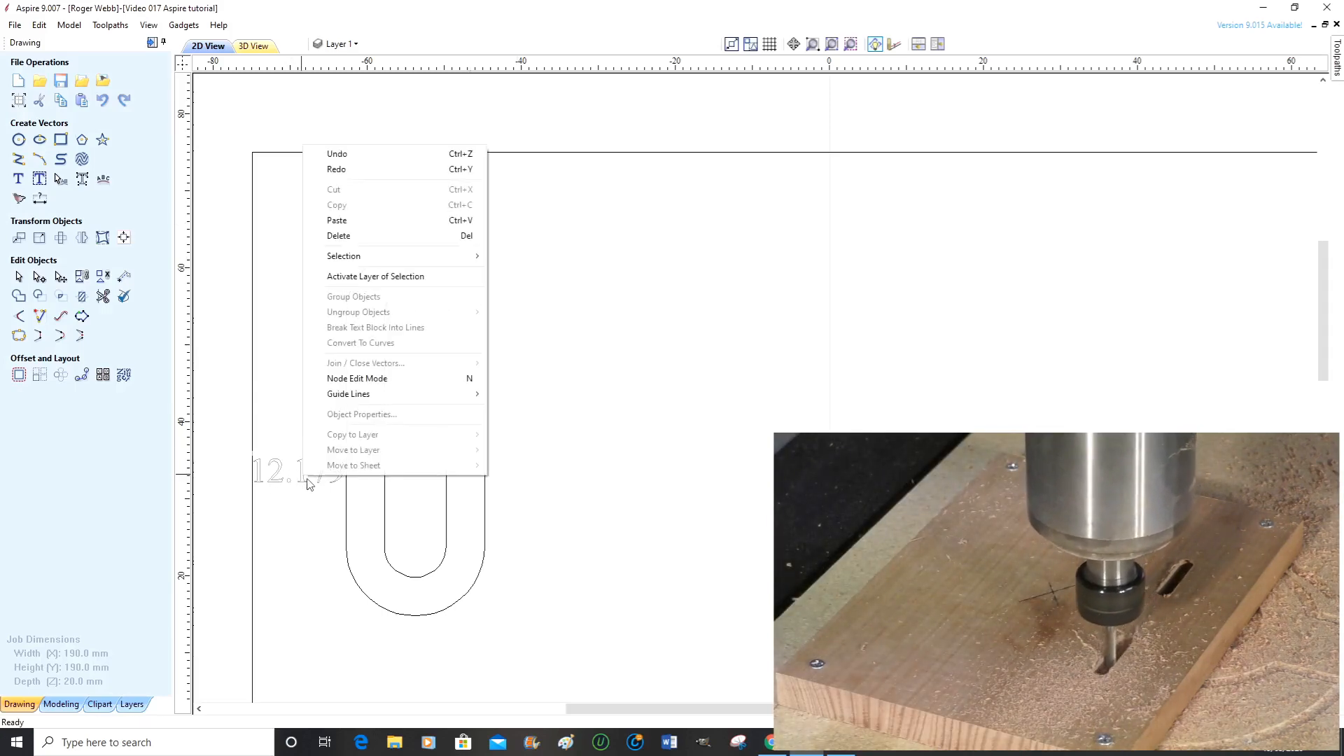
left_click(304, 483)
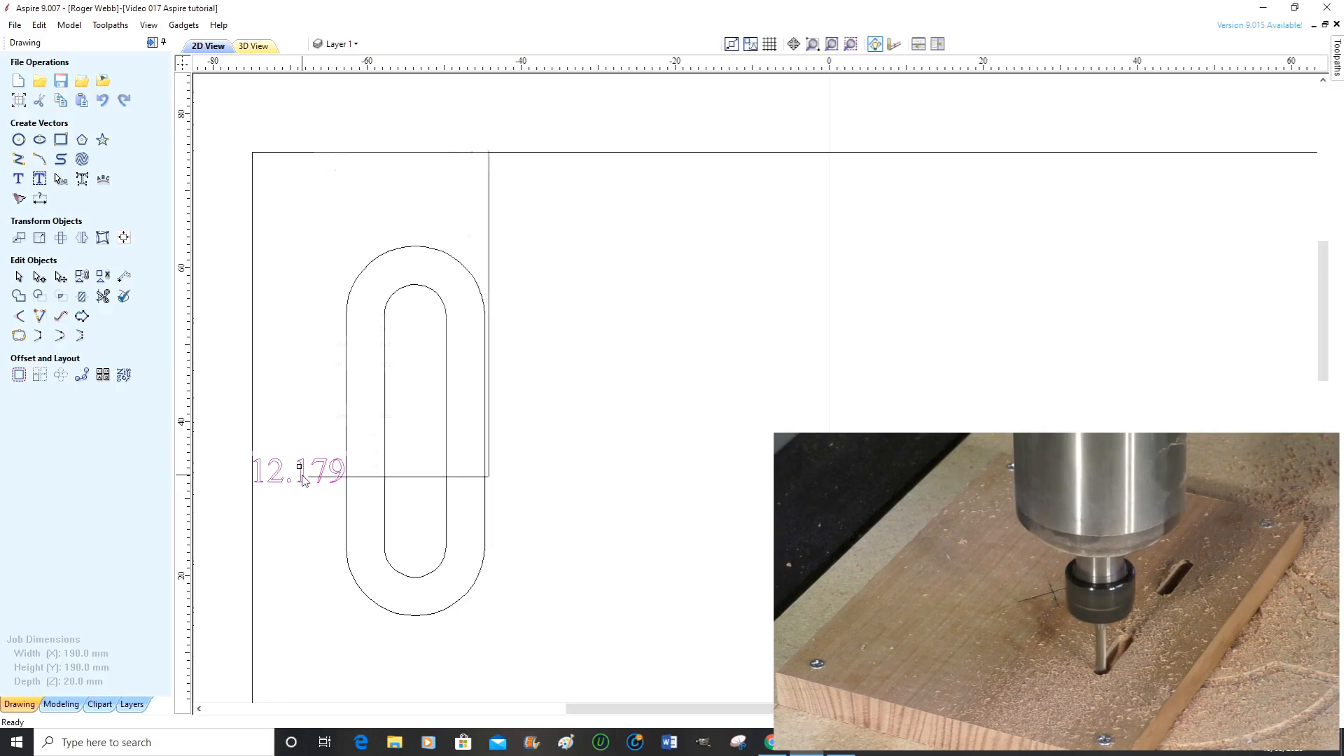
right_click(302, 478)
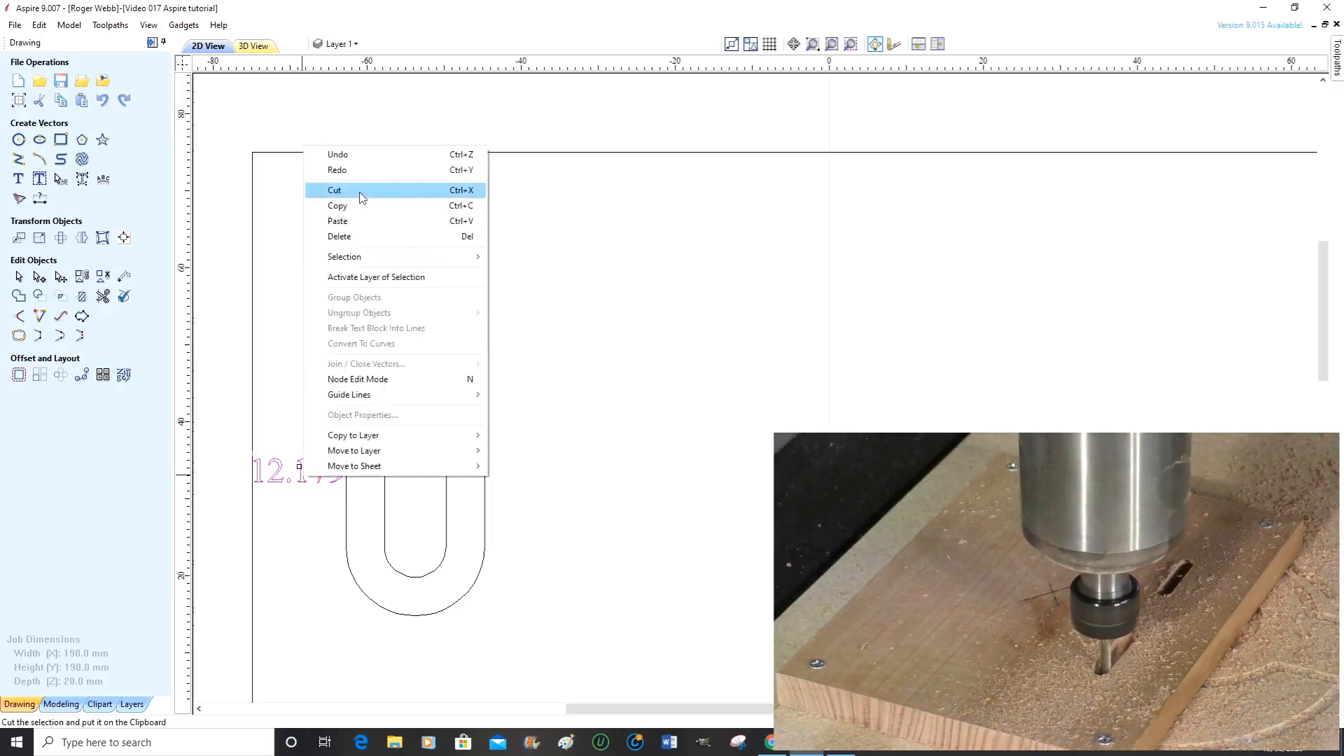
left_click(363, 191)
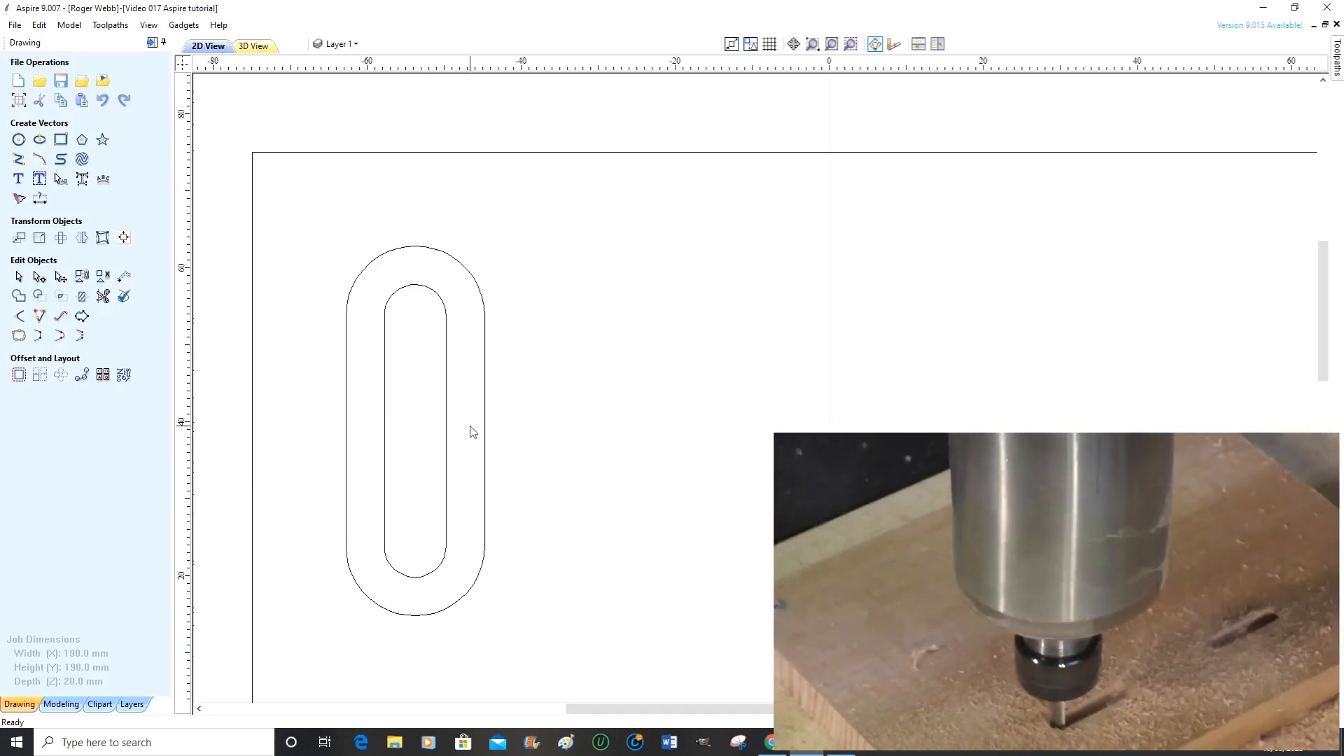
- Array-copy both slot outlines into 2 rows and 2 columns with gaps of 88 mm in X and -32 mm in Y
scroll(473, 432, "down", 5)
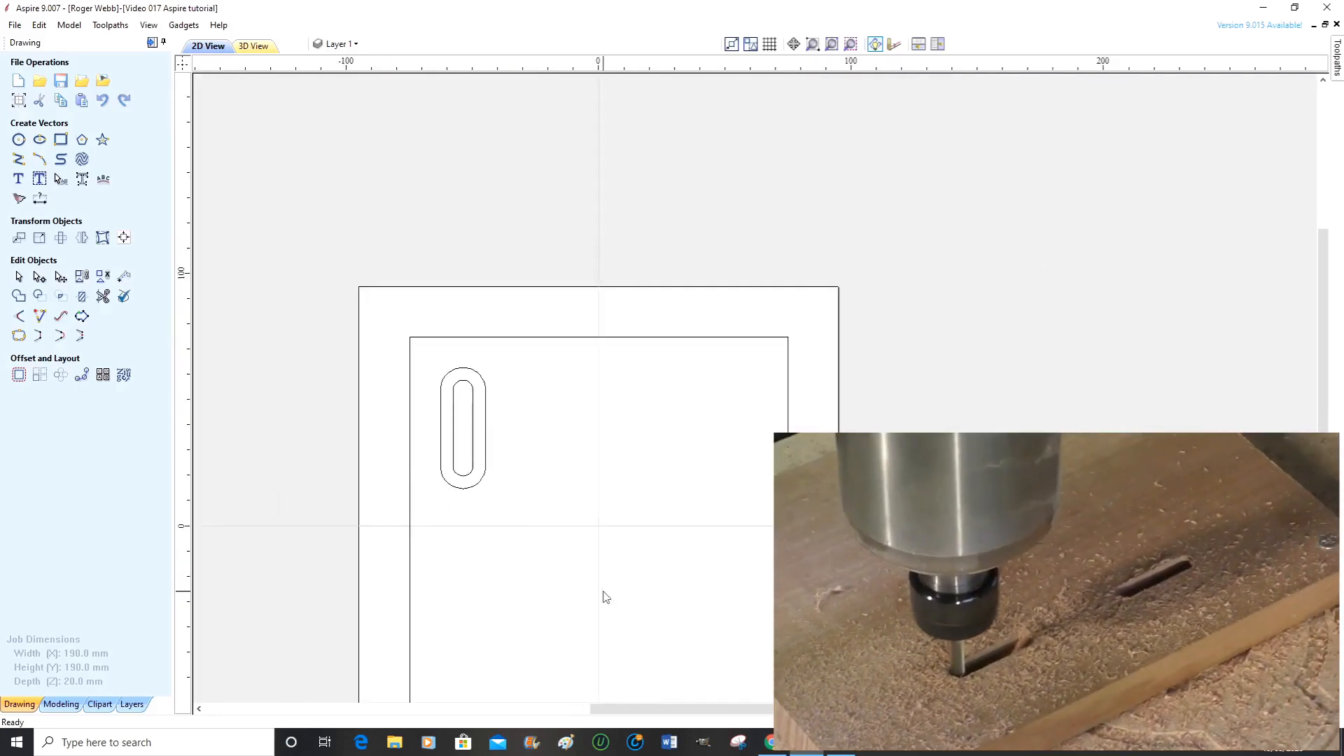
left_click_drag(1323, 315, 1323, 369)
scroll(601, 361, "up", 1)
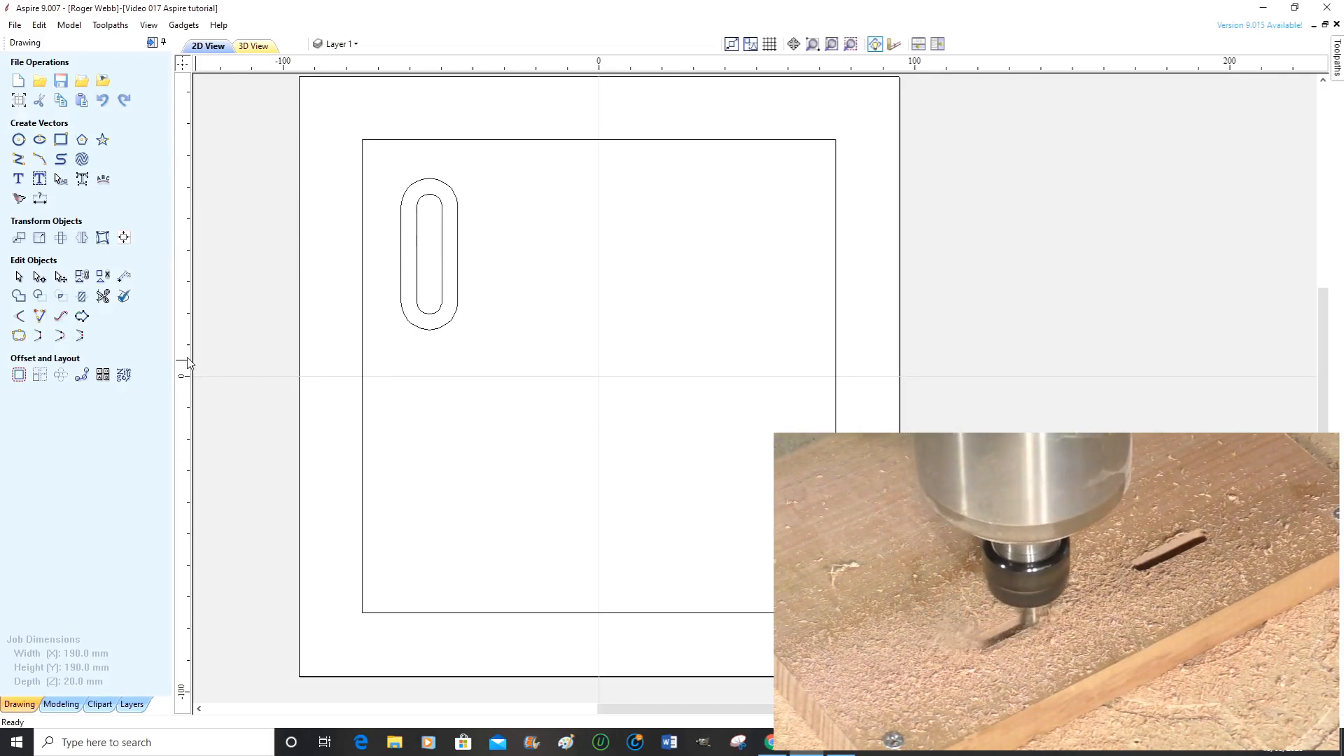
left_click(401, 254)
left_click(418, 258, "shift")
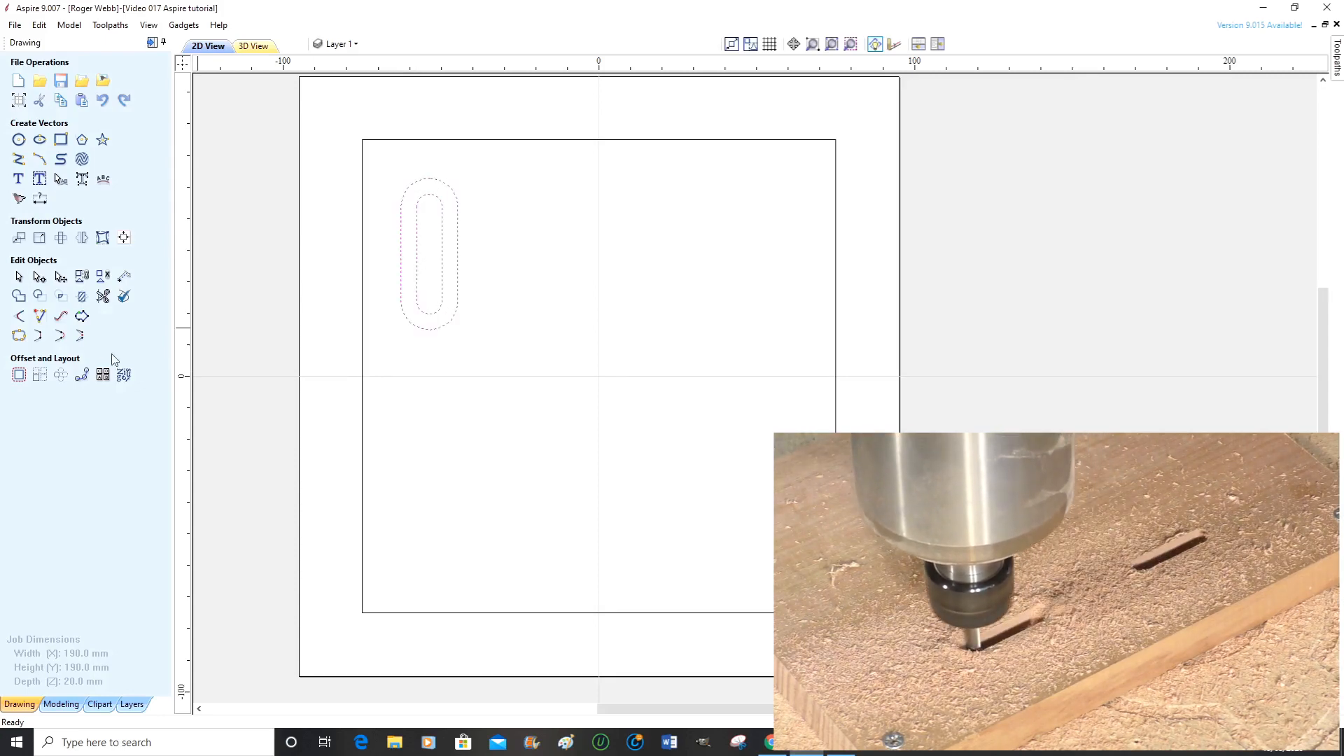
left_click(40, 374)
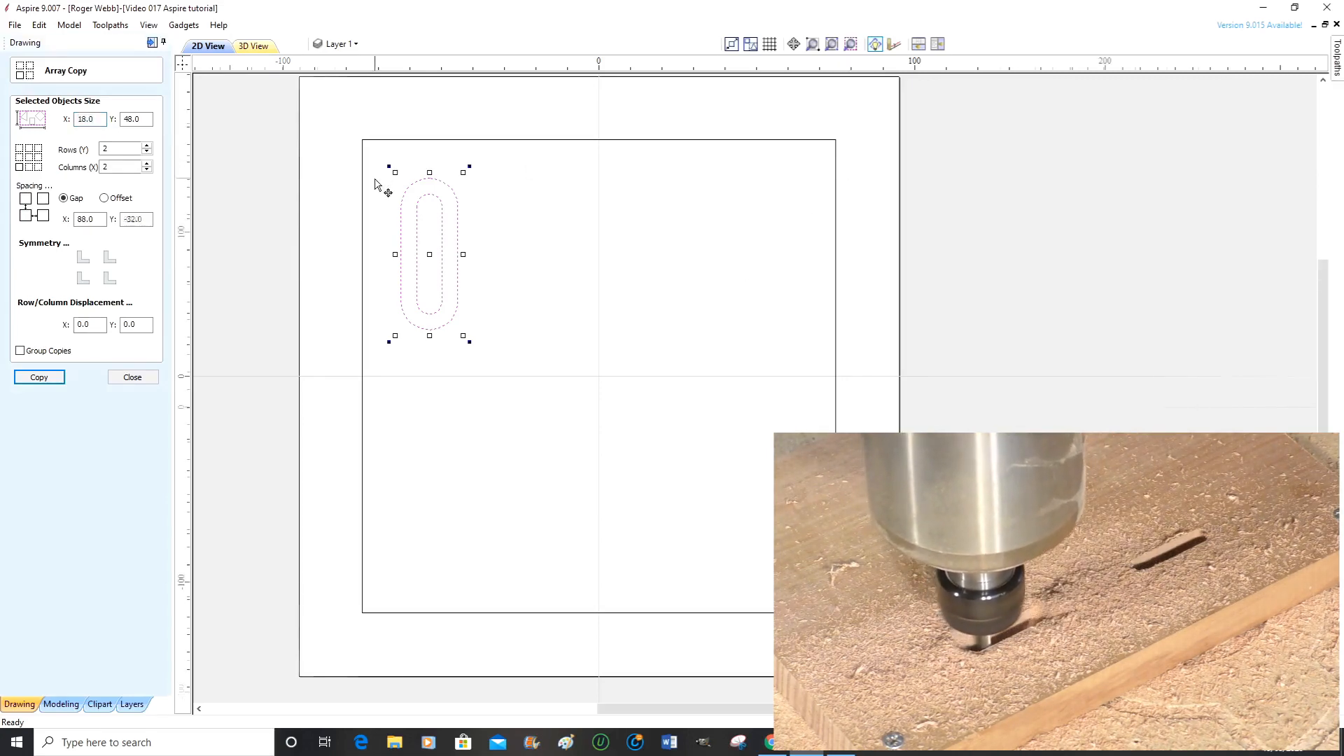
key("F3")
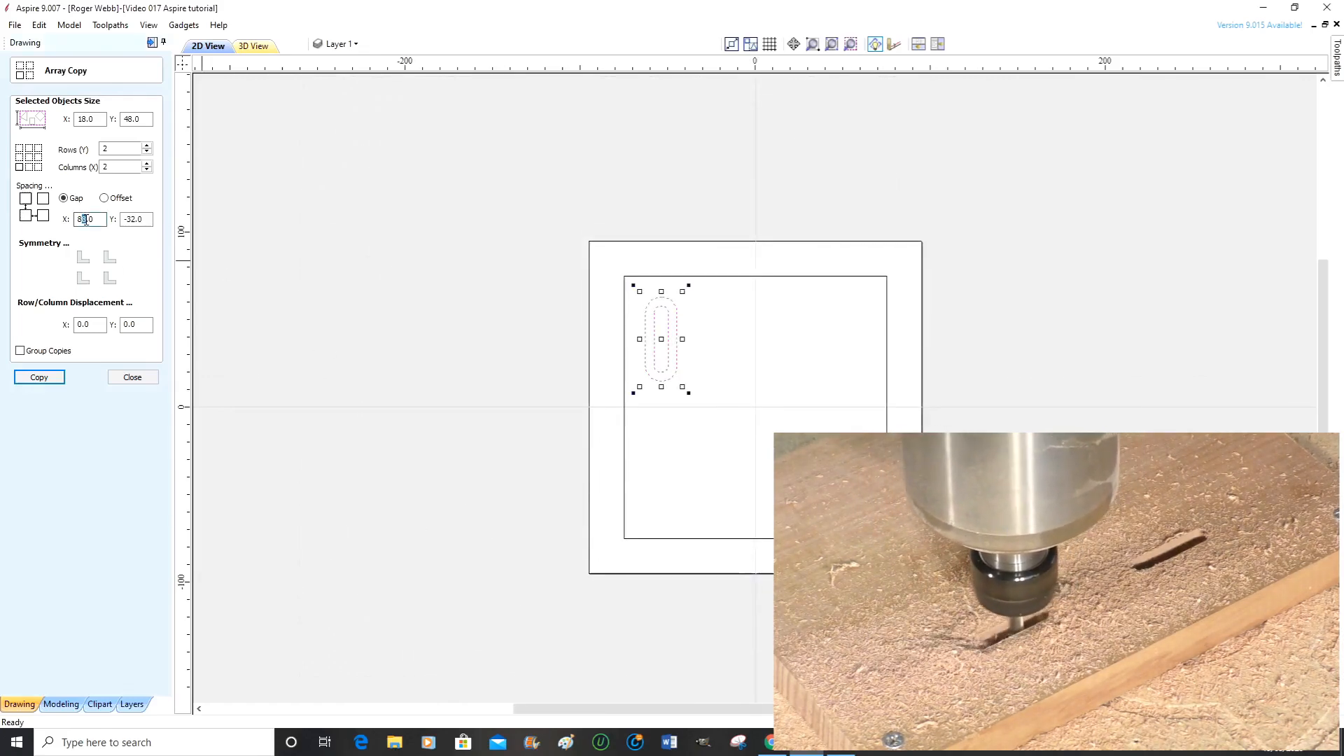
type("8")
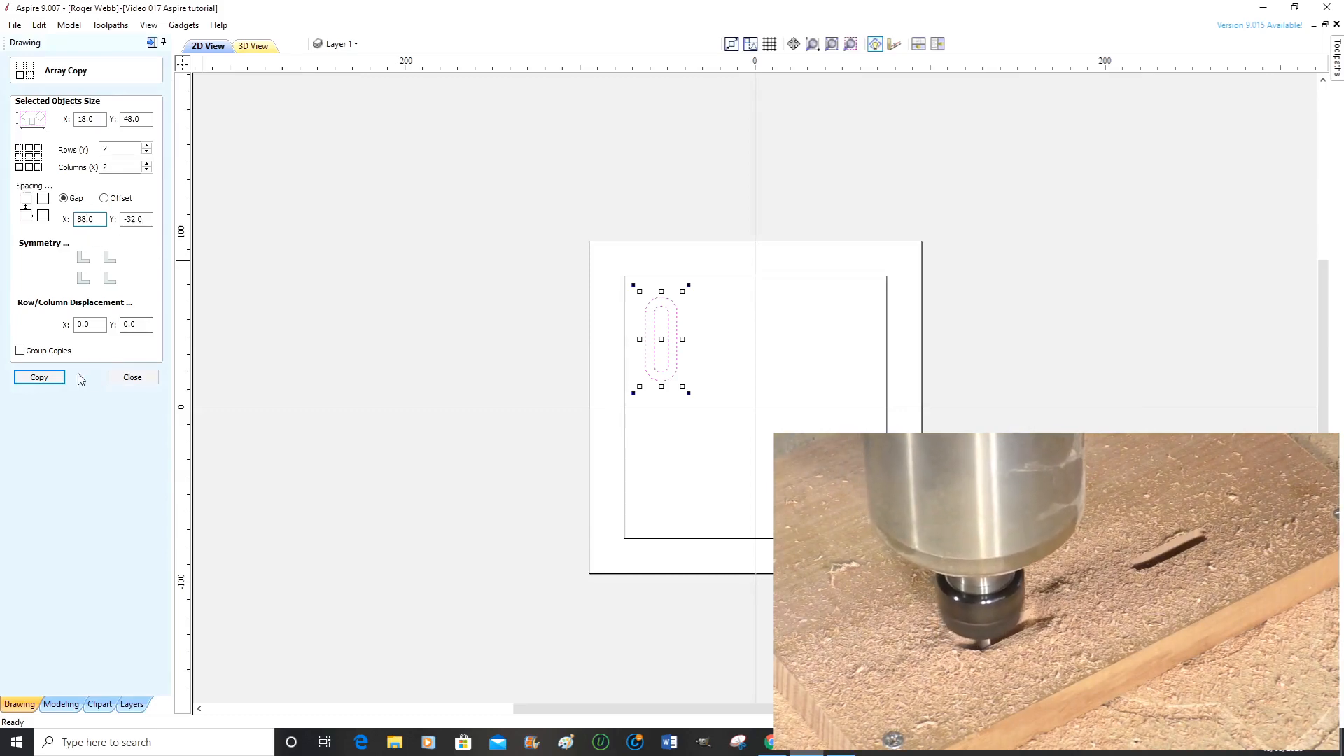
left_click(40, 377)
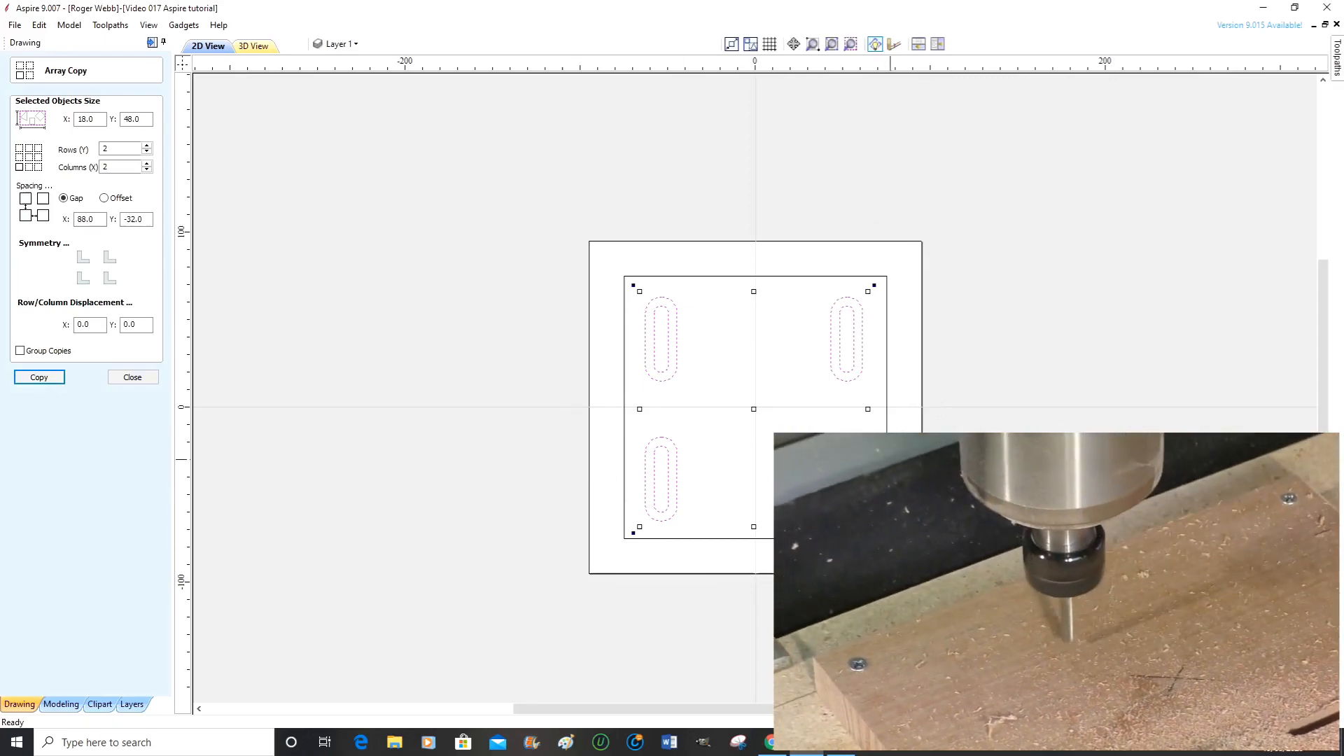
left_click(132, 378)
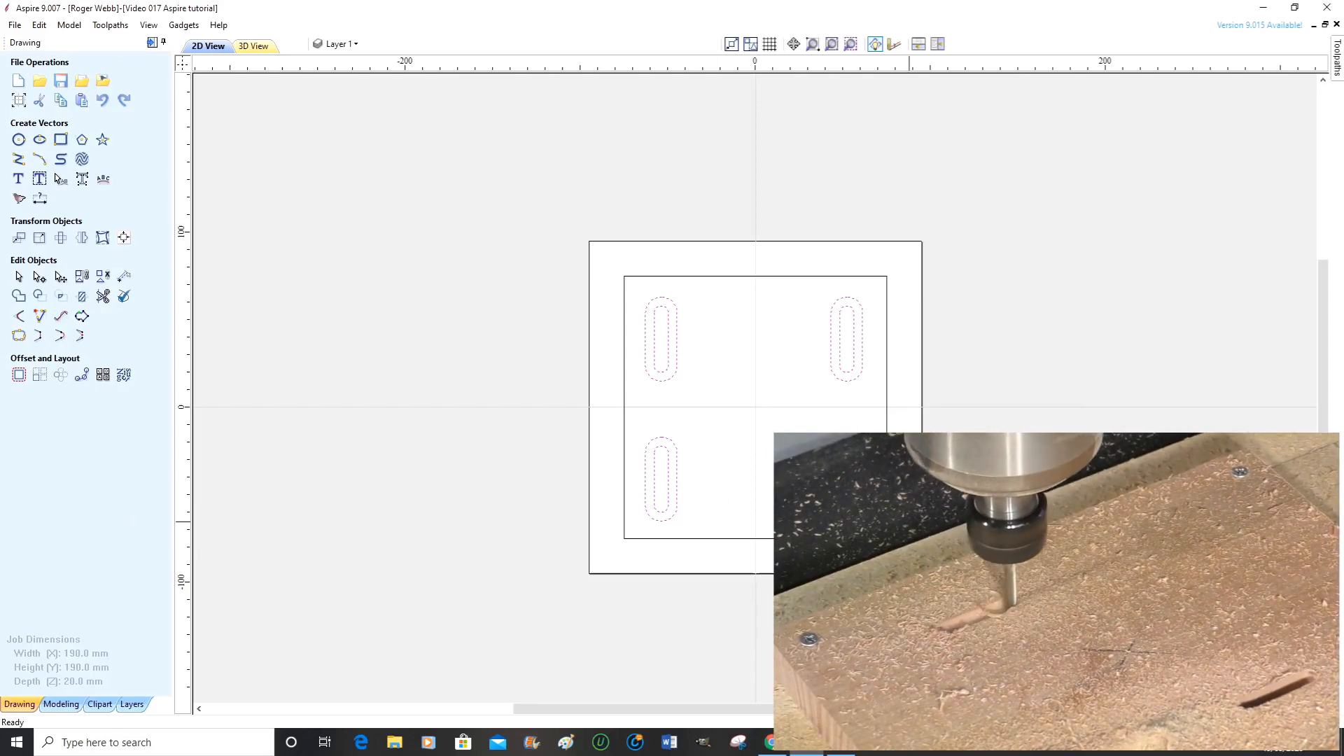
left_click(877, 635)
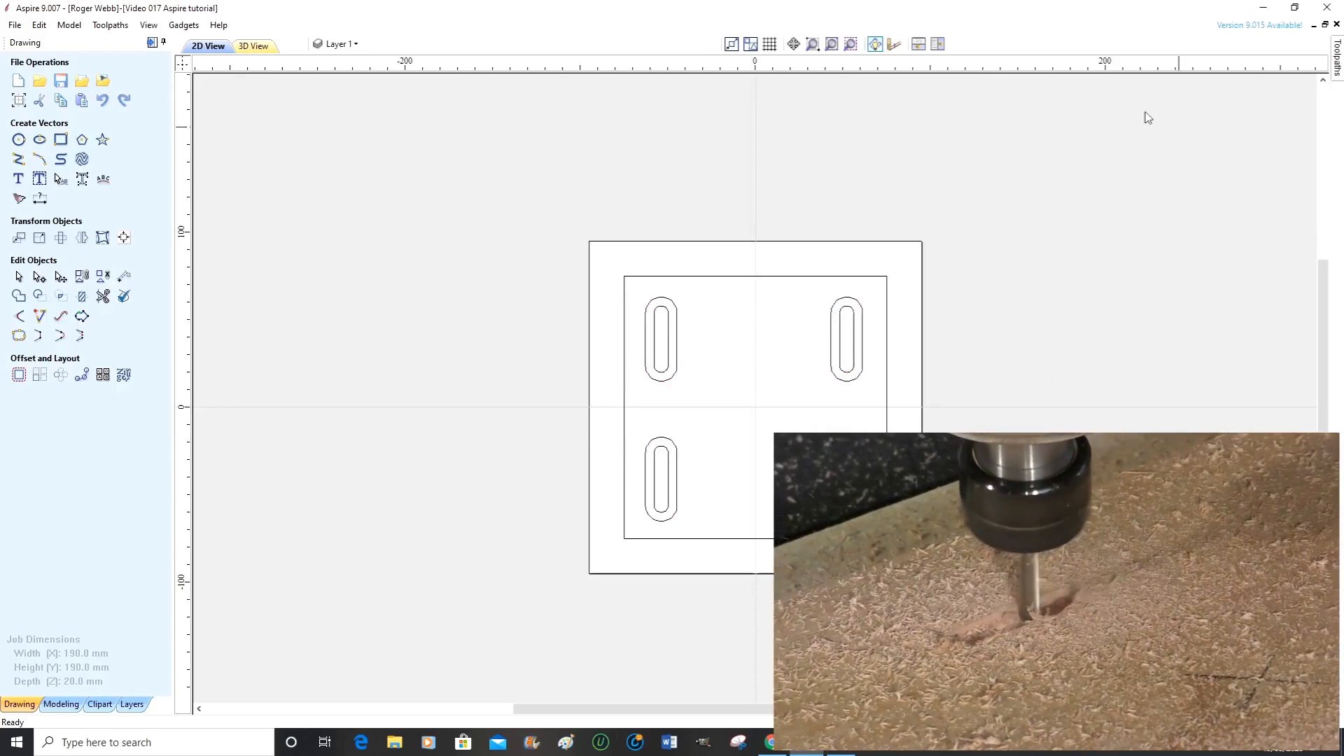
- Start a Pocket toolpath on the four inner slot outlines and choose the metric End Mill (6 mm) as its tool
left_click(152, 43)
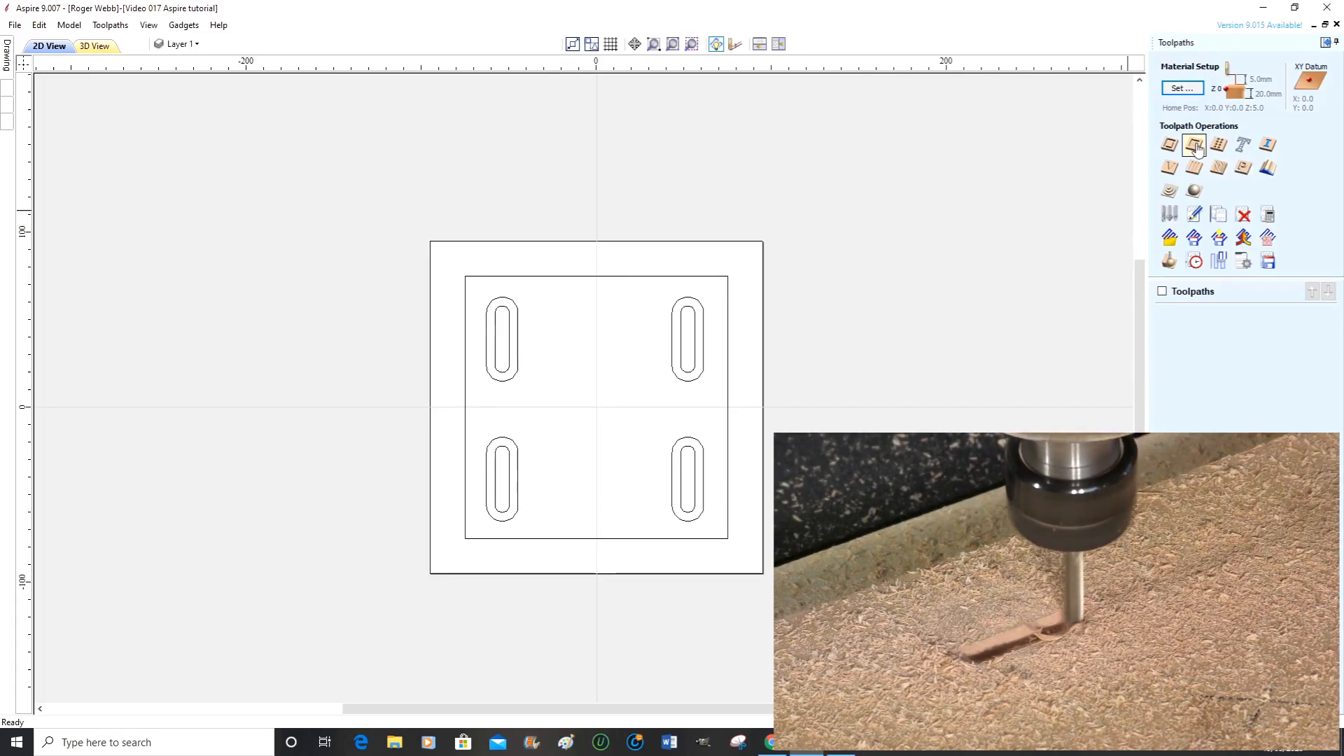
left_click(510, 349)
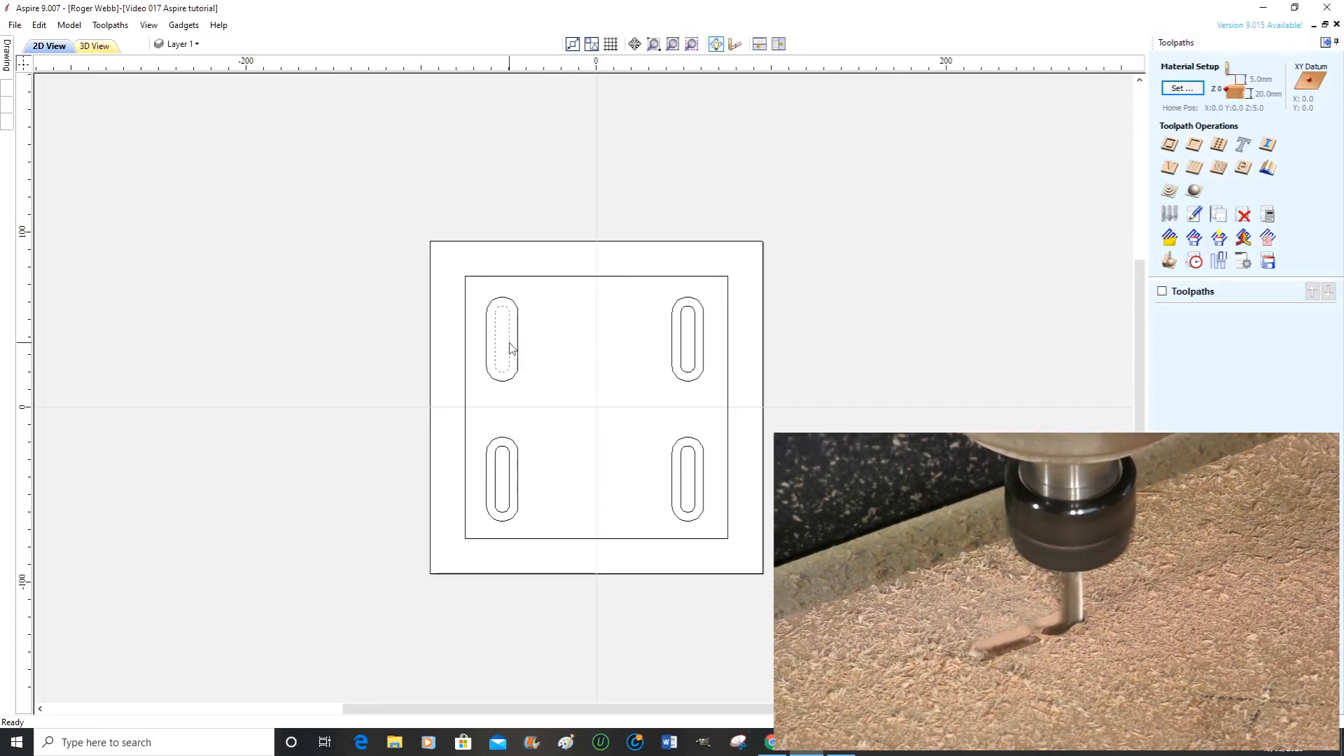
left_click(696, 350, "shift")
left_click(698, 472, "shift")
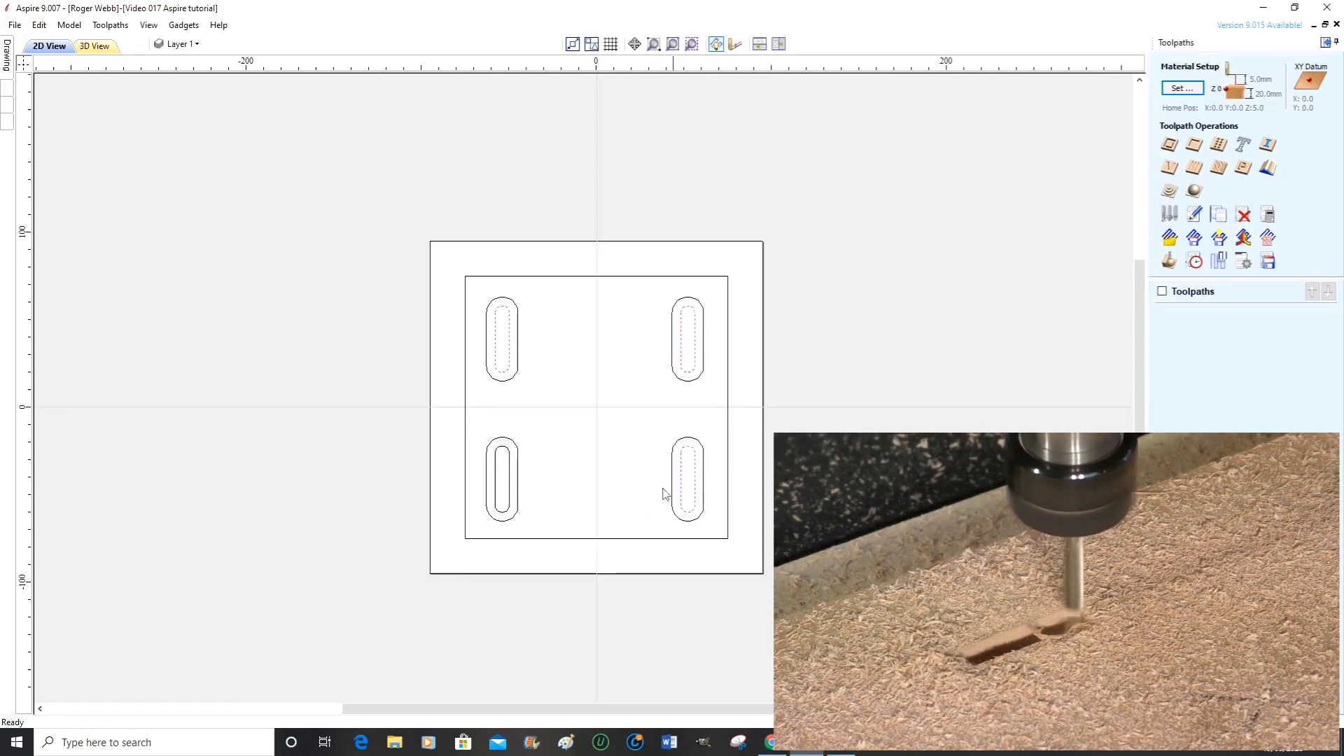
left_click(511, 489, "shift")
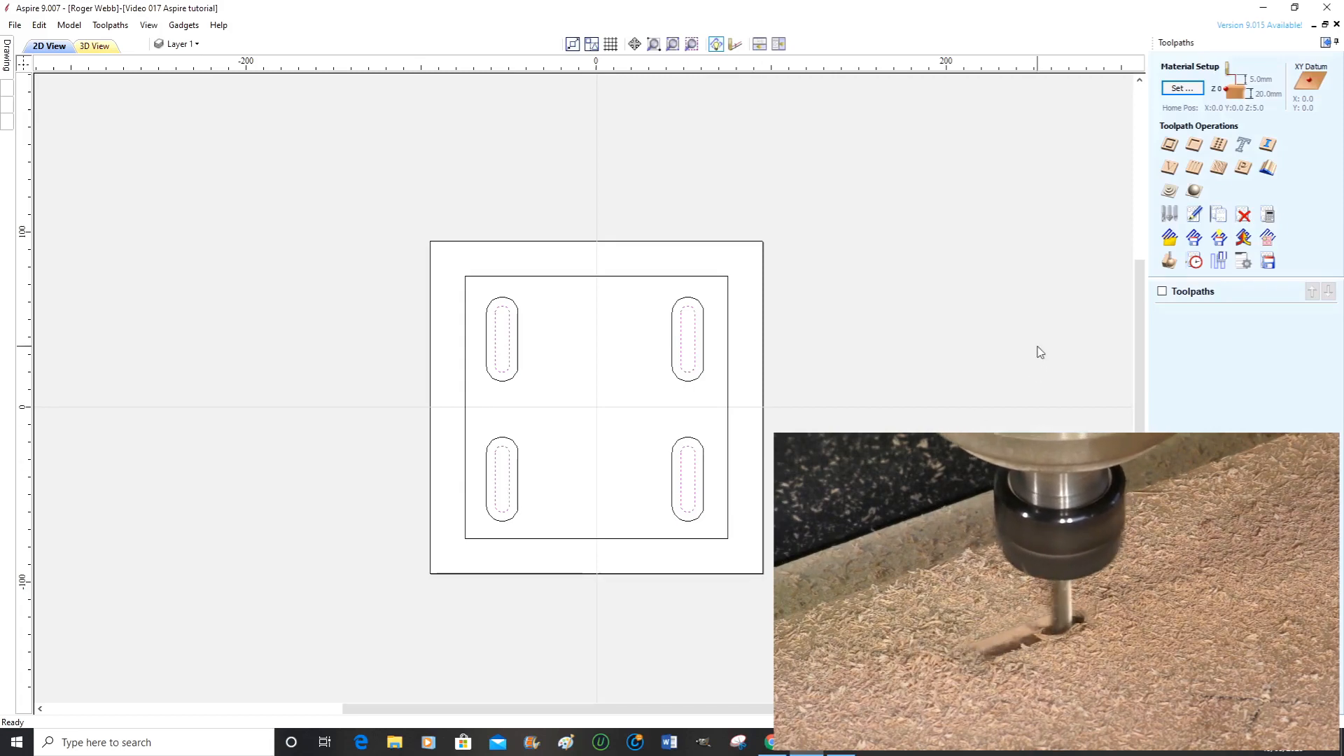
left_click(1195, 146)
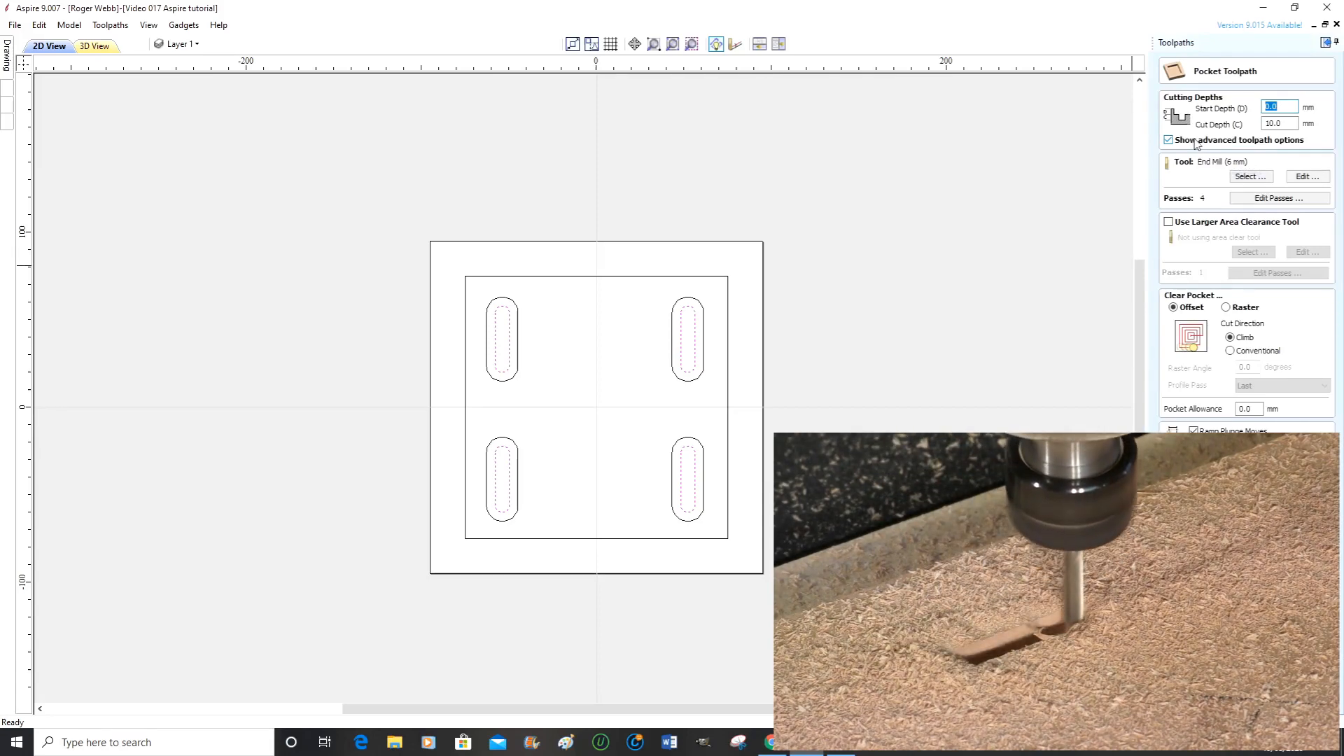
left_click(1256, 177)
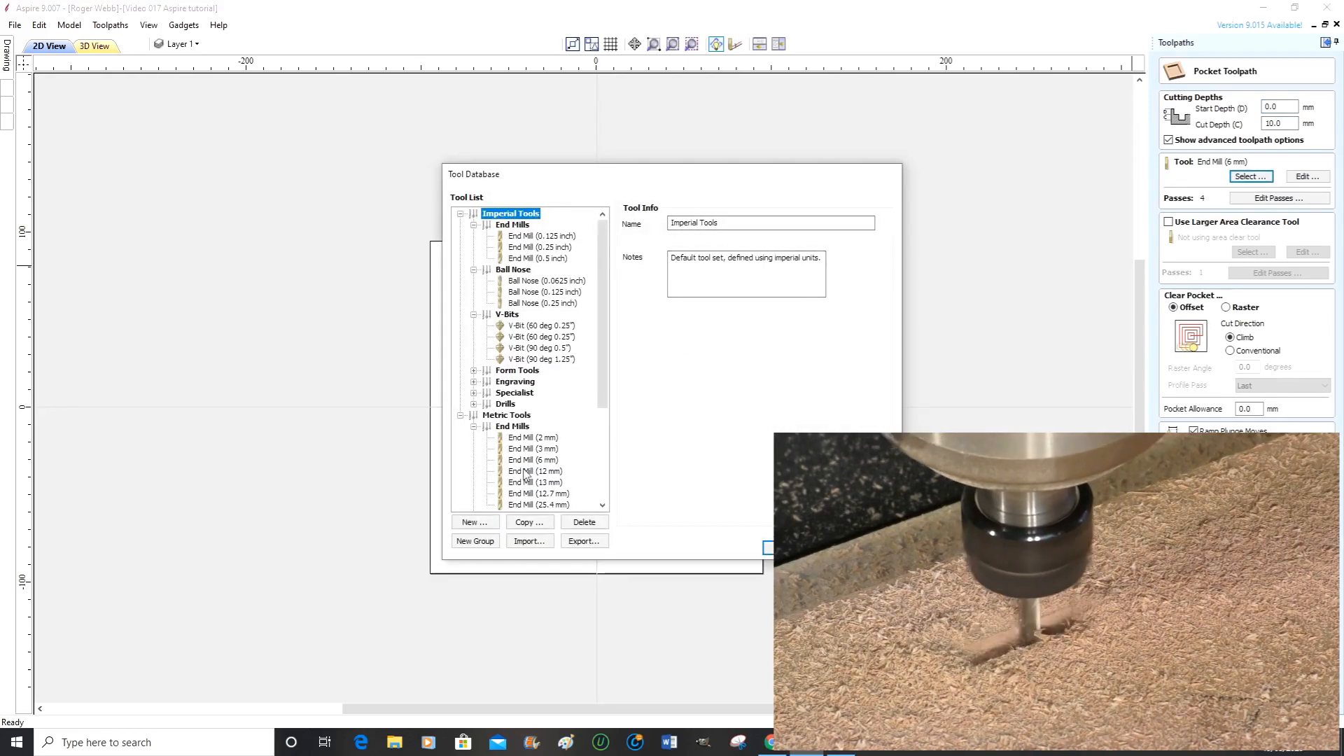
left_click(526, 460)
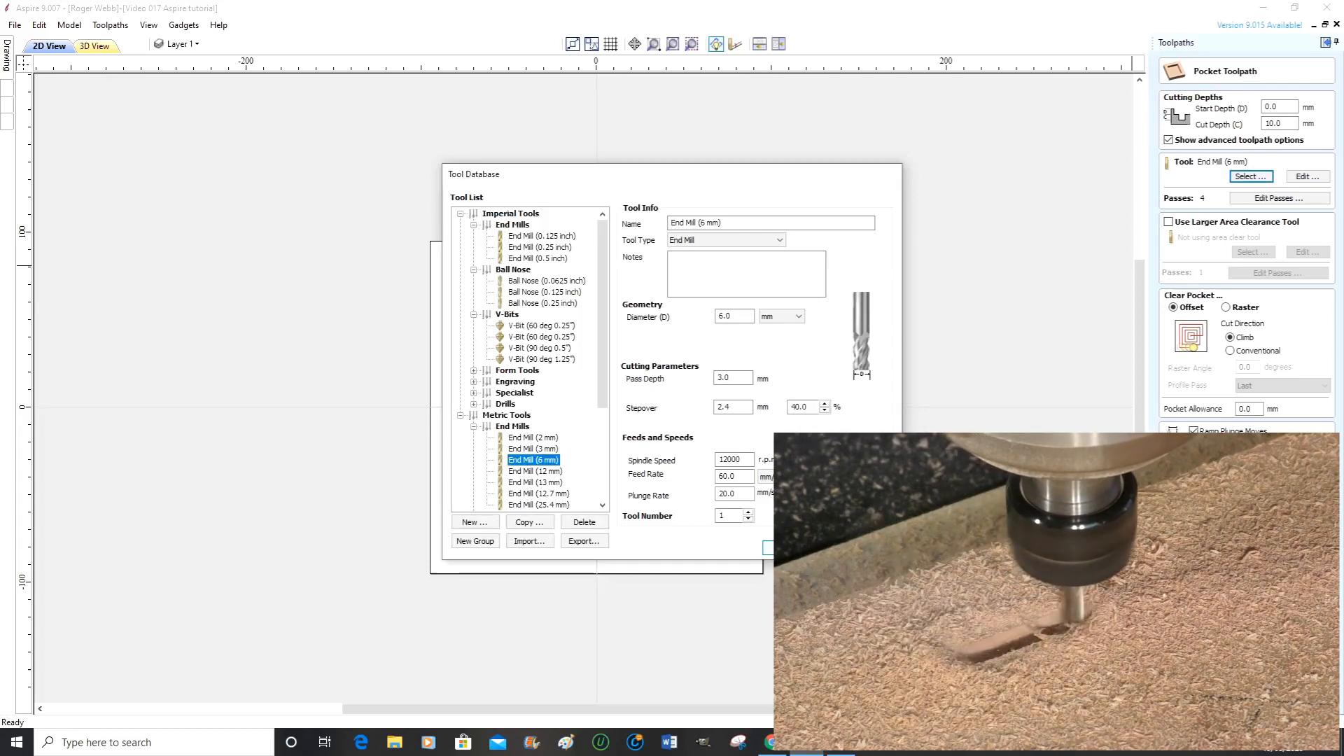
left_click(793, 547)
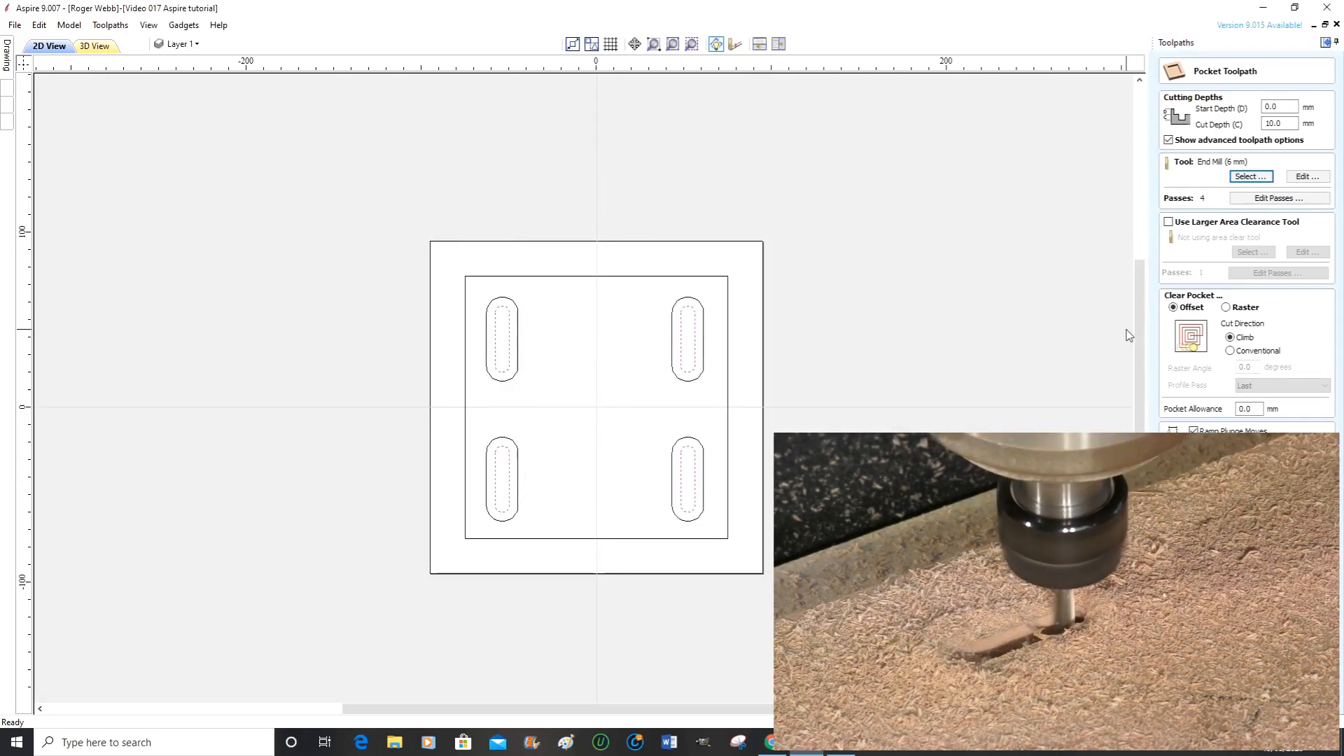
- Set the end mill to 2 mm pass depth, 20 mm/sec feed and 10 mm/sec plunge, and calculate the inner slots' pocket toolpath
left_click(1306, 176)
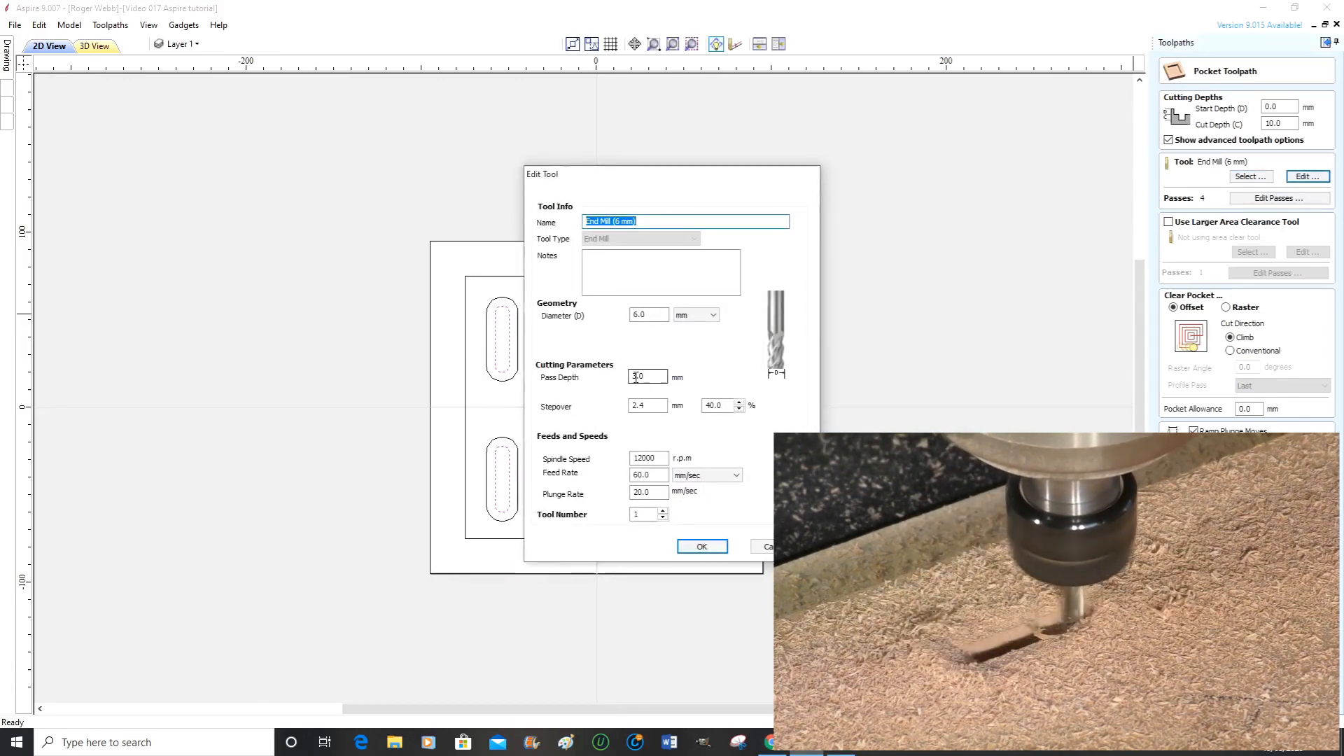
left_click(633, 376)
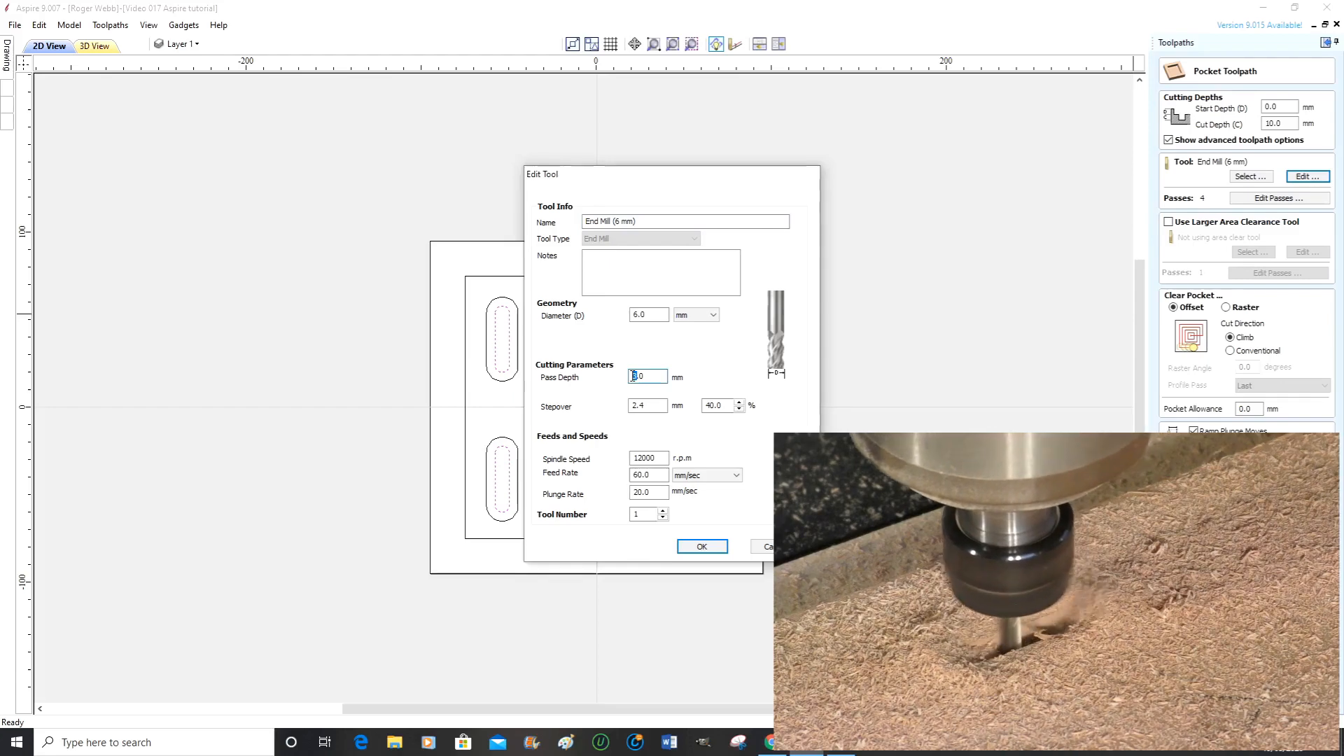
type("2")
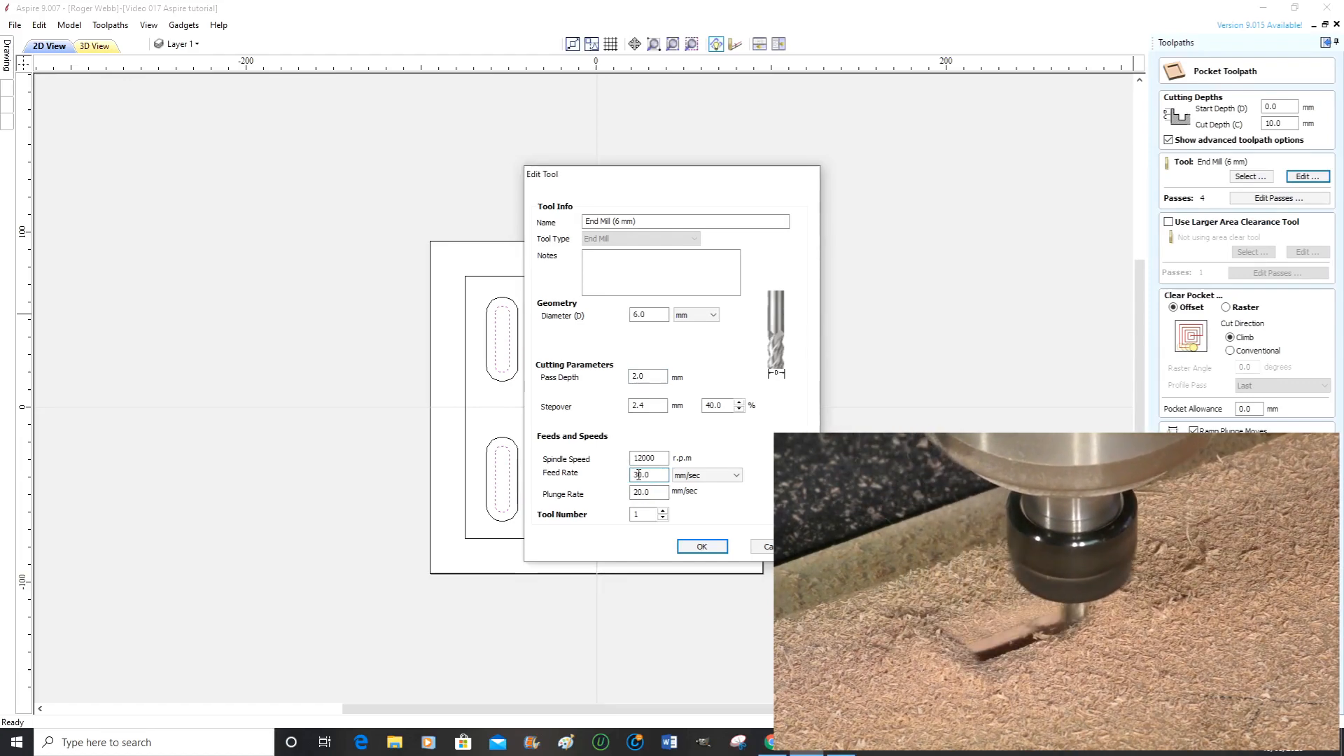
type("2")
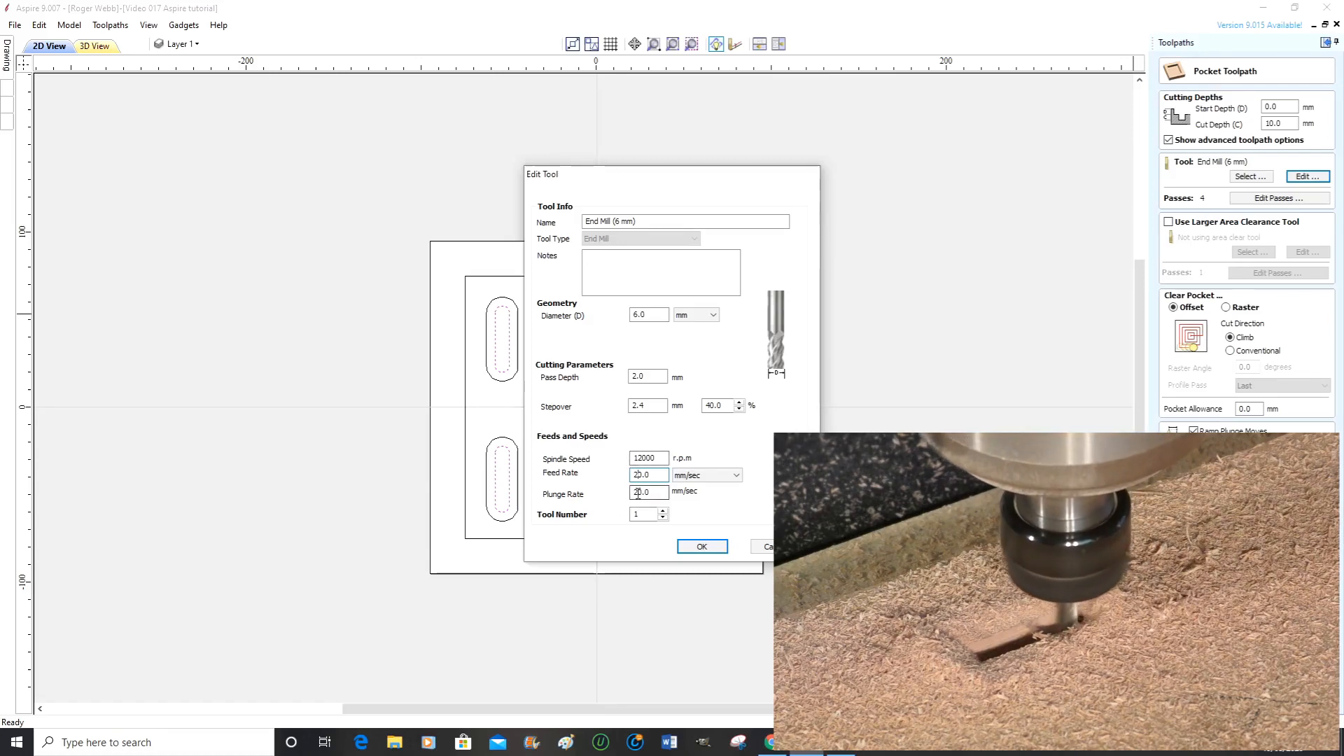
left_click_drag(638, 491, 632, 492)
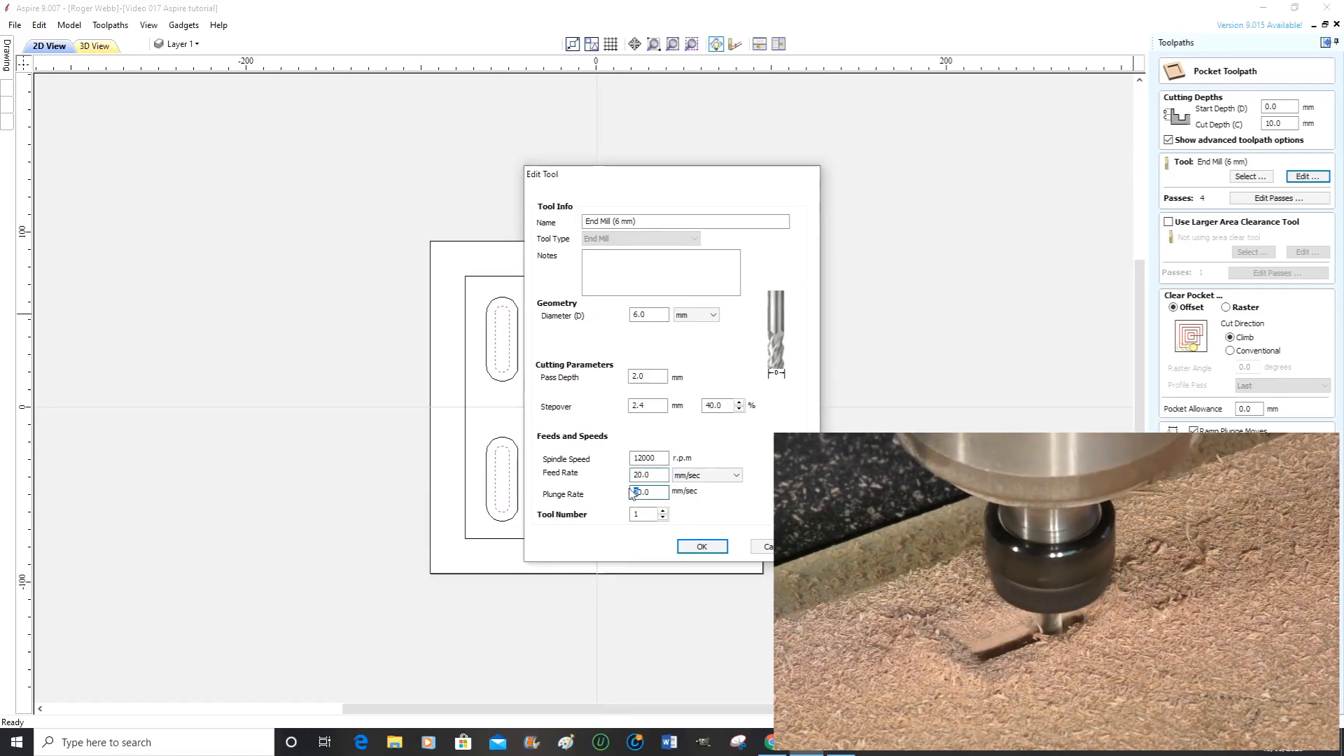
type("1")
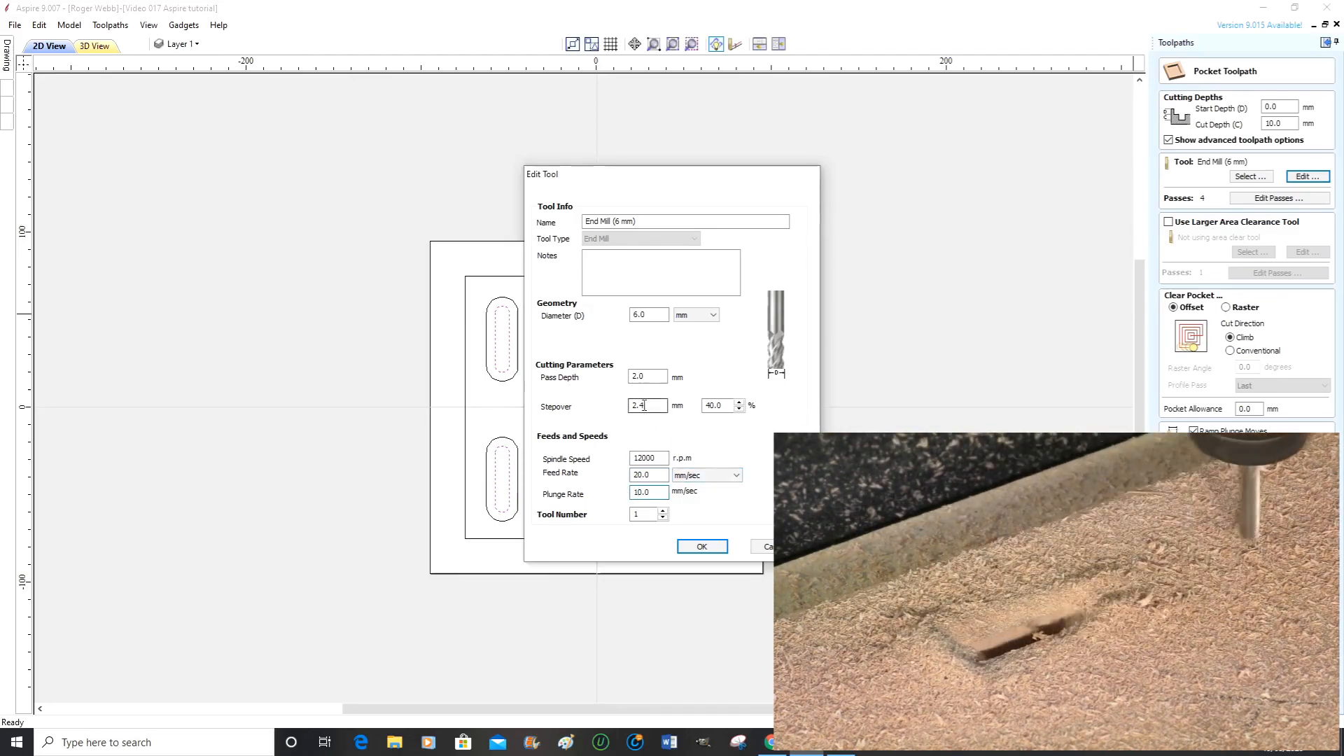
left_click(702, 546)
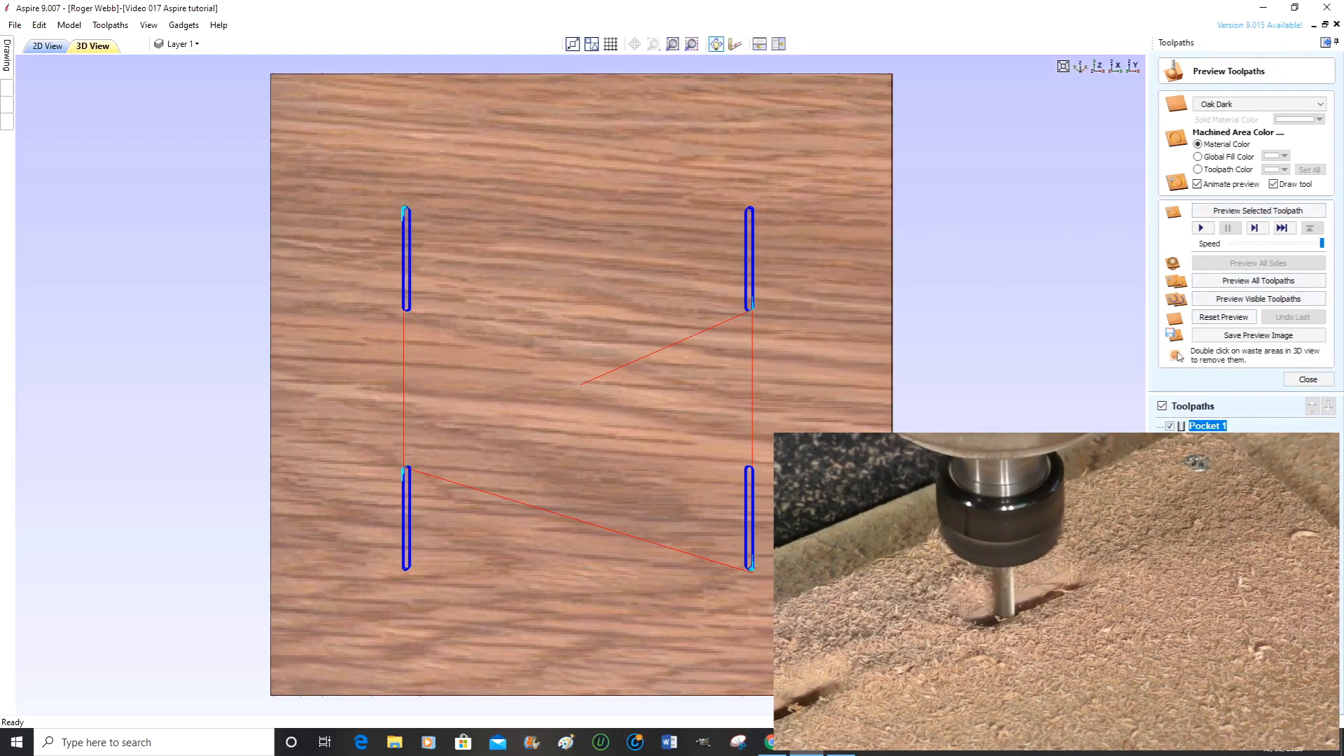
left_click(1307, 380)
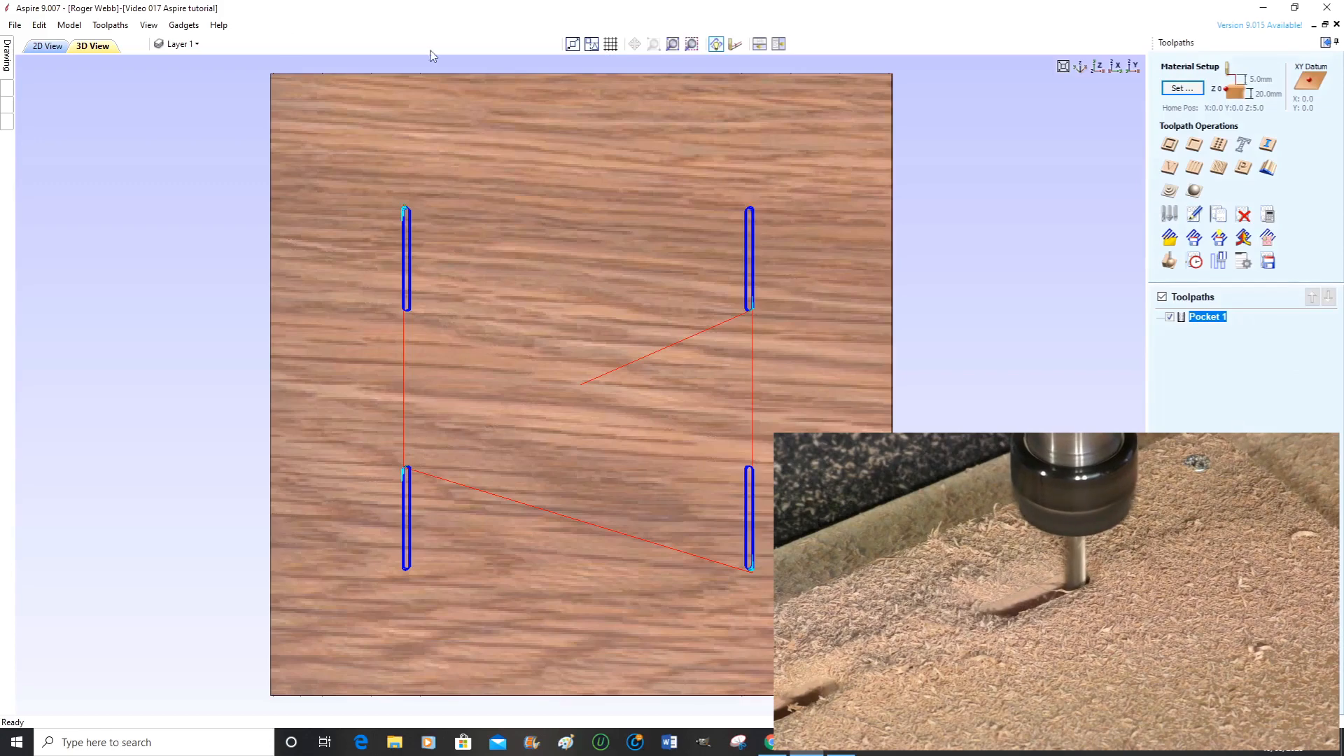
left_click(48, 45)
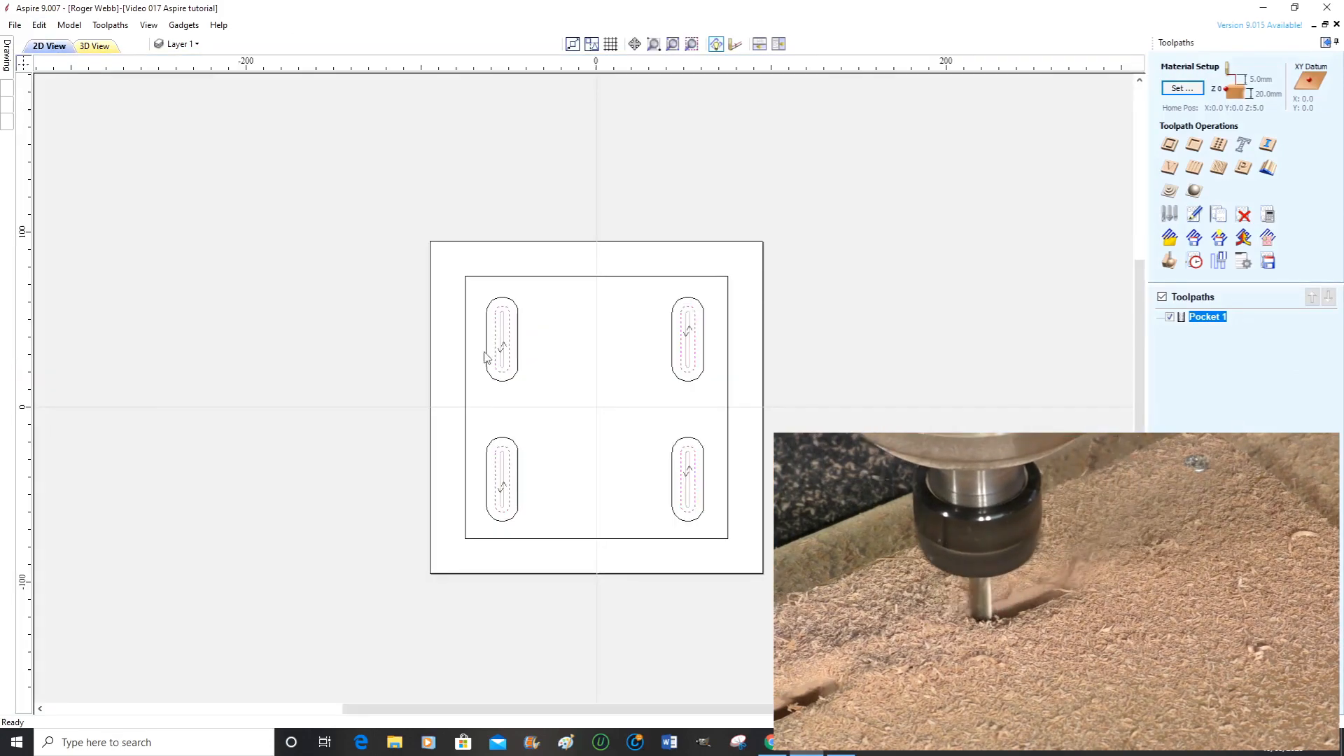
left_click(518, 341)
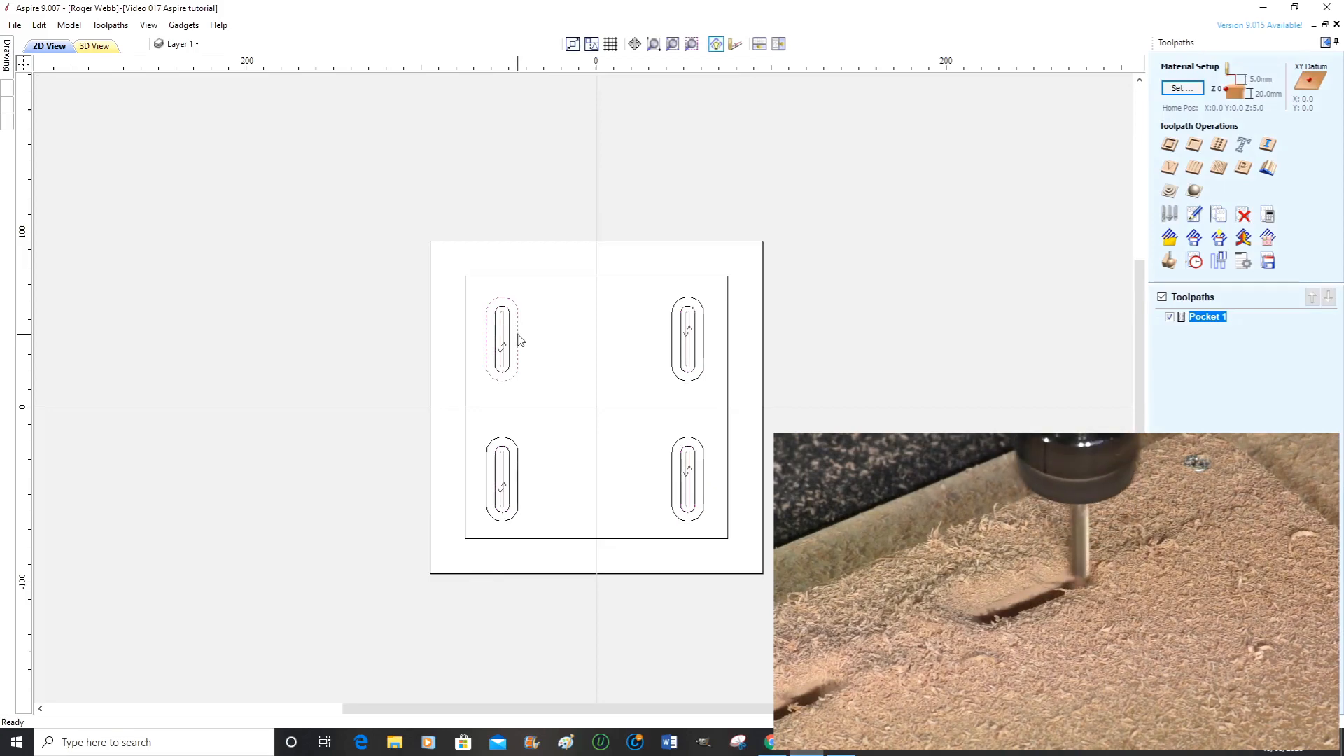
left_click(704, 342, "shift")
left_click(704, 481, "shift")
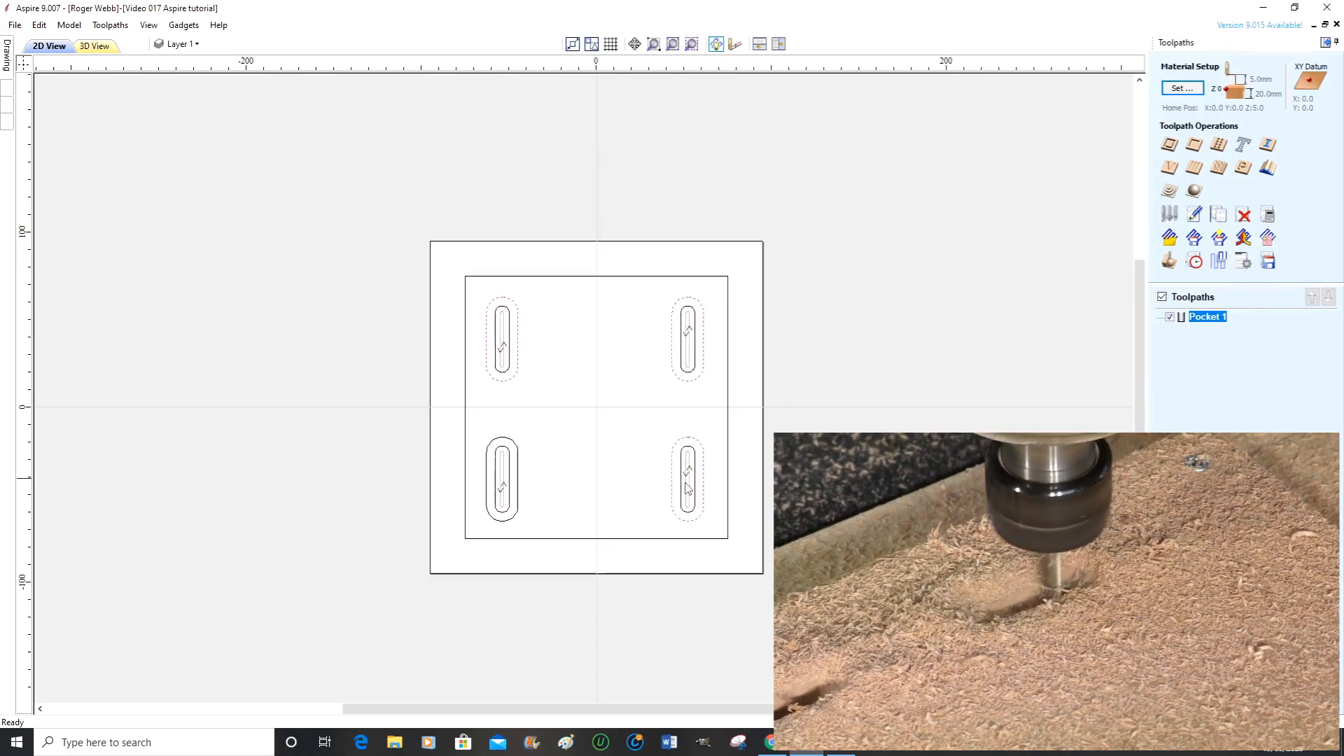
left_click(520, 491, "shift")
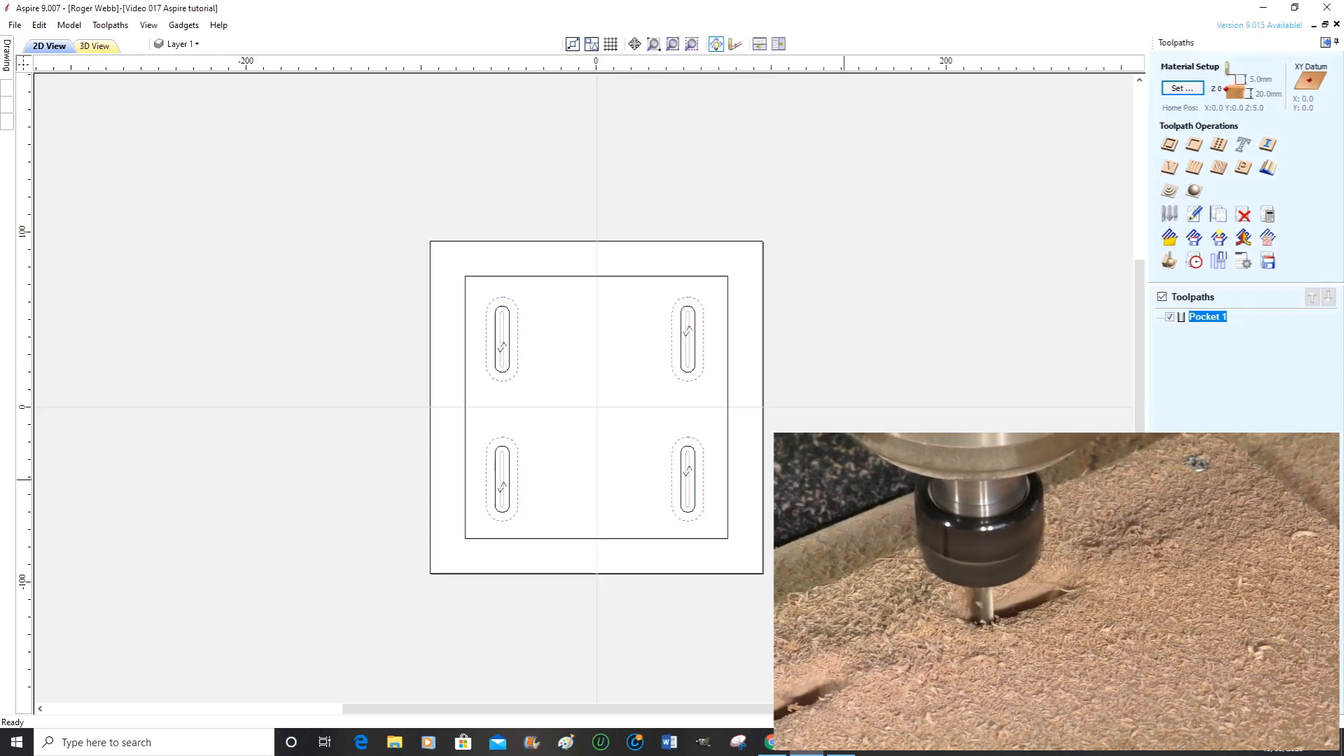
left_click(1194, 143)
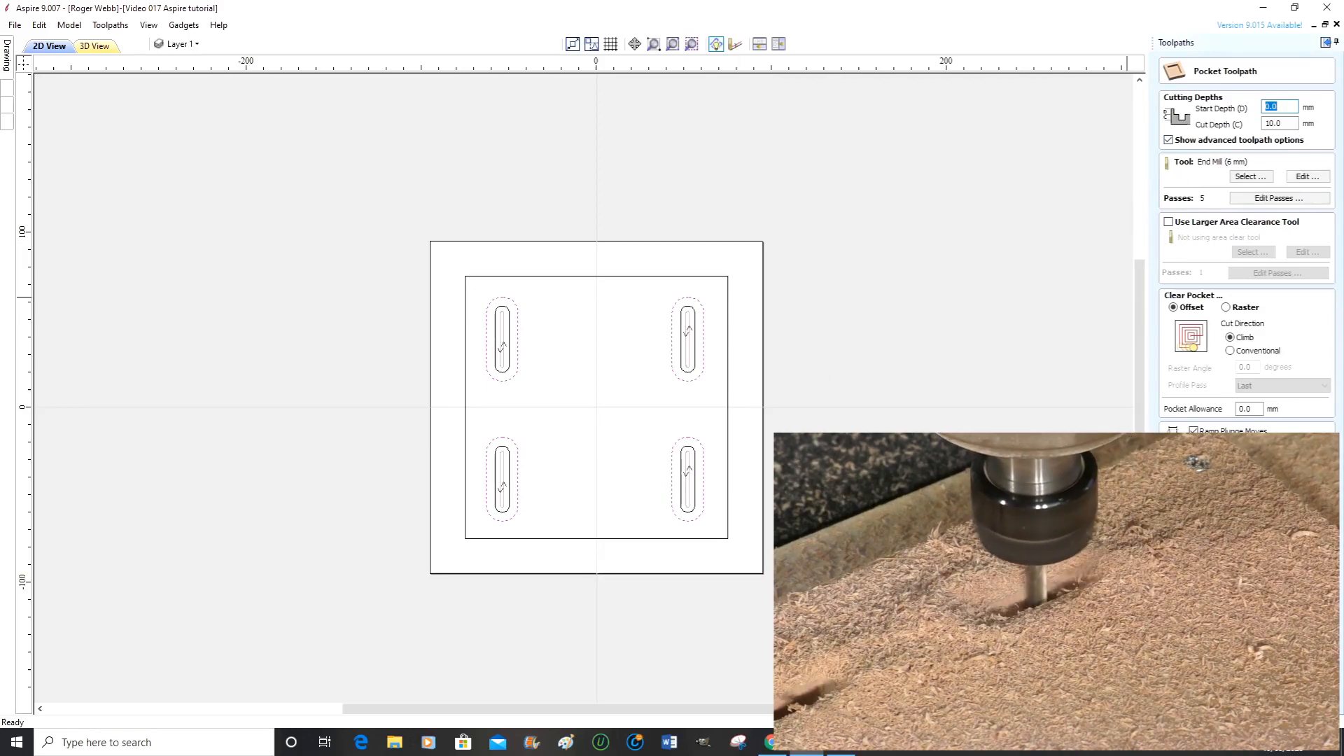
left_click(1288, 617)
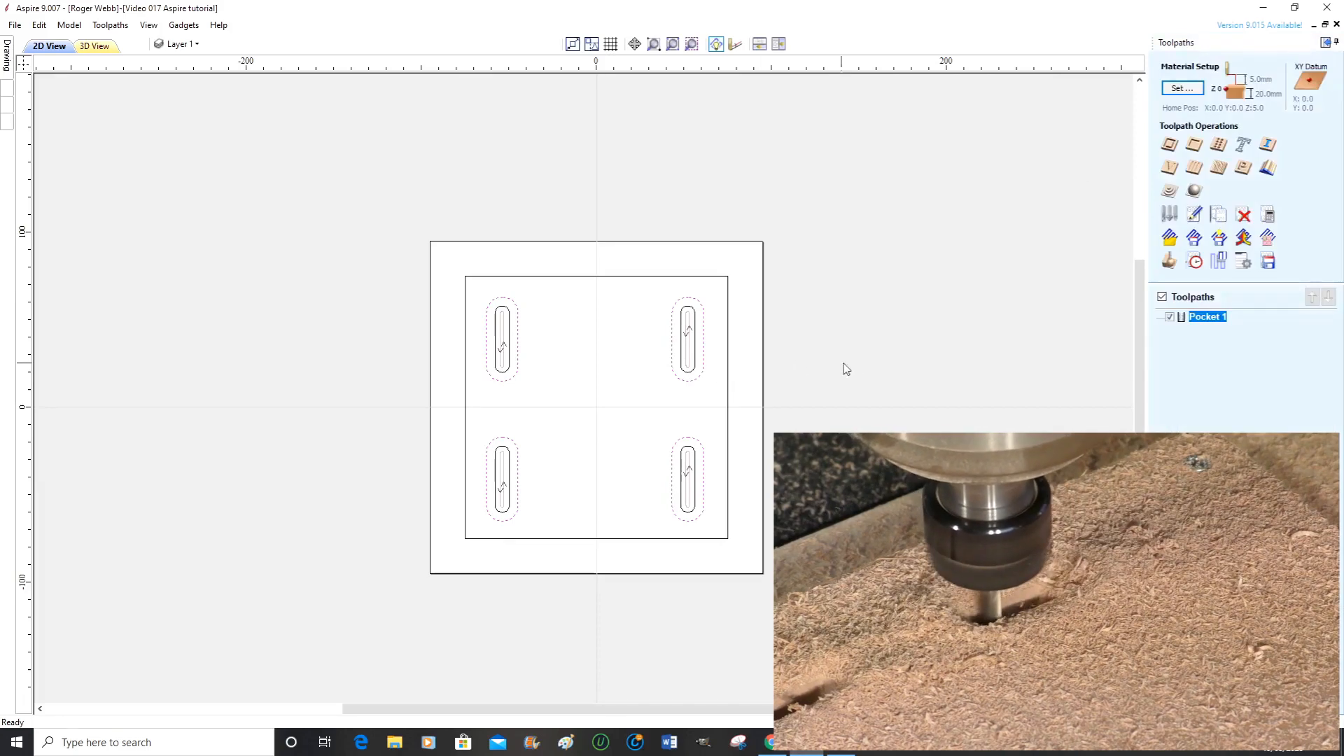
- Edit the Pocket 1 toolpath on the four inner slot outlines, set its cut depth to 19 mm and recalculate it
left_click(821, 349)
left_click(696, 348)
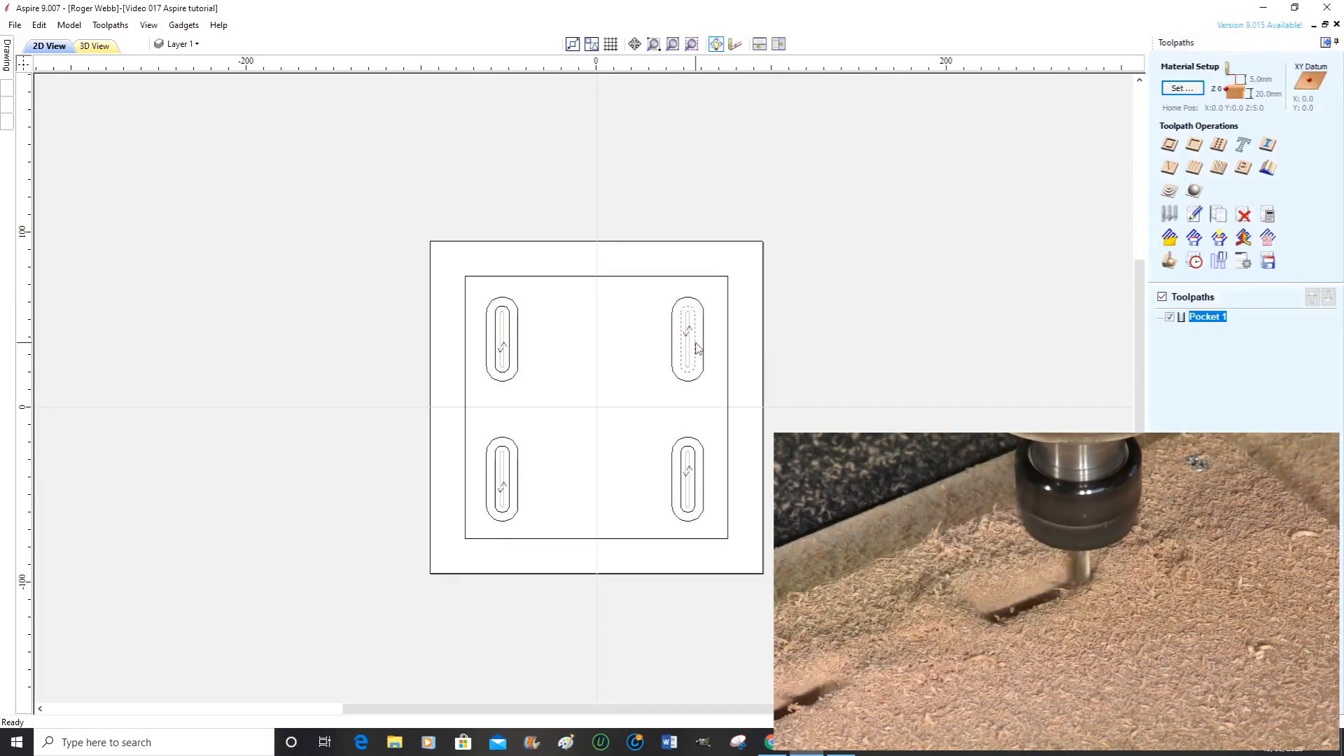
left_click(510, 335, "shift")
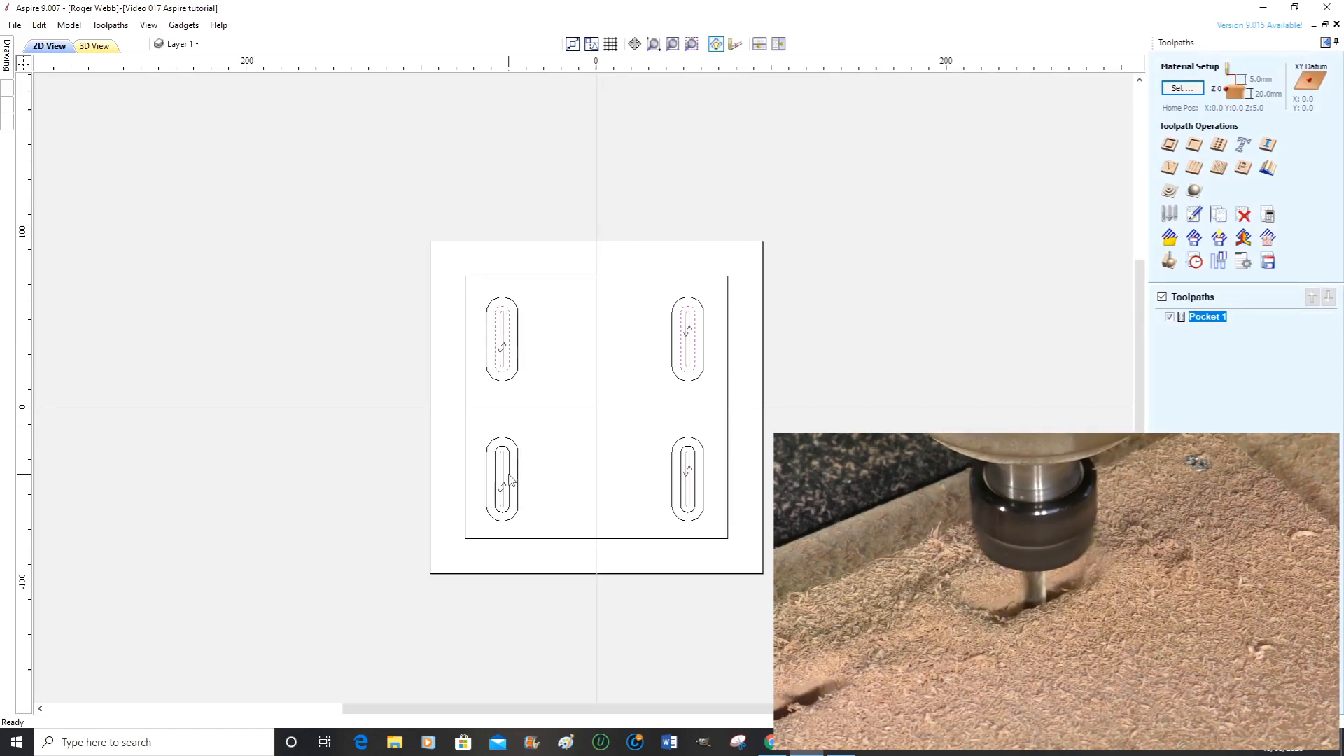
left_click(512, 479, "shift")
left_click(704, 484, "shift")
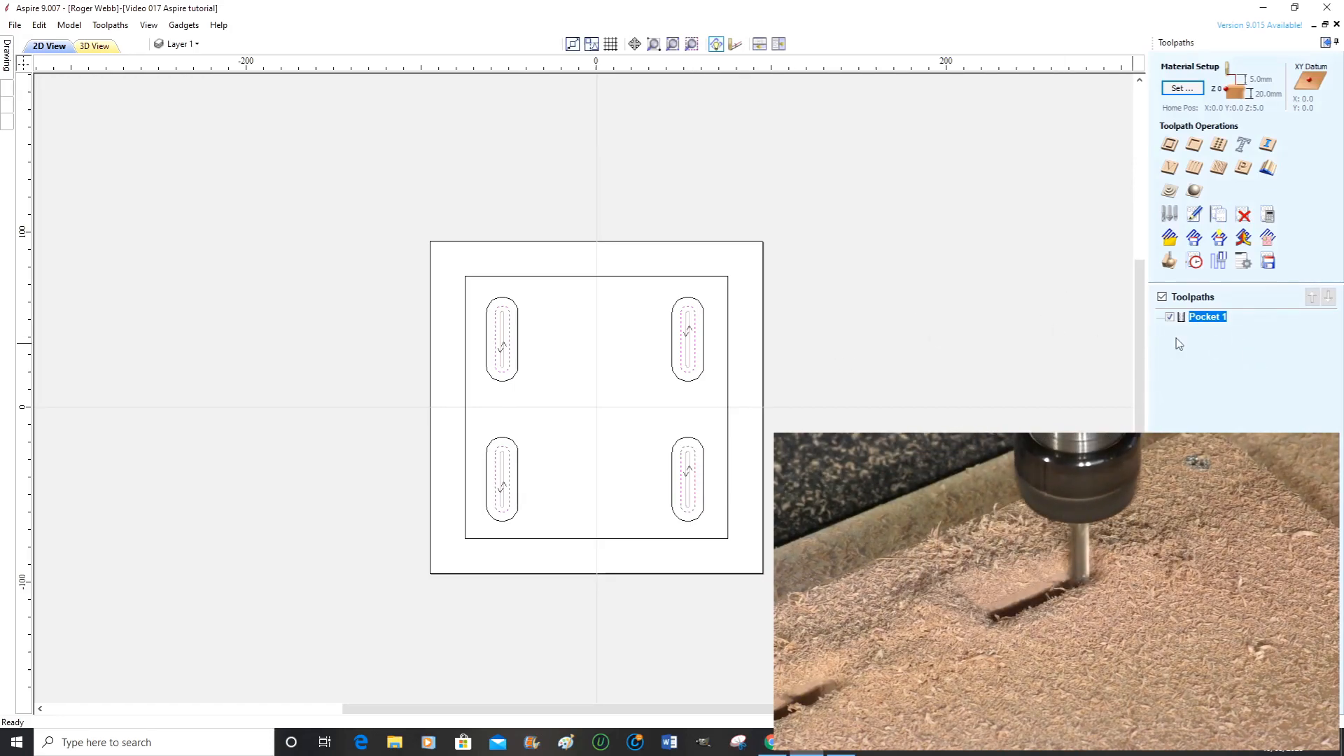
double_click(1205, 317)
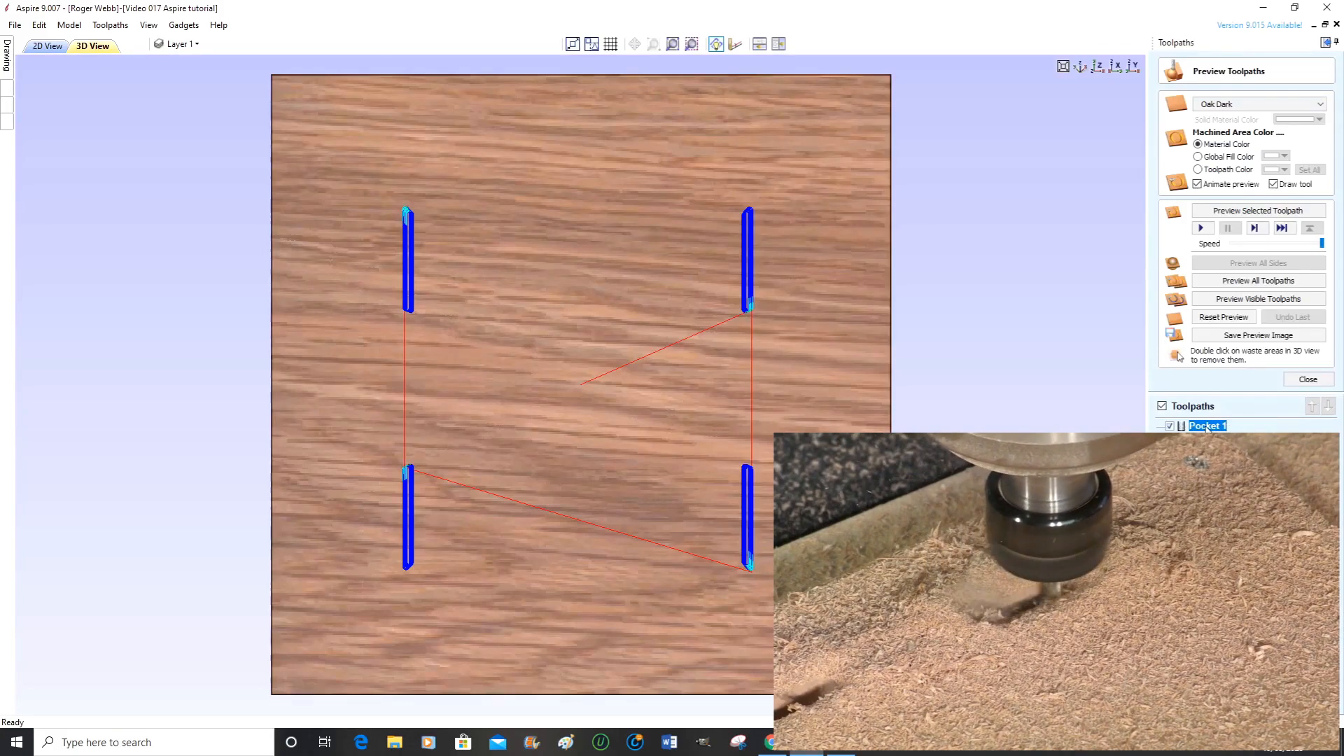
left_click(1307, 378)
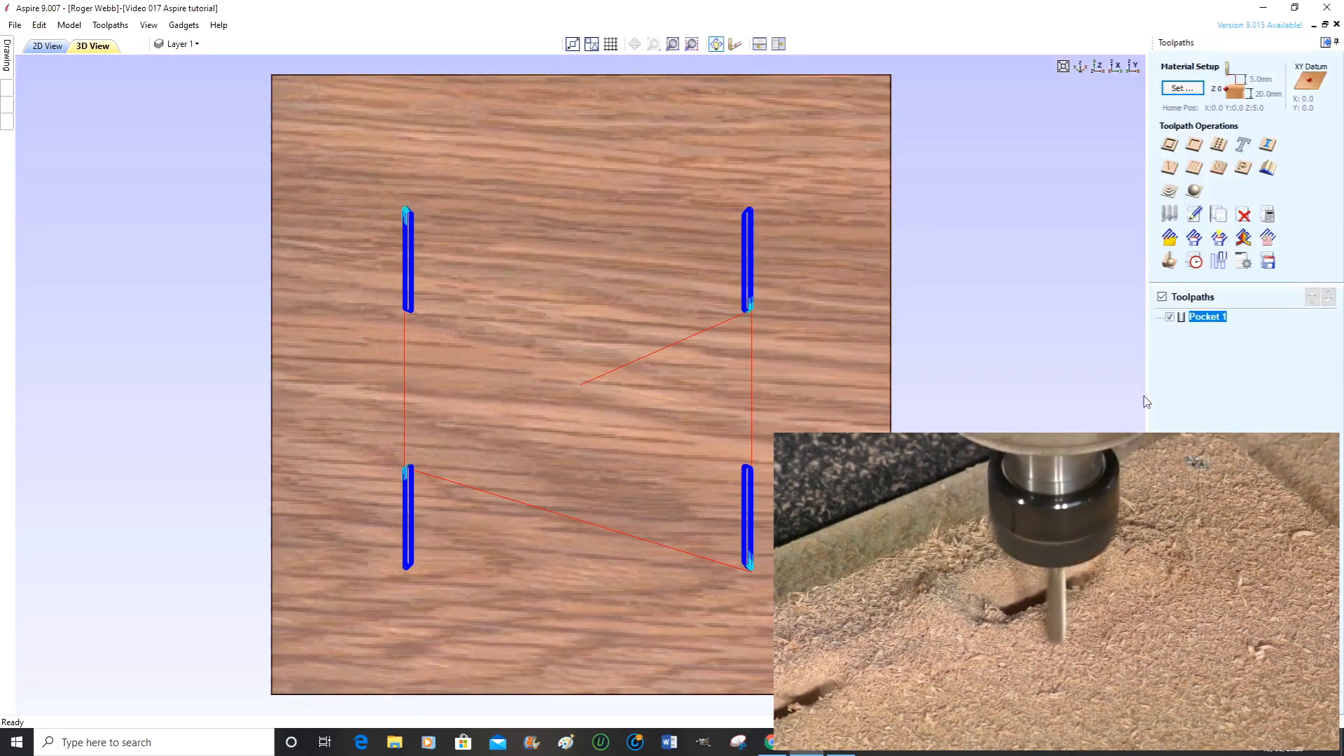
- Start a new Pocket toolpath on the four outer slot outlines and set its cut depth to 10 mm
left_click(47, 46)
left_click(517, 331)
left_click(704, 335, "shift")
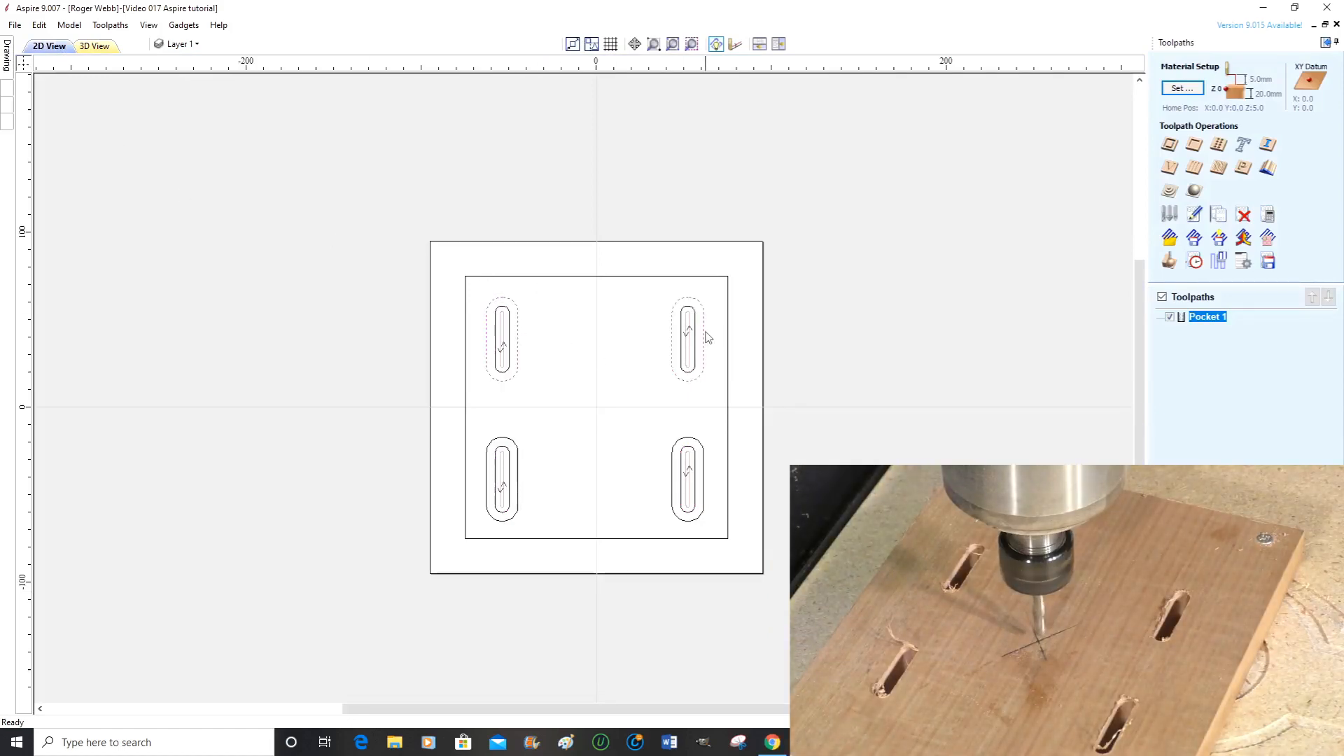
left_click(517, 471, "shift")
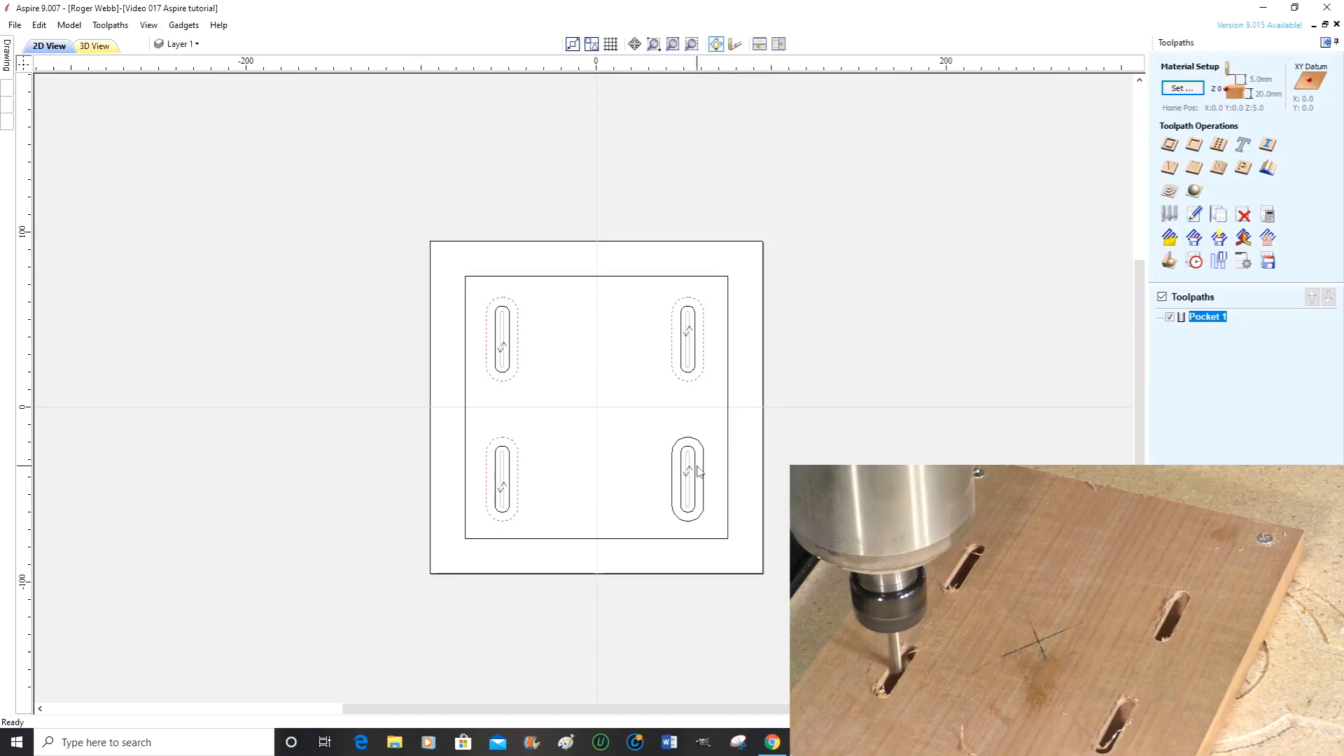
left_click(704, 468, "shift")
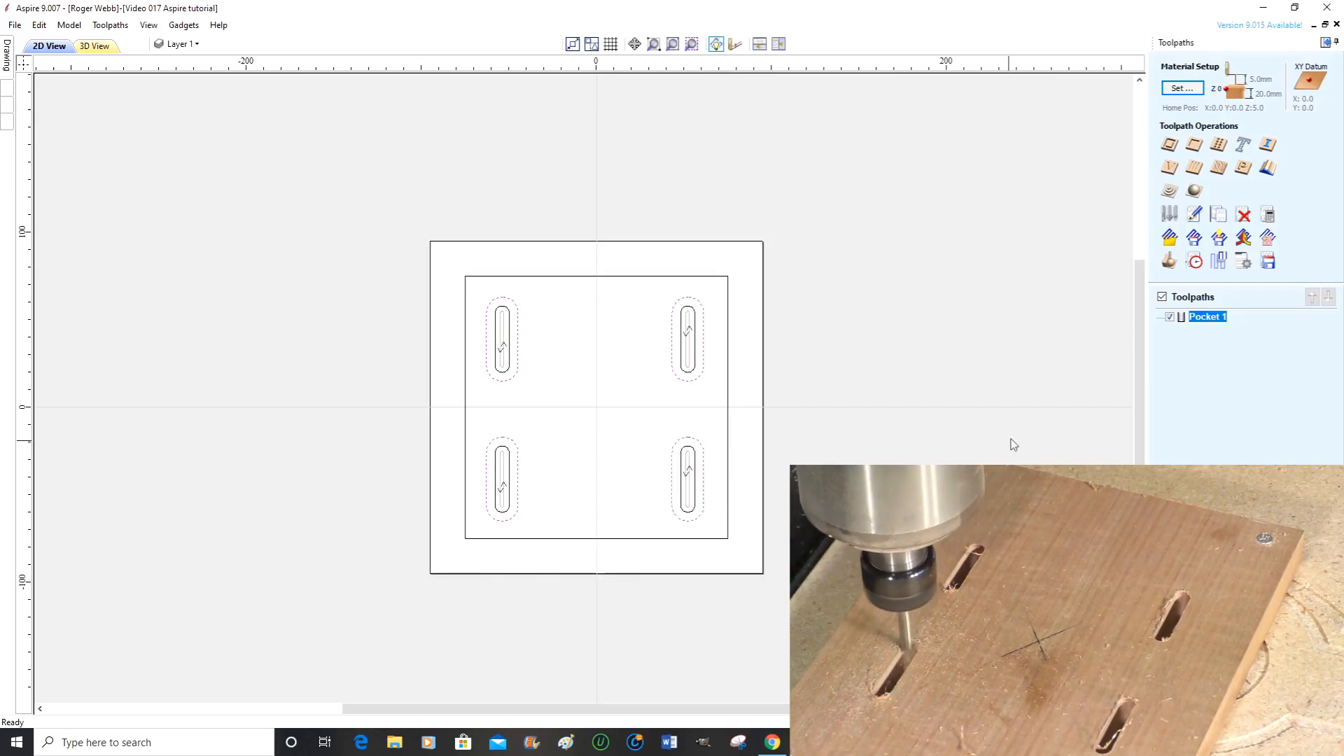
left_click(1194, 144)
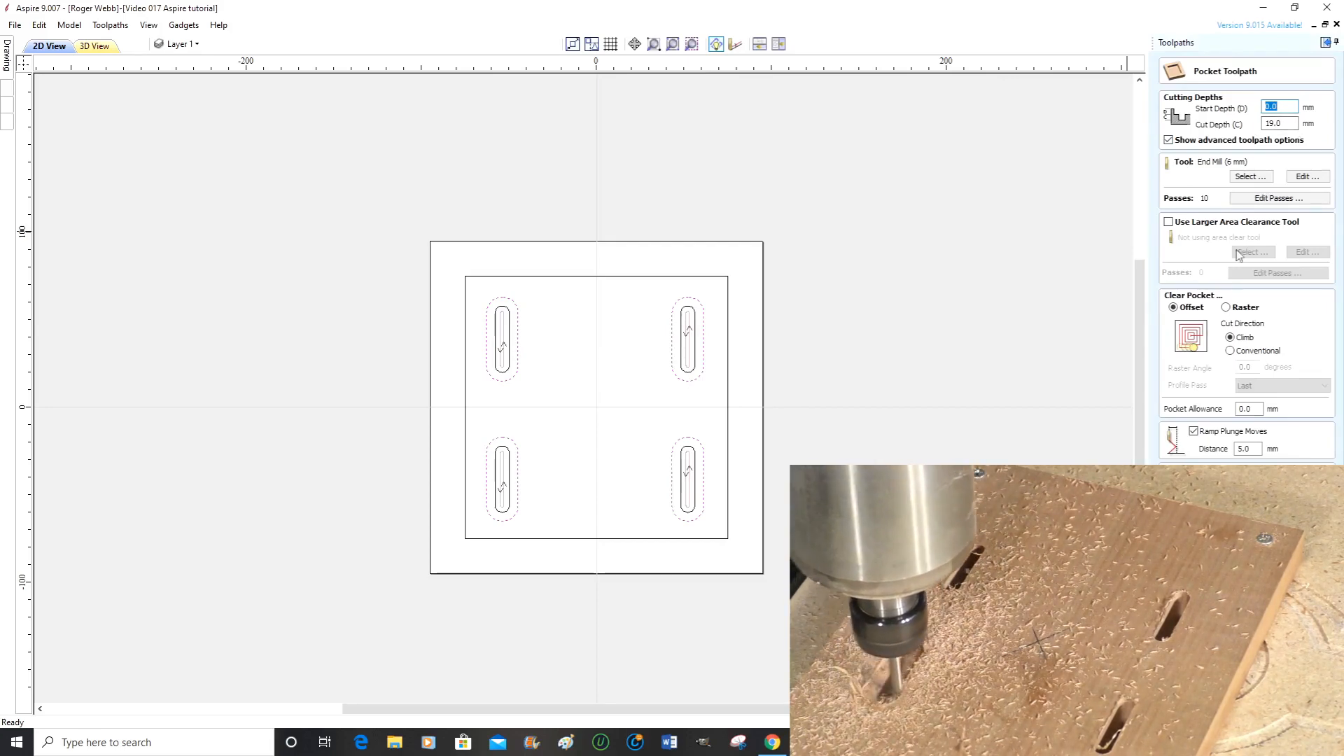
left_click(1270, 124)
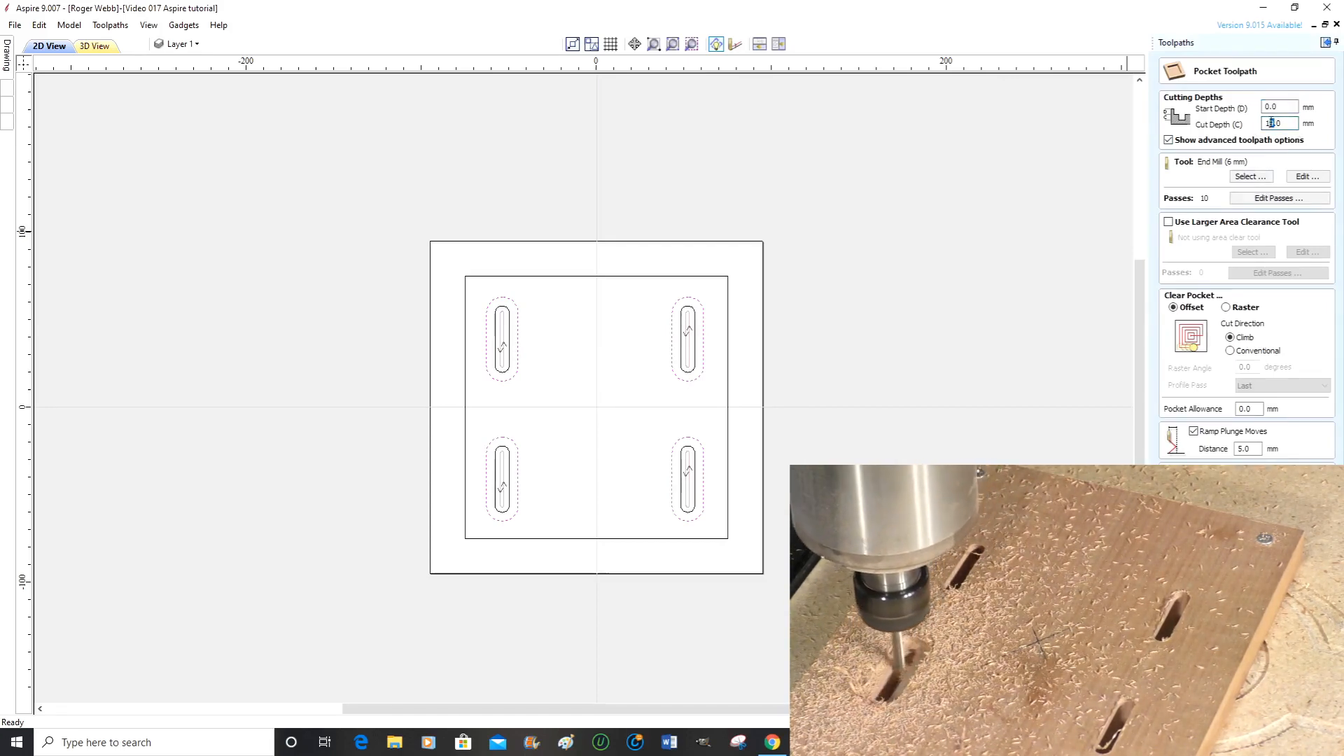
type("0")
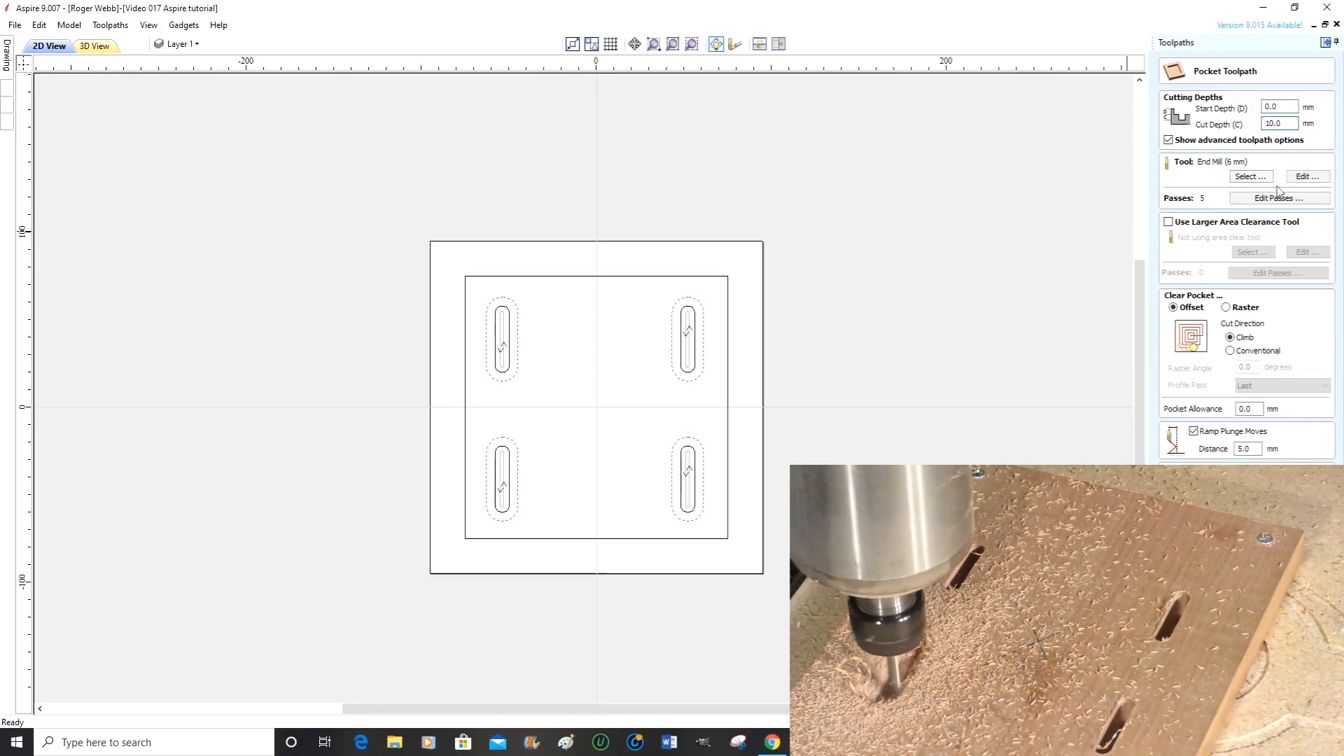
- Check the end mill's settings and calculate the pocket toolpath for the outer slot outlines
left_click(1306, 177)
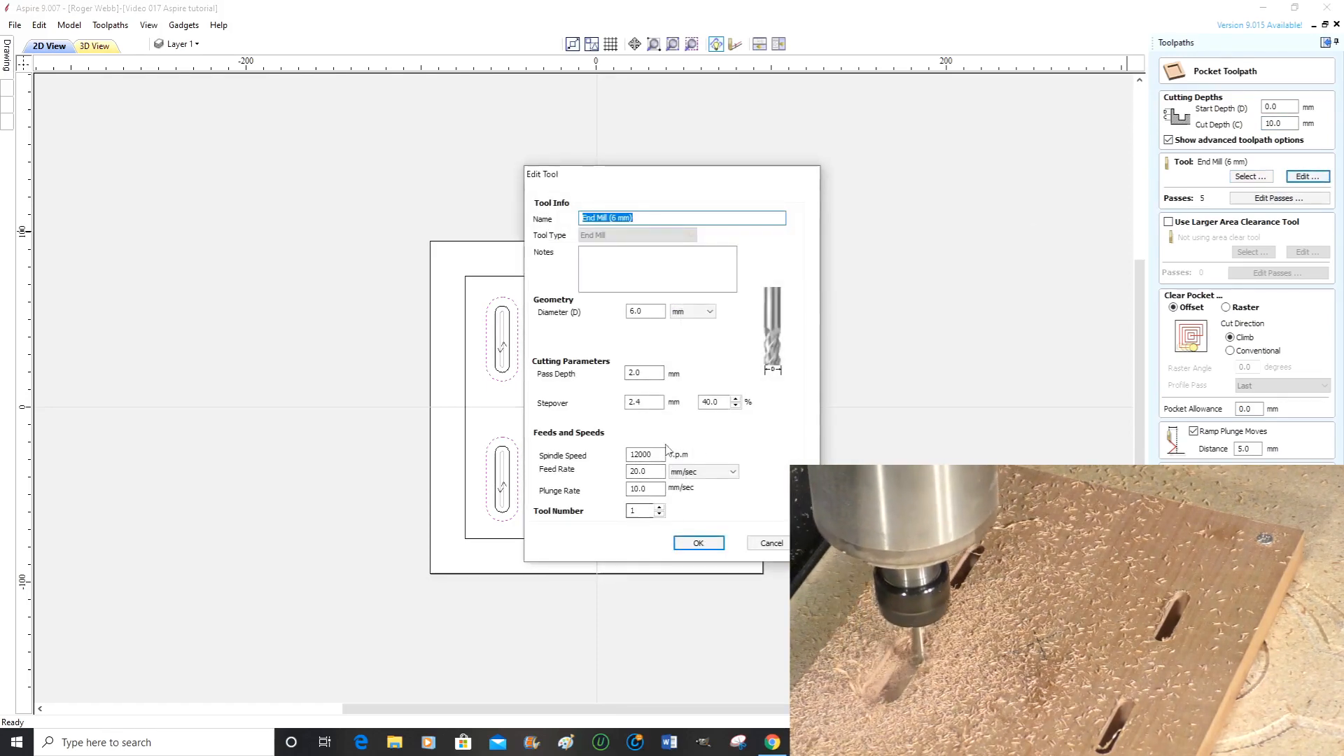
left_click(702, 545)
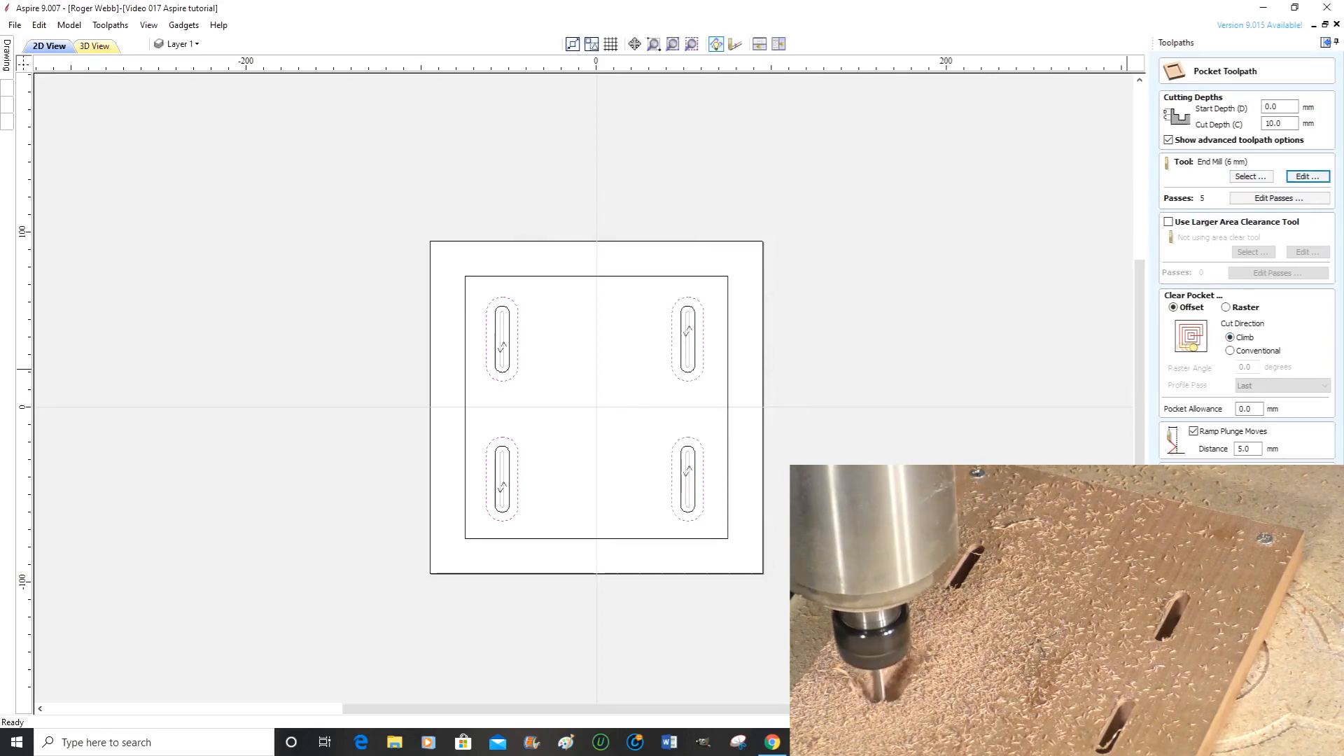
left_click(1231, 594)
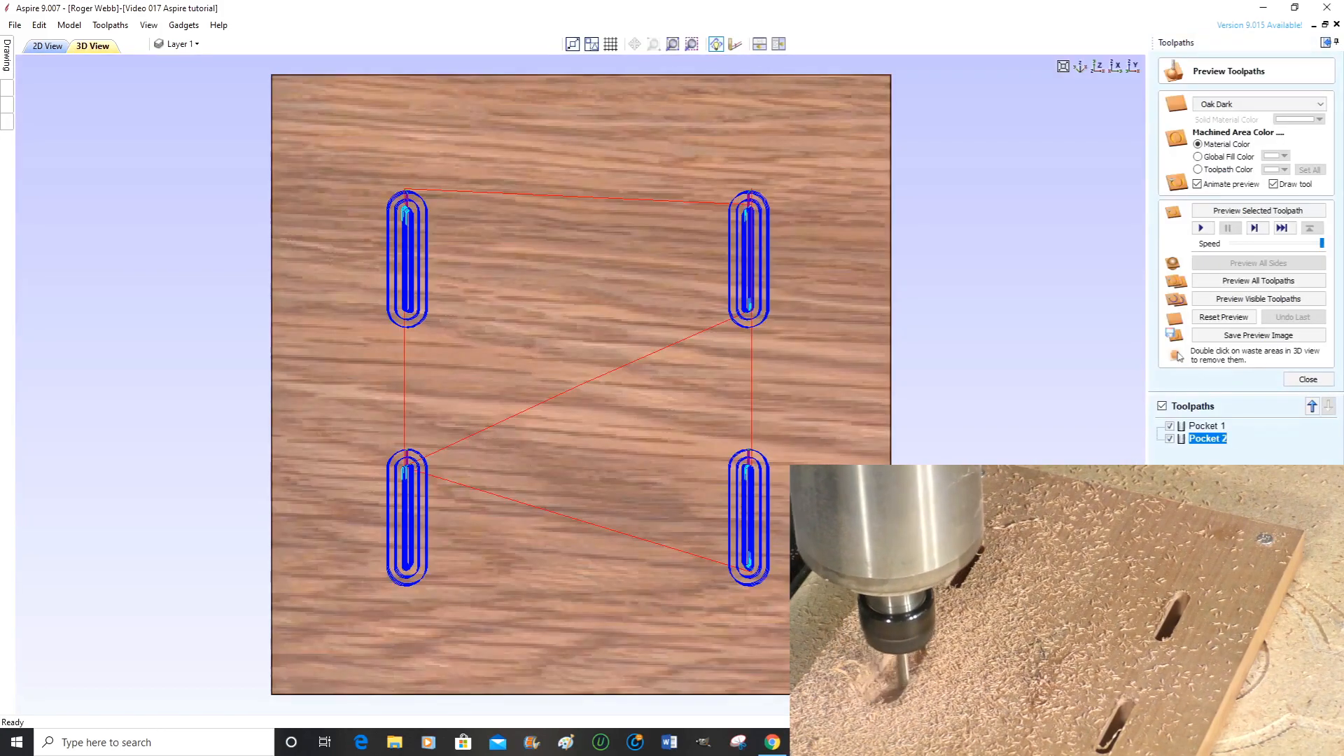
left_click(1308, 379)
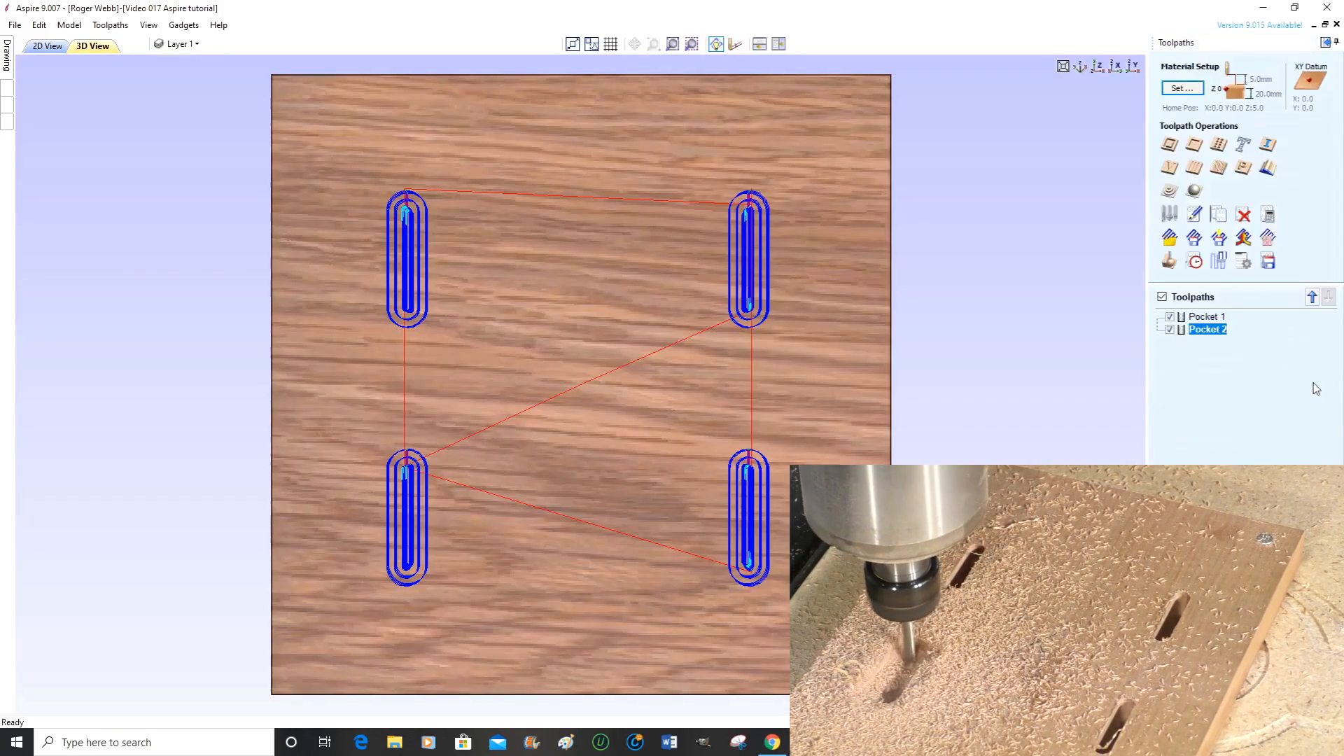
- Start a 2D Profile toolpath on the 150 mm square
left_click(46, 47)
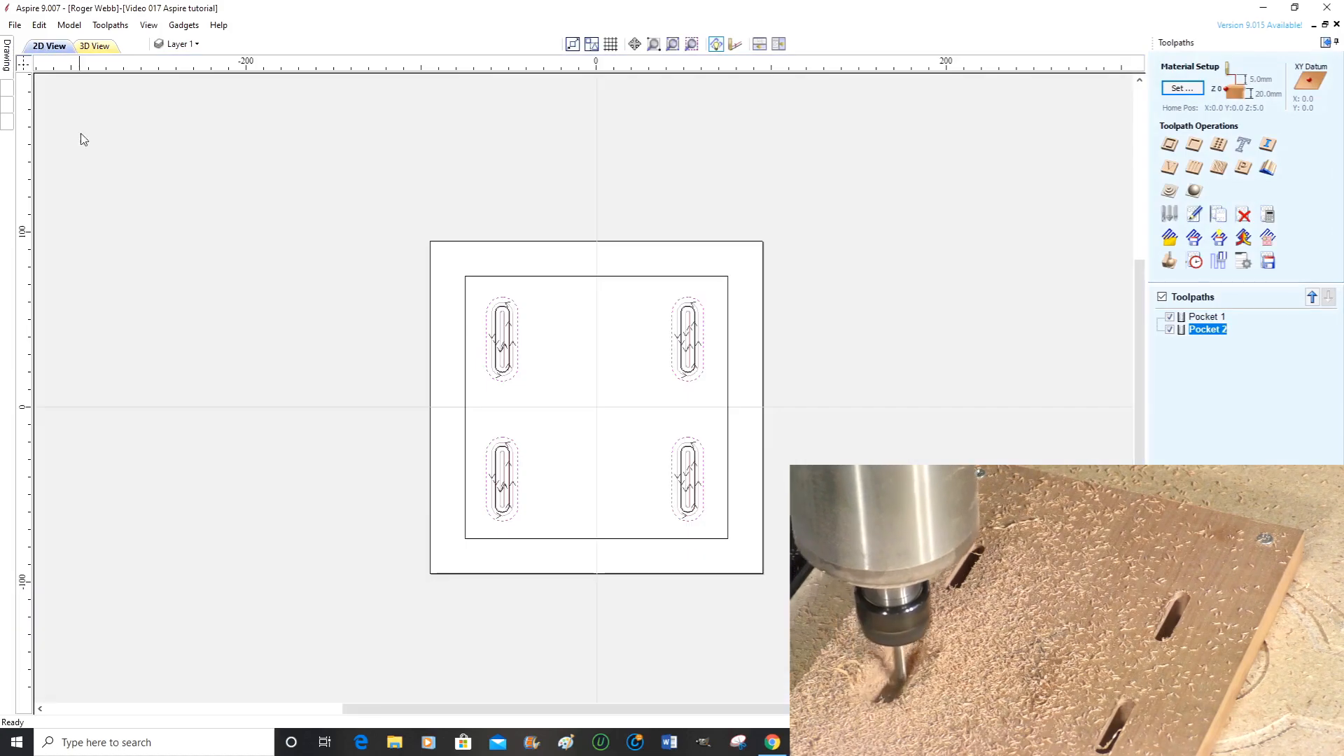
left_click(462, 349)
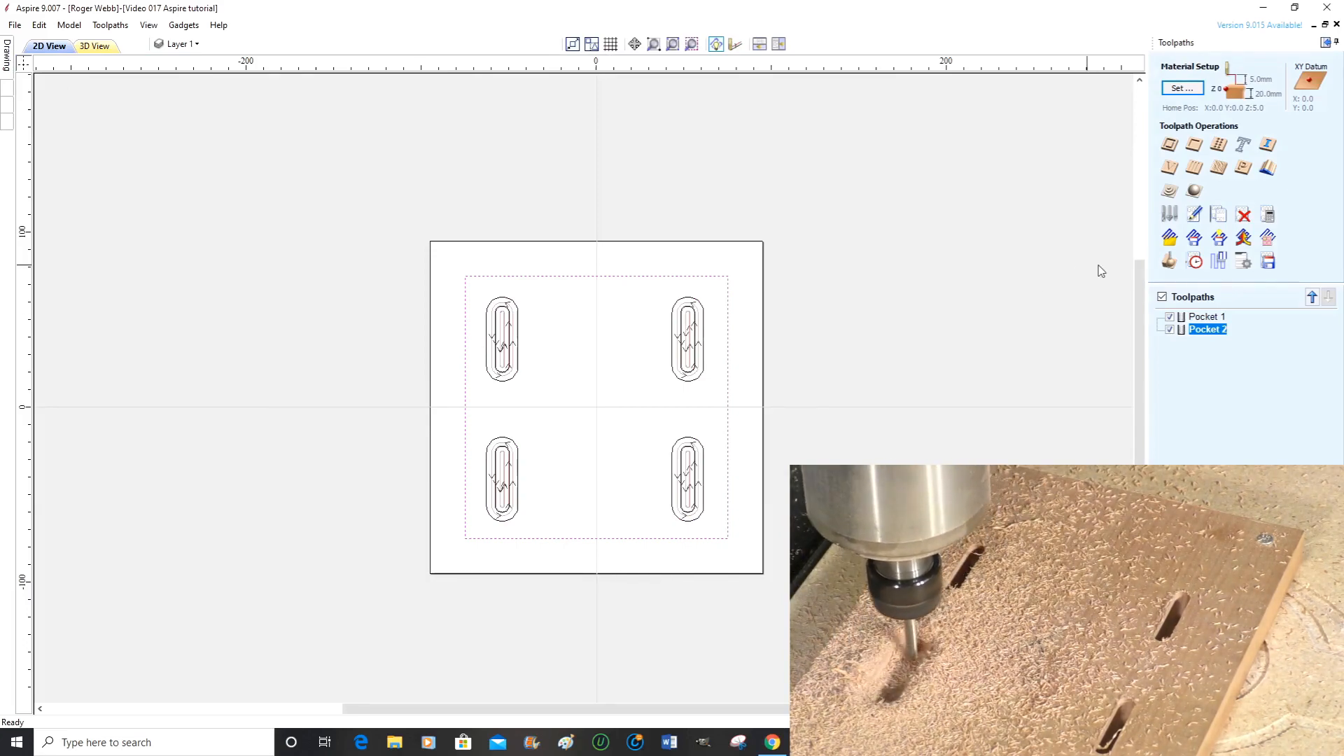
left_click(1170, 145)
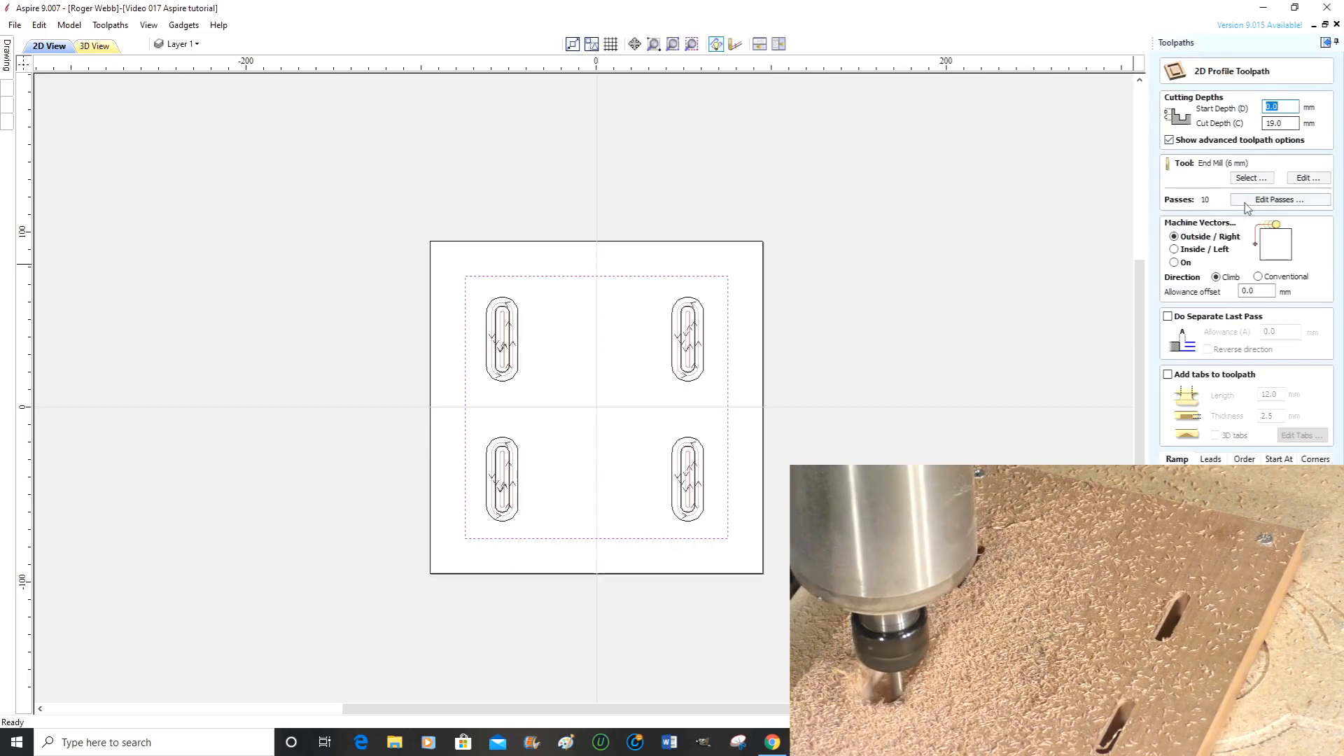
- Set the 6 mm end mill's feed rate to 20 mm/sec and its plunge rate to 10 mm/sec for the profile toolpath
left_click(1307, 178)
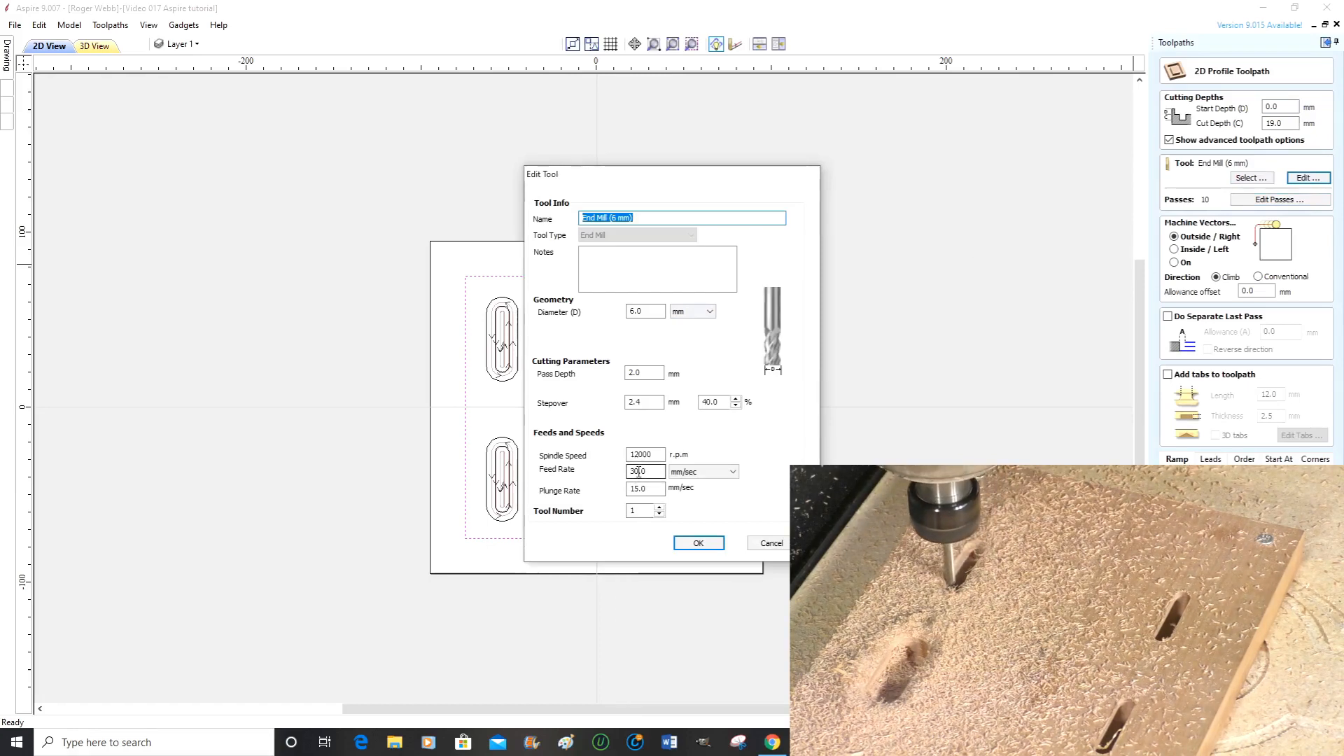
left_click(631, 472)
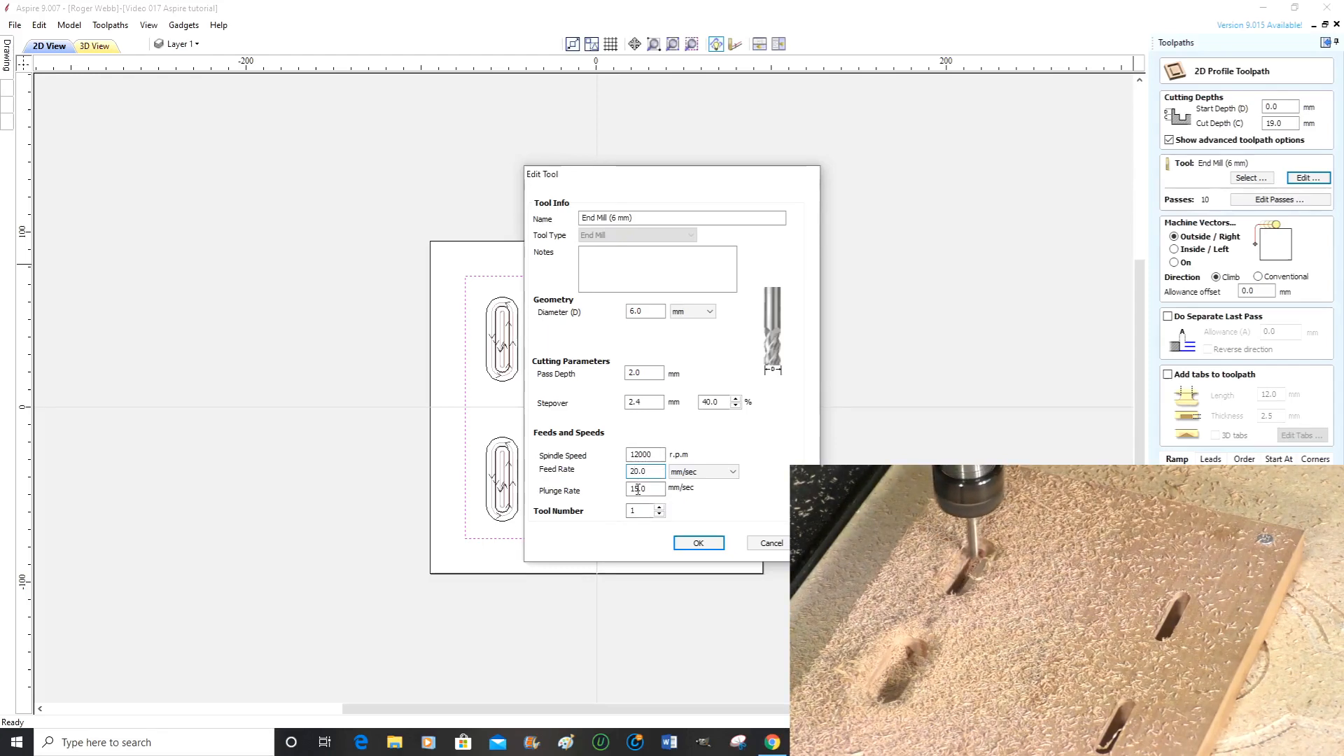
left_click(636, 488)
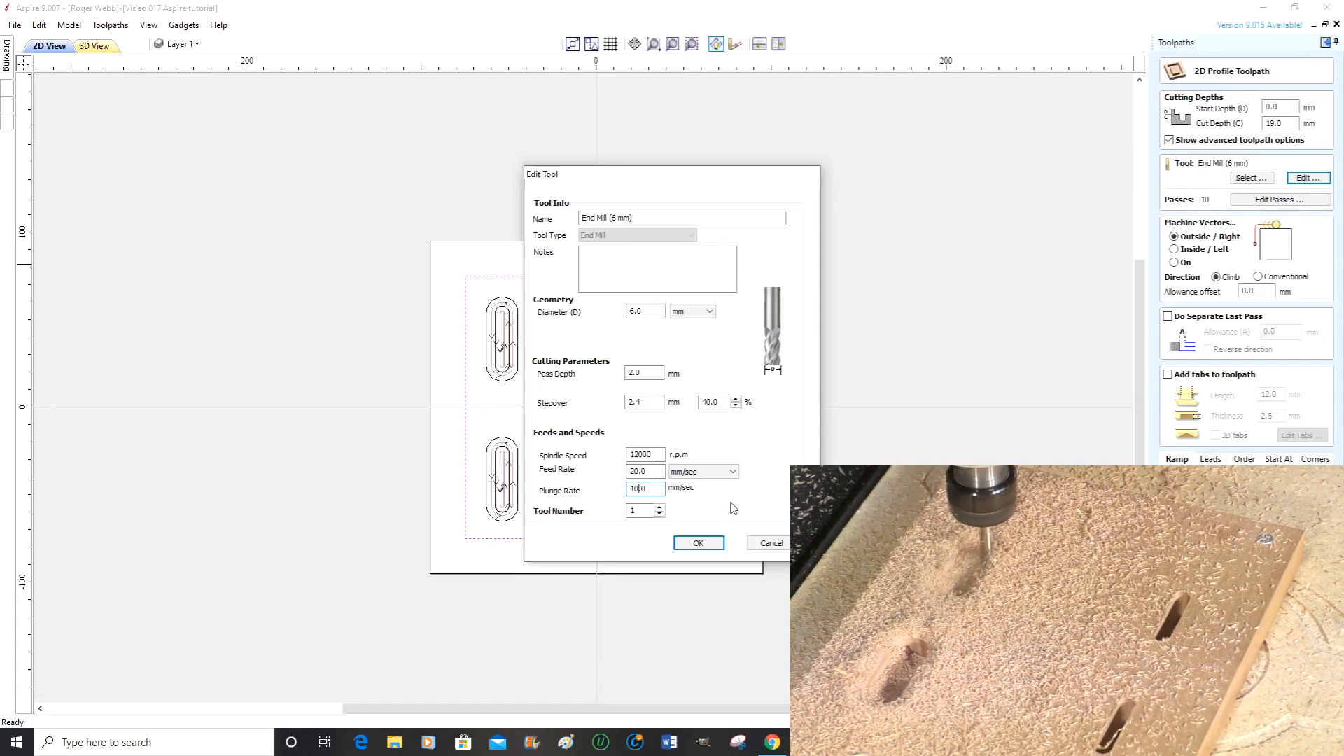
left_click(699, 543)
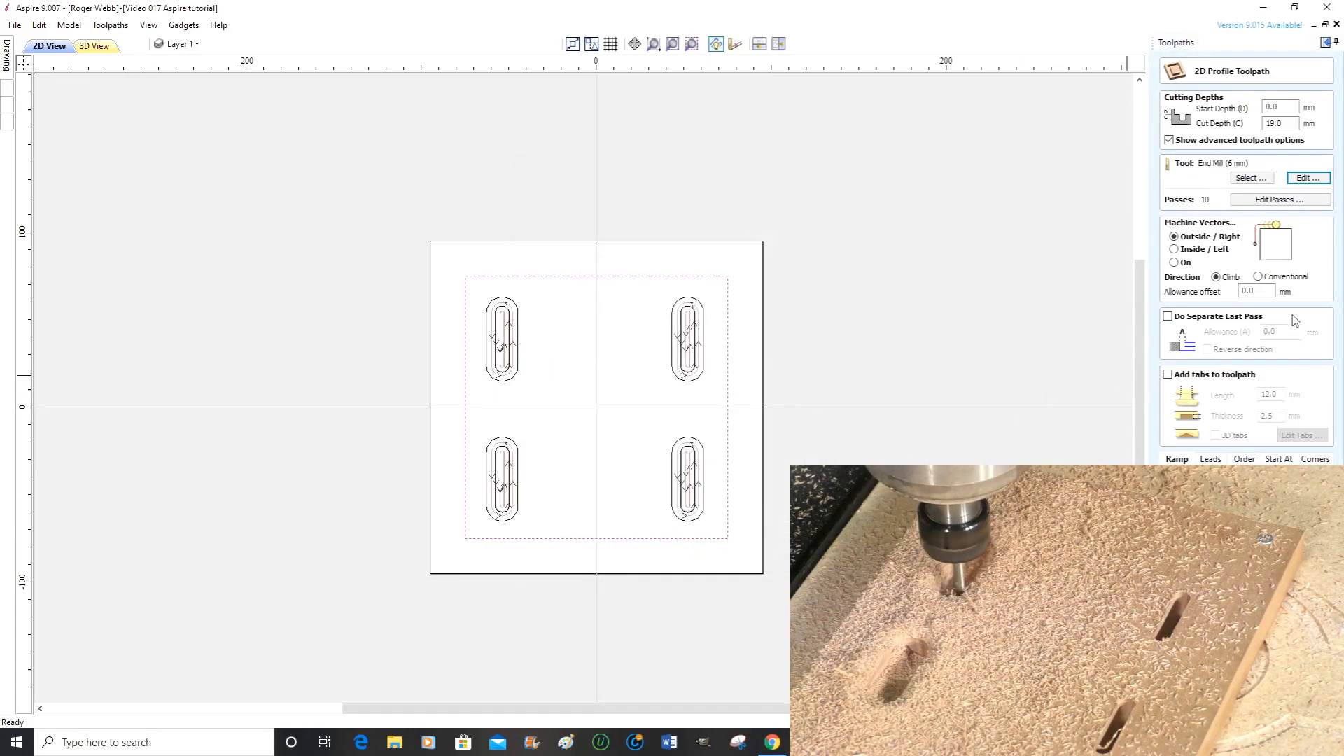
left_click(1305, 177)
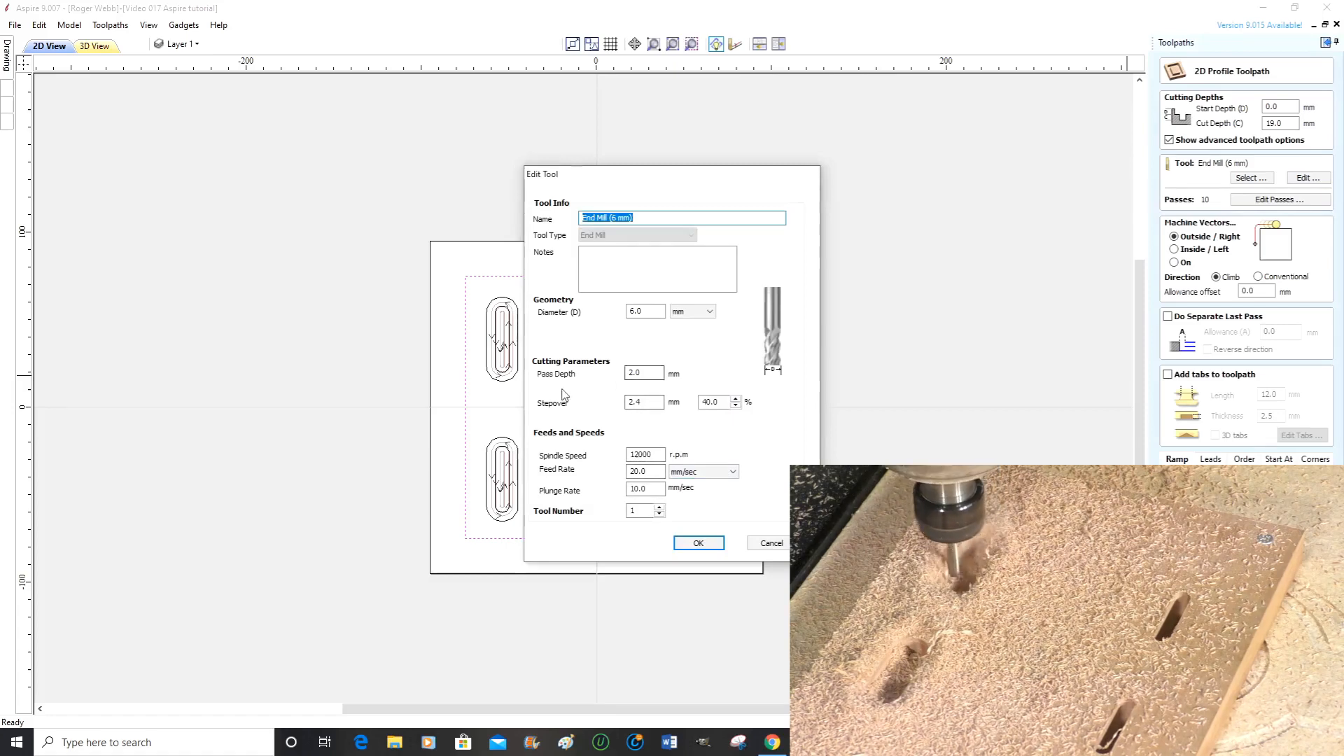
left_click(698, 543)
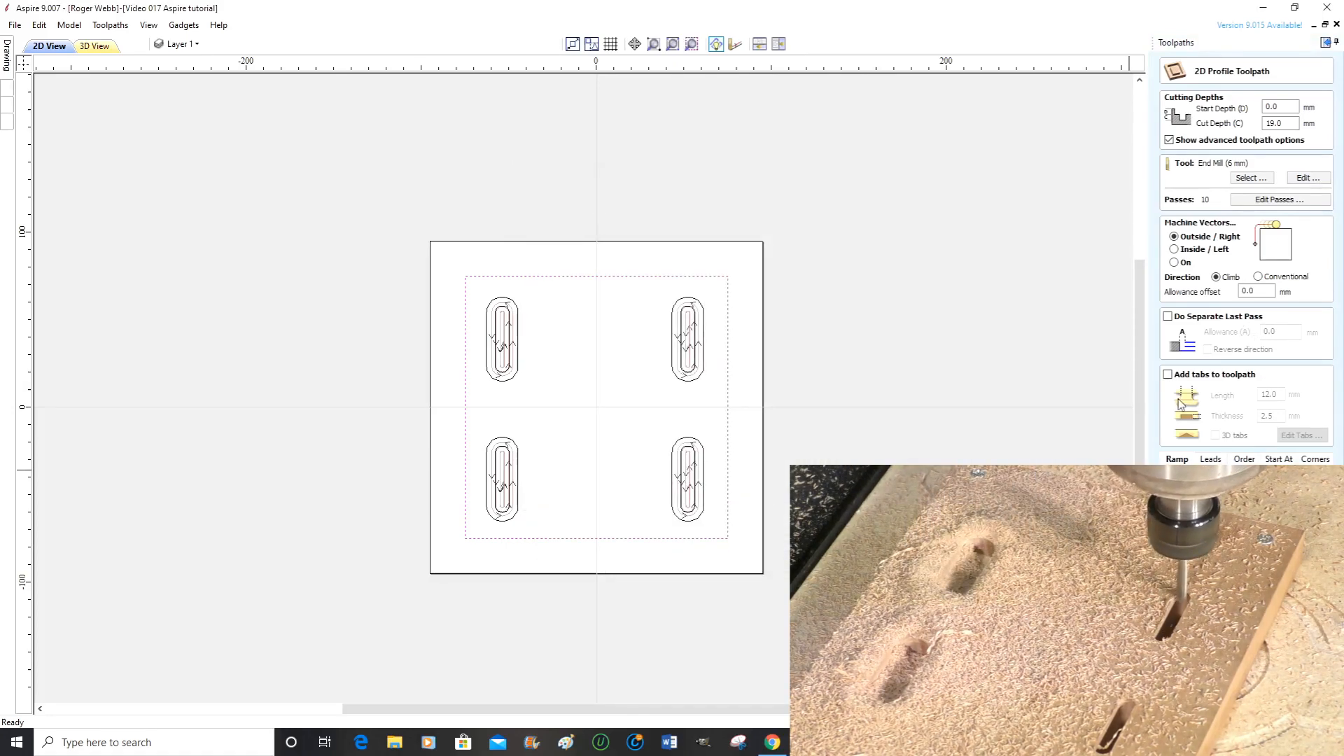
- Enable tabs on the profile toolpath and add a constant number of 4 tabs to the 150 mm square
left_click(1168, 375)
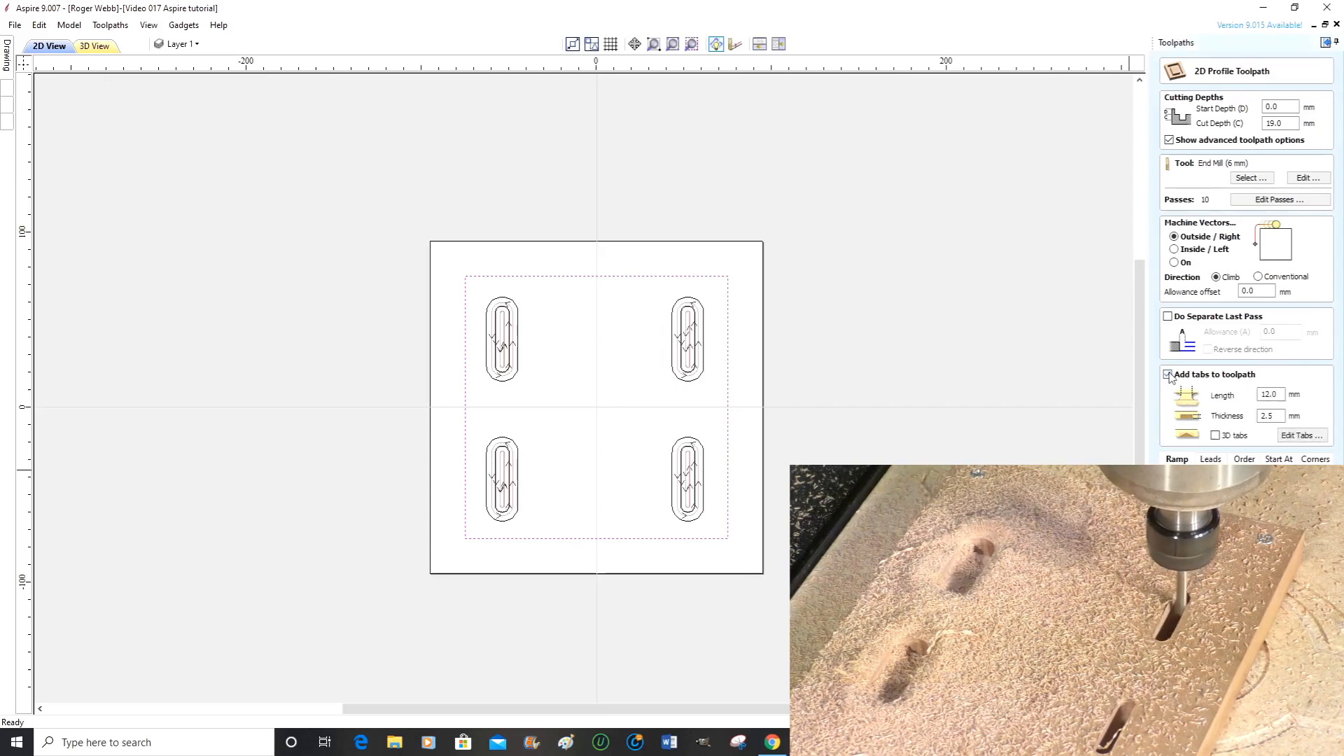
left_click(1302, 435)
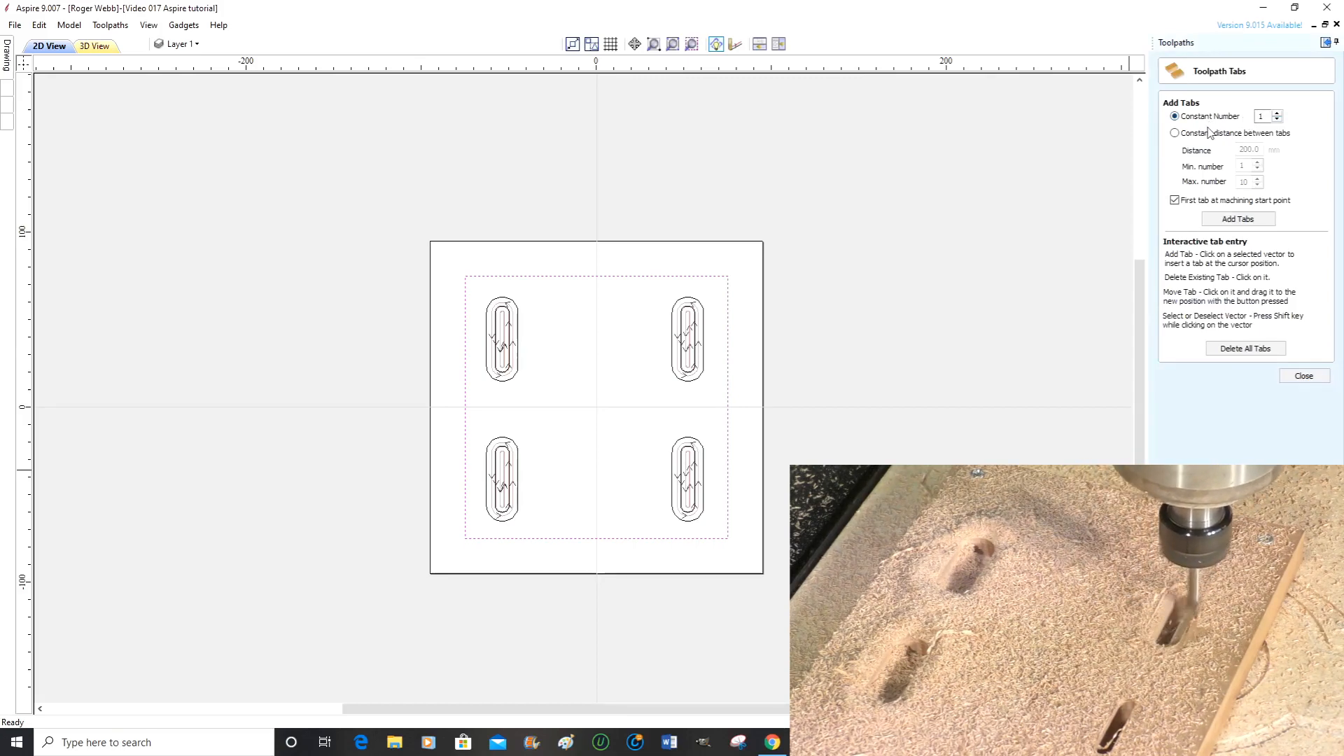
left_click(1277, 114)
left_click(1277, 113)
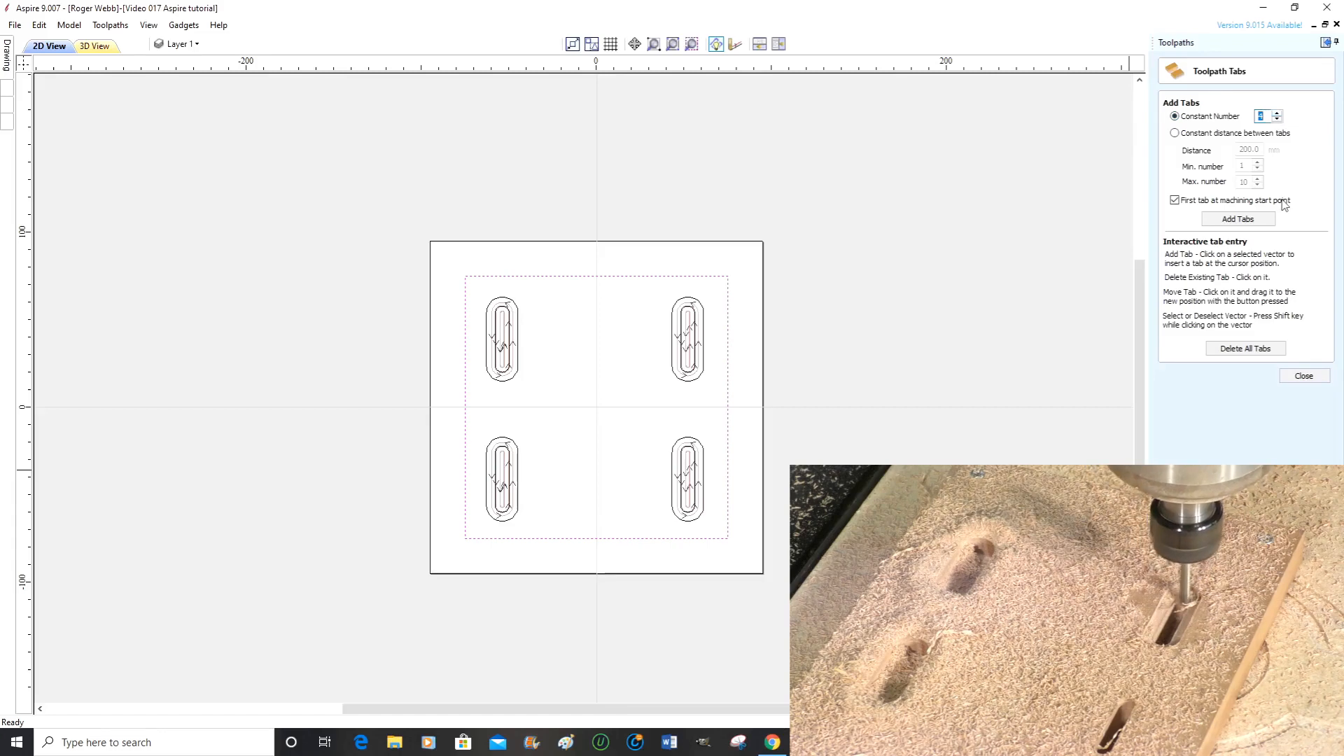
left_click(1237, 219)
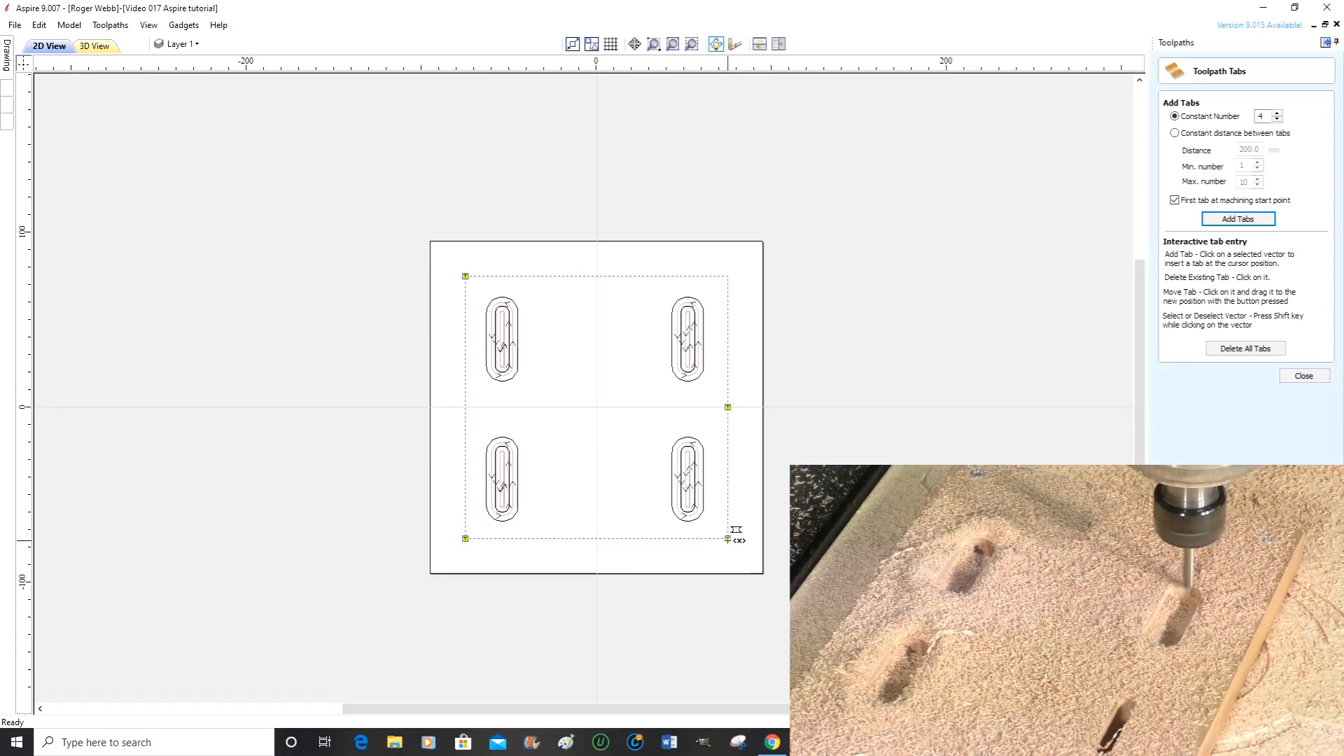
- Place the tabs at the midpoints of the square's four sides, with no first tab at the machining start point
left_click(596, 538)
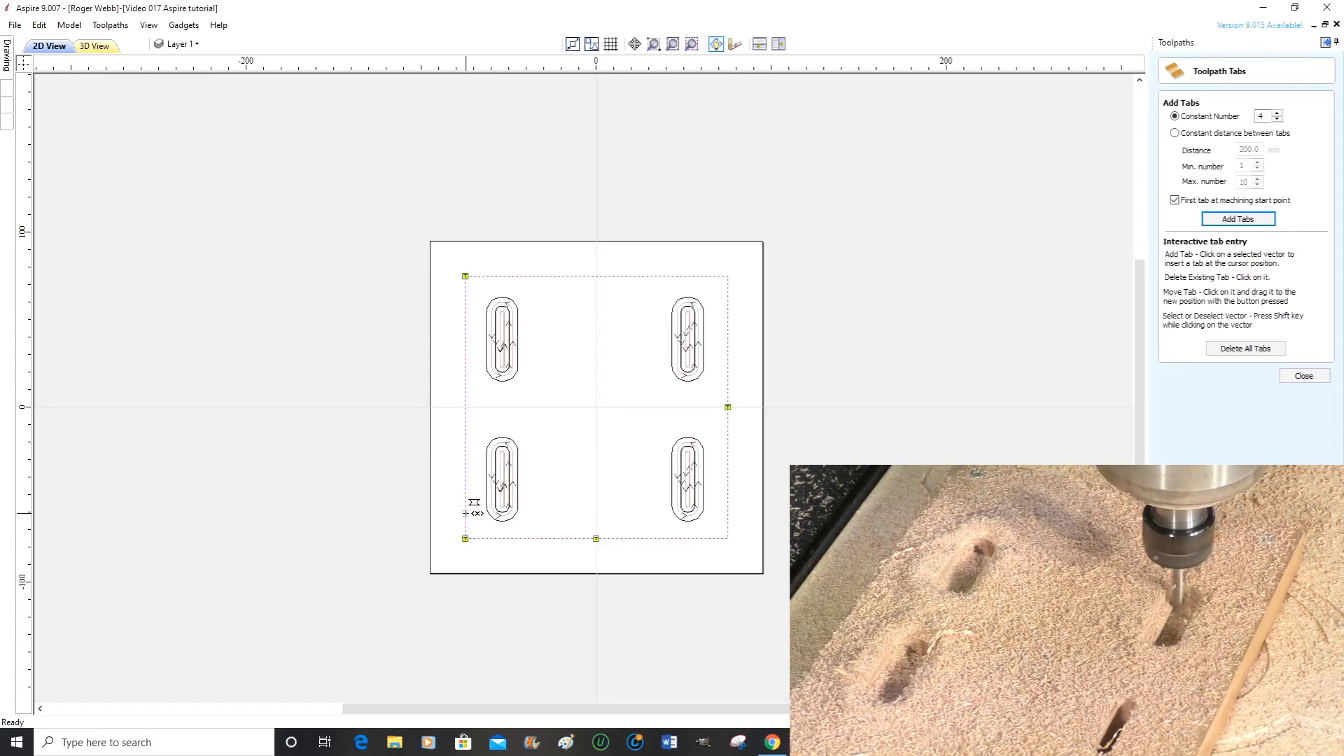
left_click(465, 408)
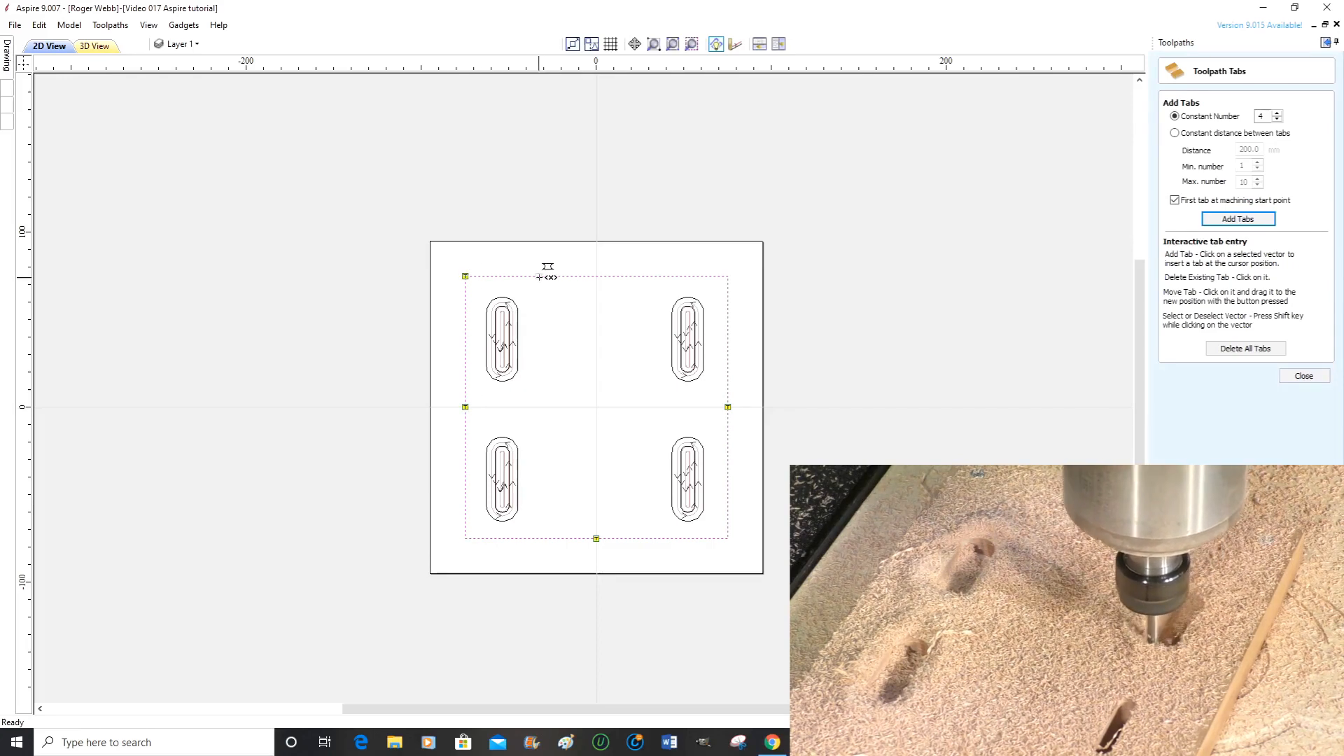
left_click(596, 276)
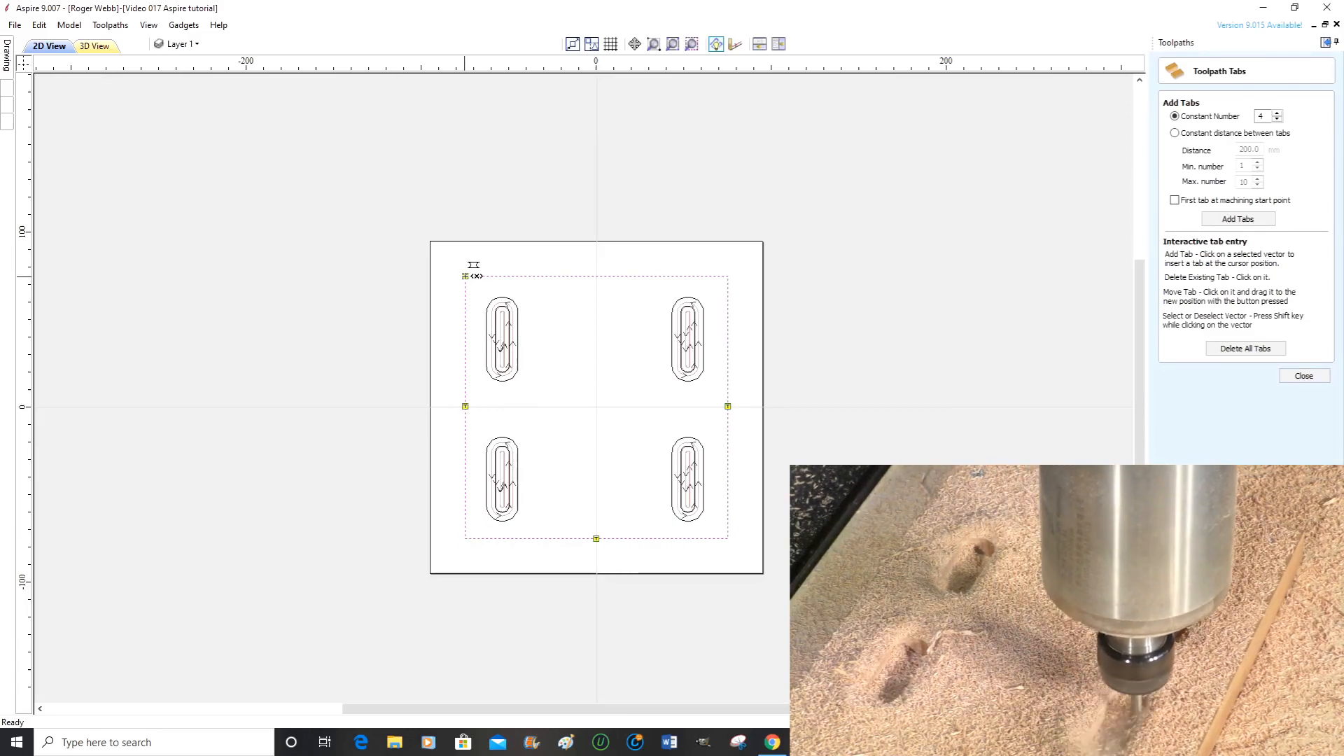
left_click_drag(597, 270, 596, 275)
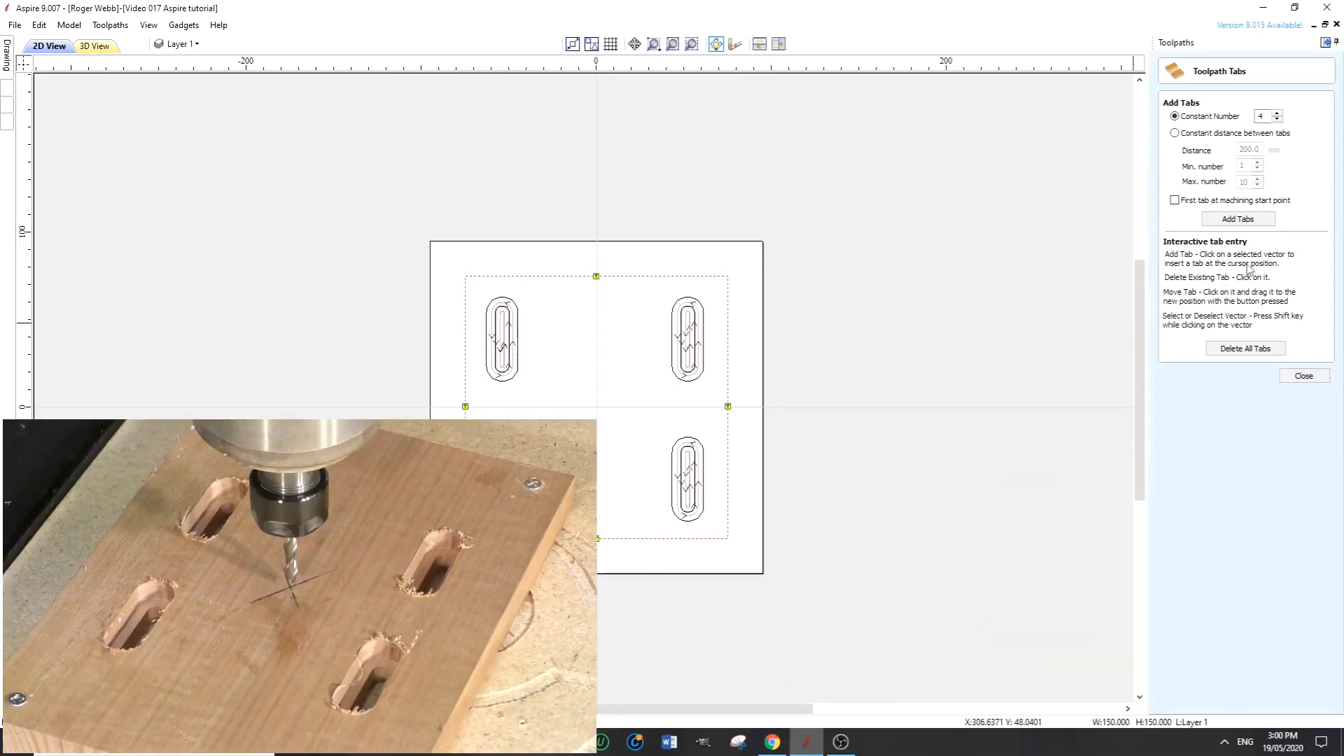
left_click(1238, 222)
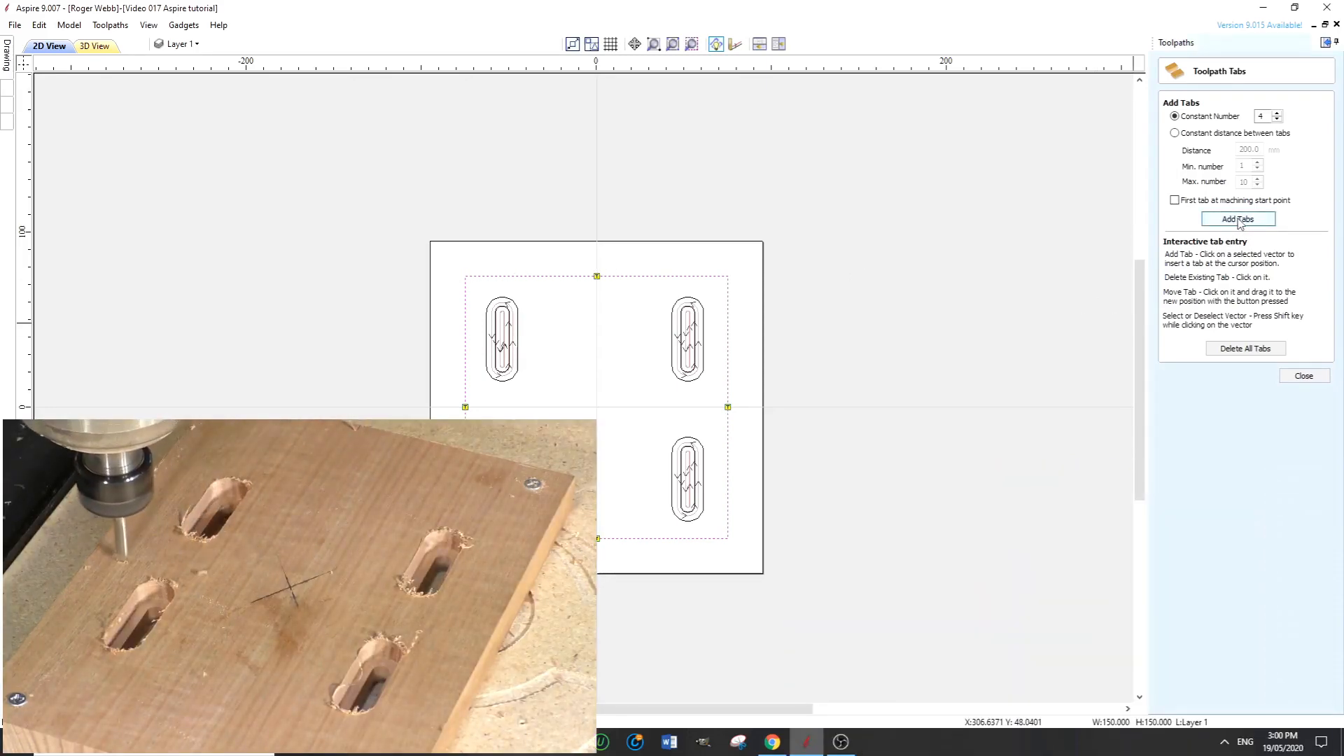
left_click(1303, 376)
- Leave ramps off for the profile toolpath and calculate it as Profile 1
left_click(1168, 476)
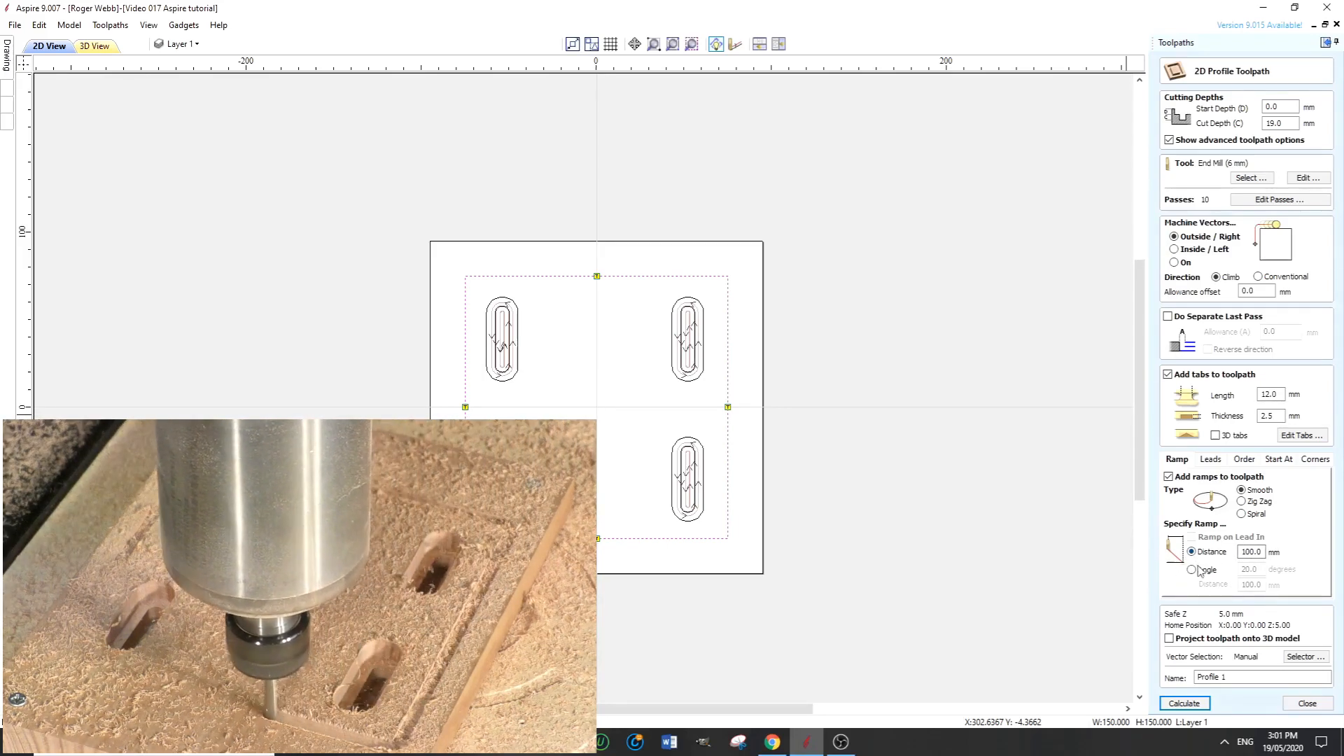
left_click(1168, 476)
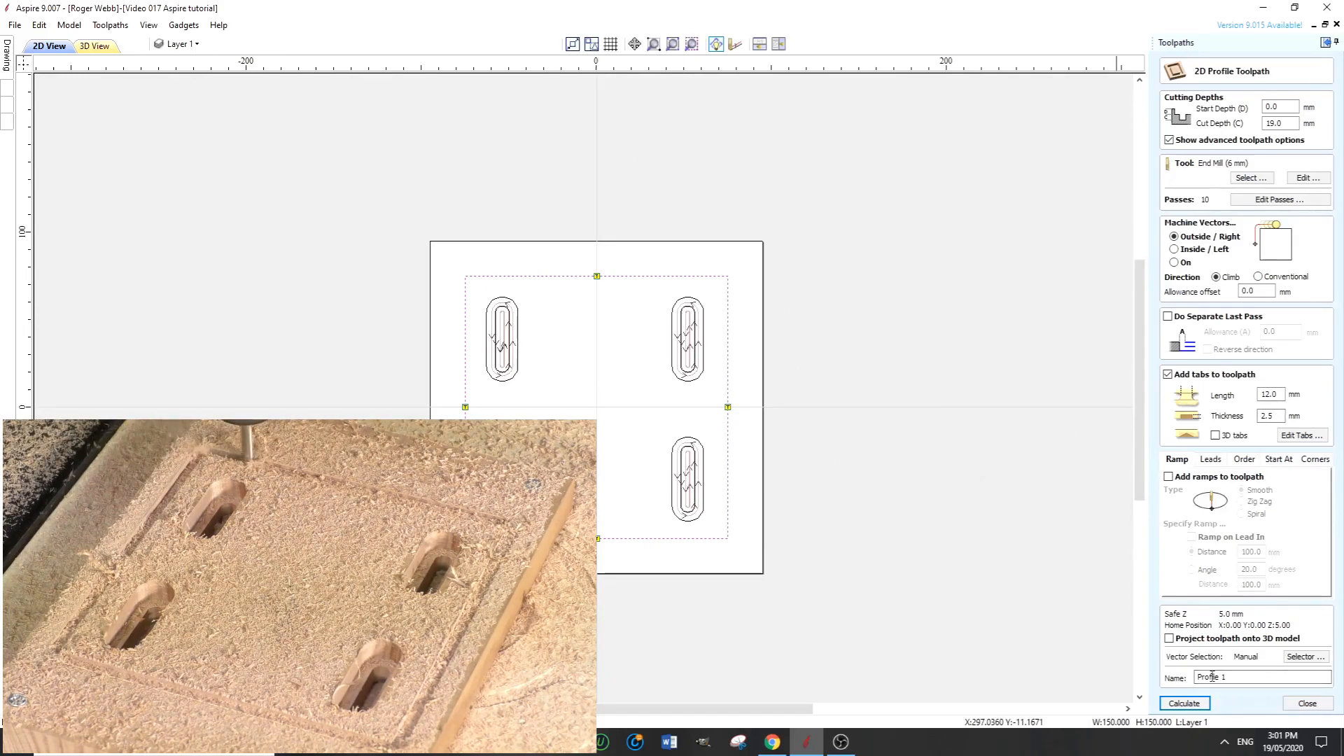
left_click(1185, 703)
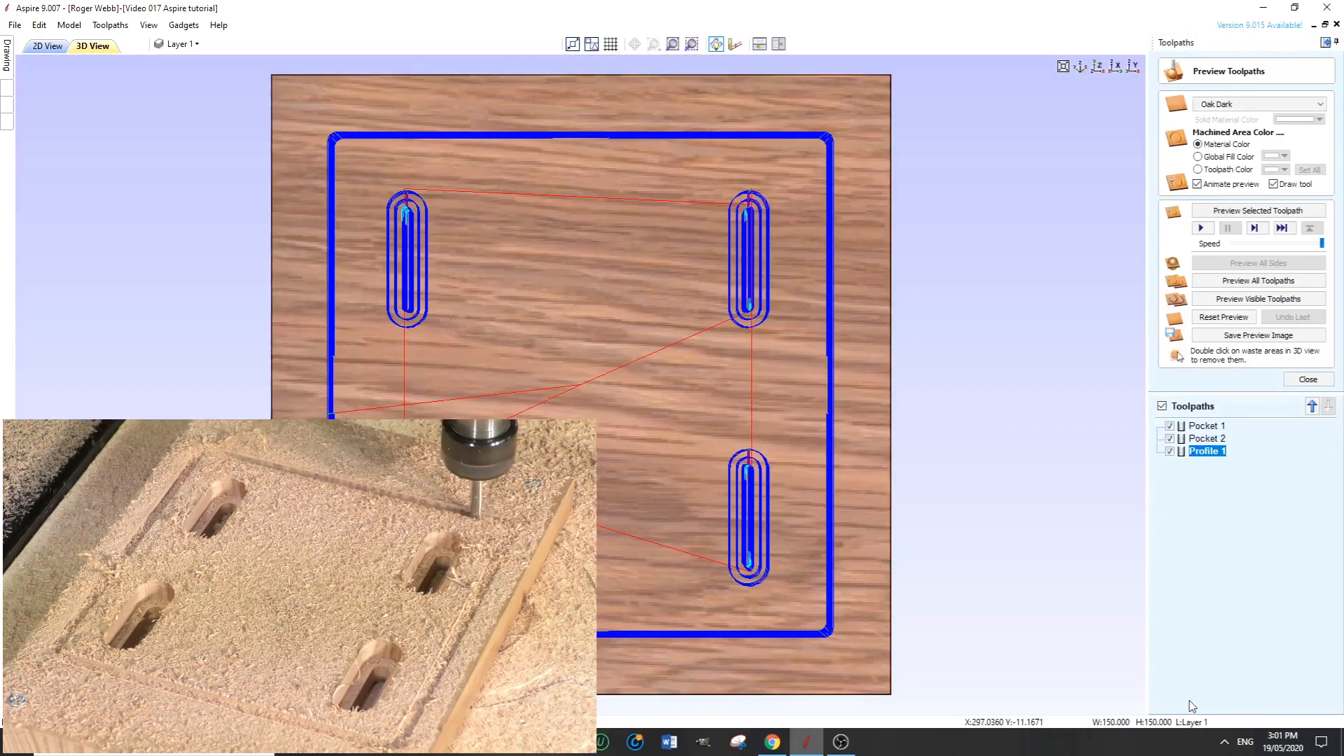
- Preview the Profile 1 toolpath in a tilted 3D view, reduce the simulation speed and preview all toolpaths
left_click(1307, 379)
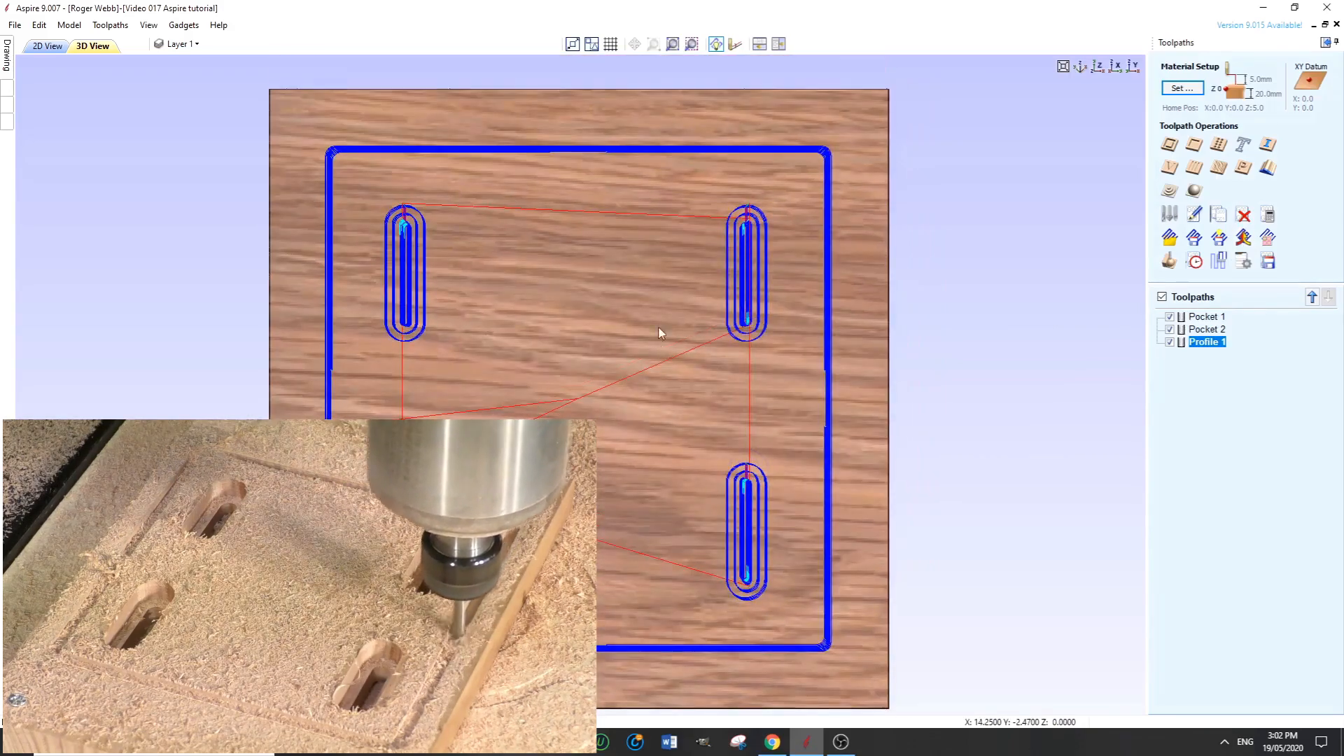
left_click_drag(660, 333, 582, 402)
middle_click_drag(573, 413, 593, 366)
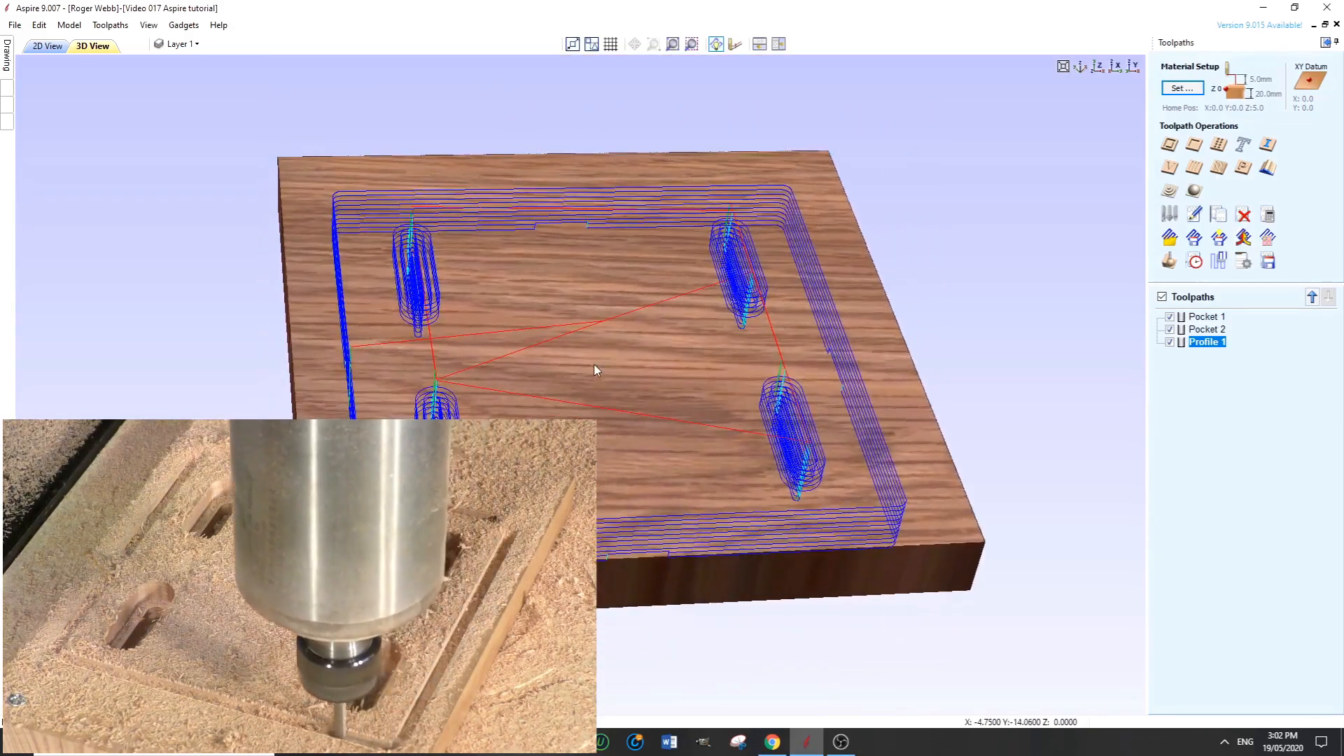
left_click(1169, 261)
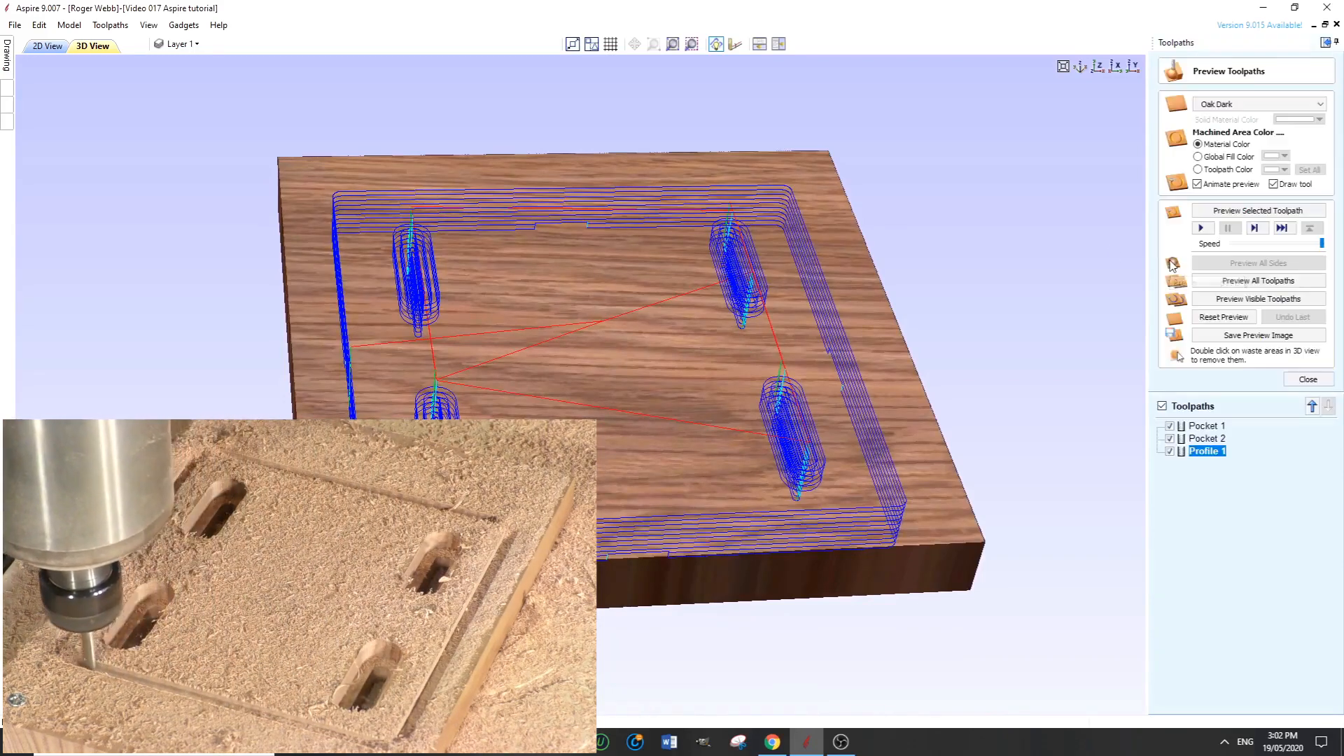
left_click(1235, 212)
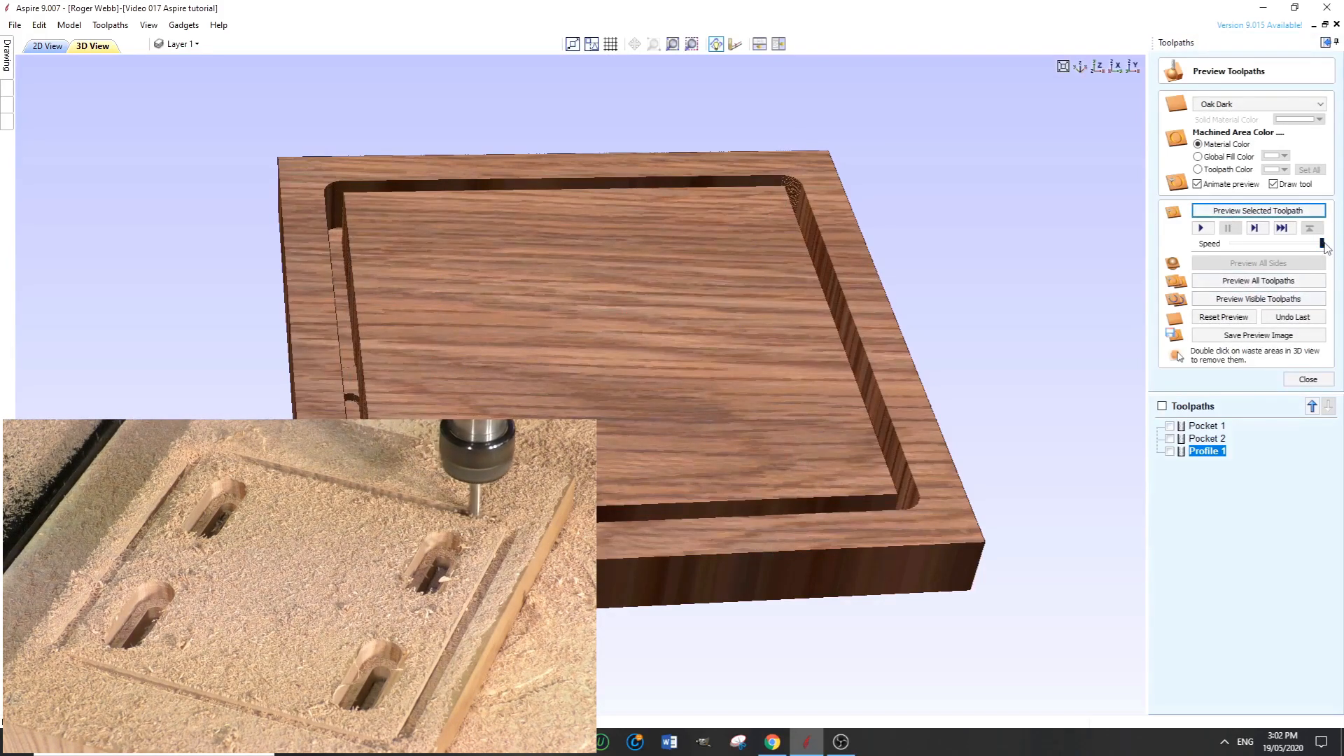
left_click_drag(1321, 242, 1277, 245)
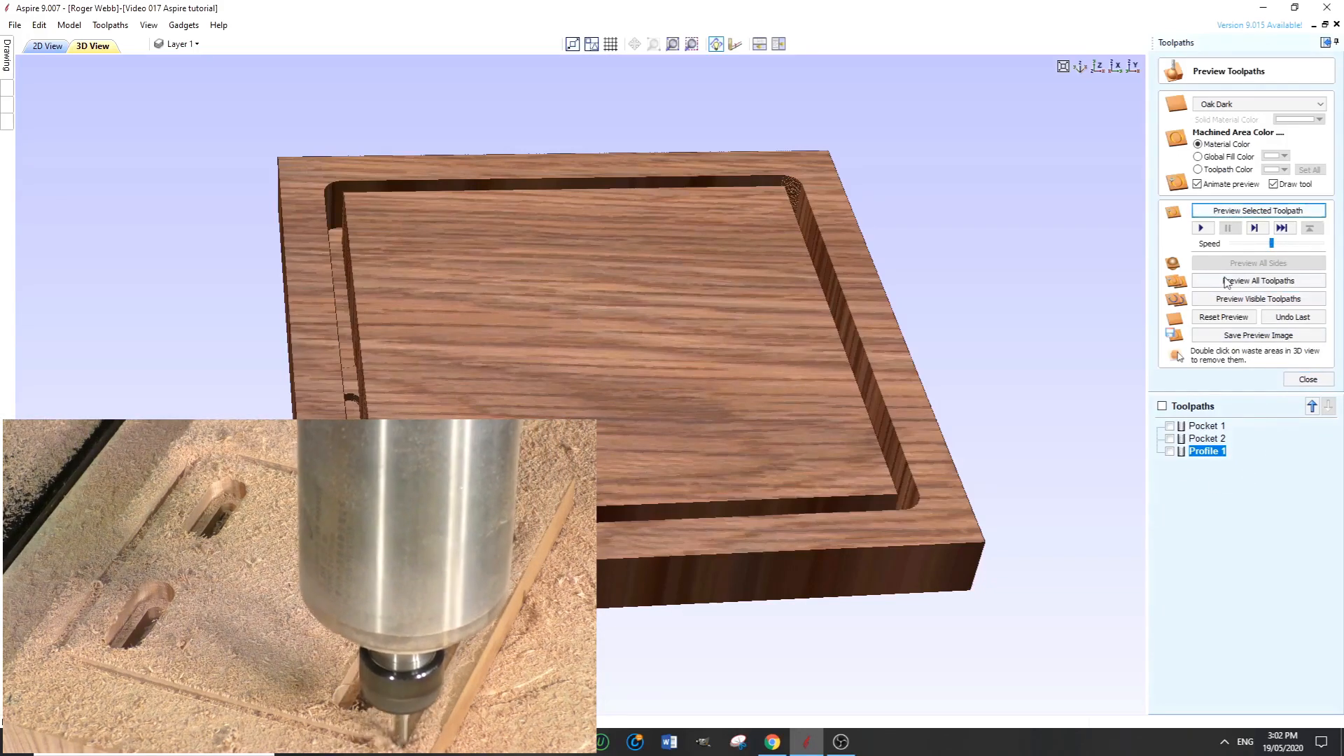
left_click(1245, 281)
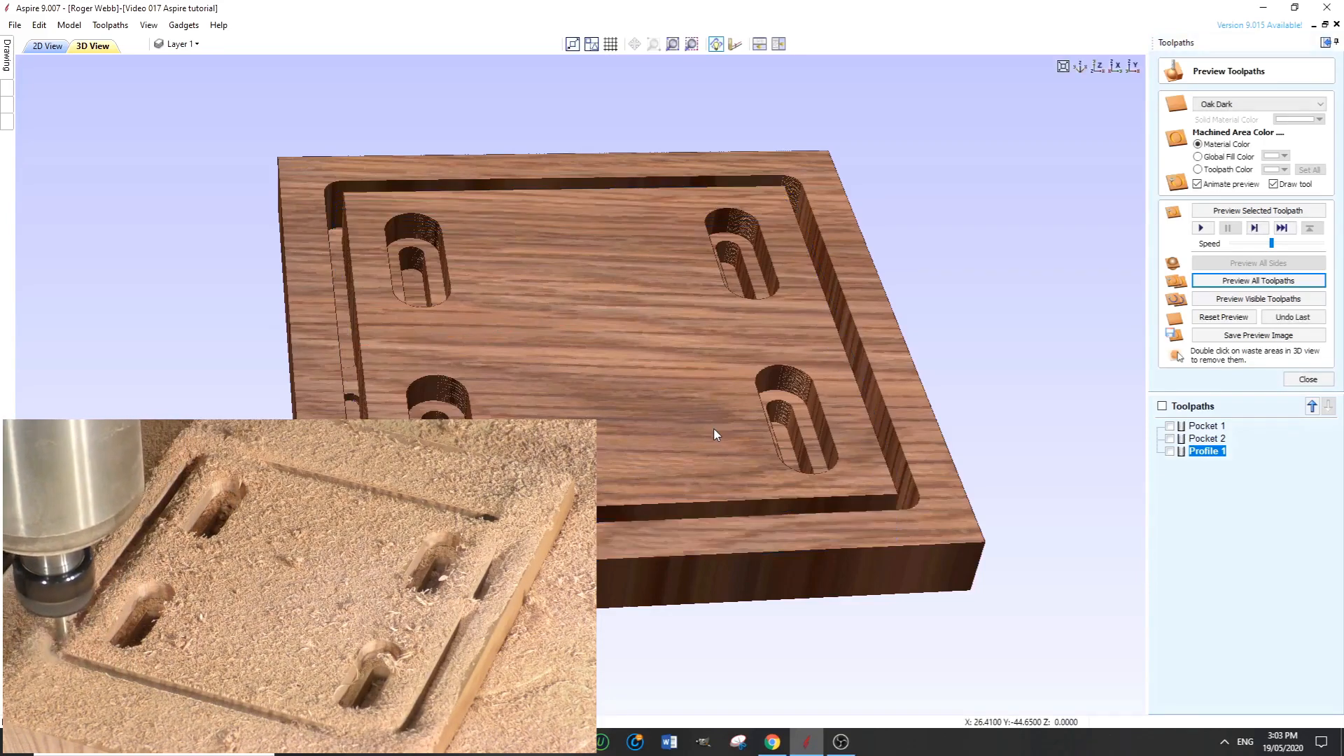
- Edit the Profile 1 toolpath, set its cut depth to 20 mm and recalculate it
double_click(1202, 452)
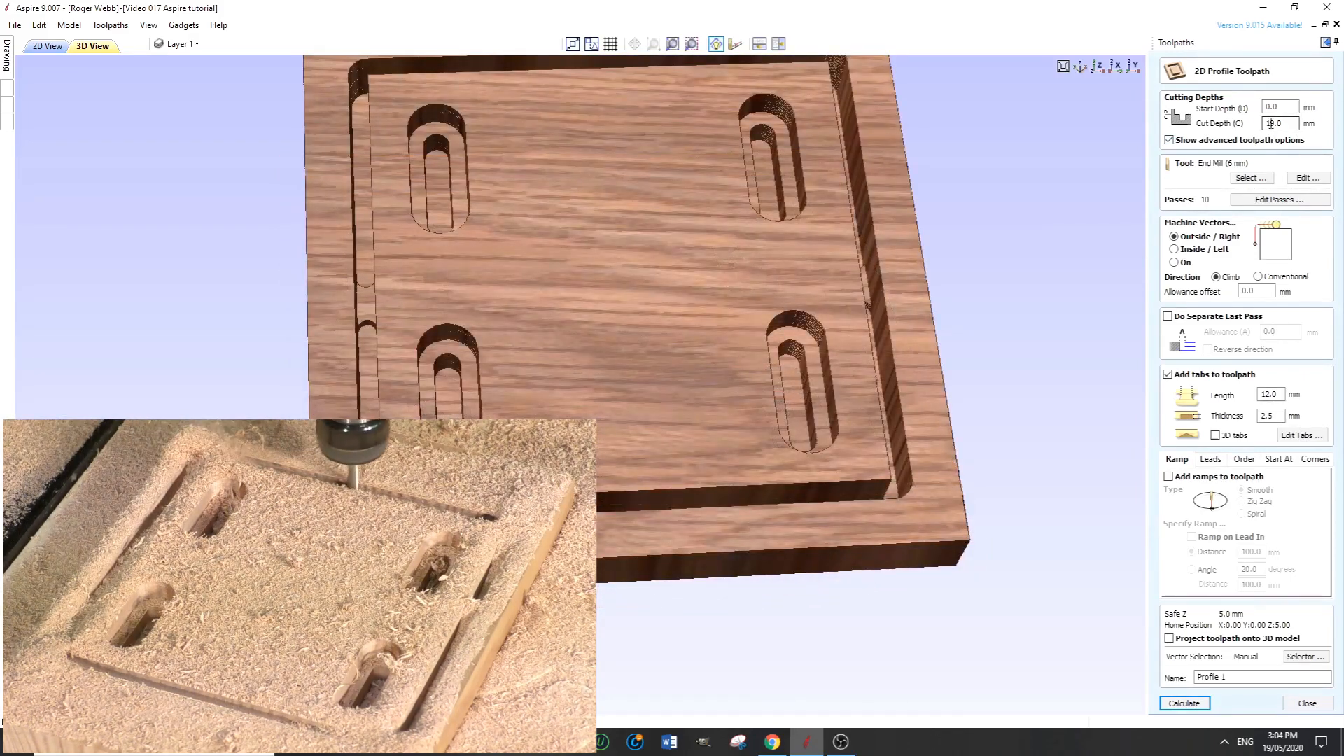
double_click(1274, 123)
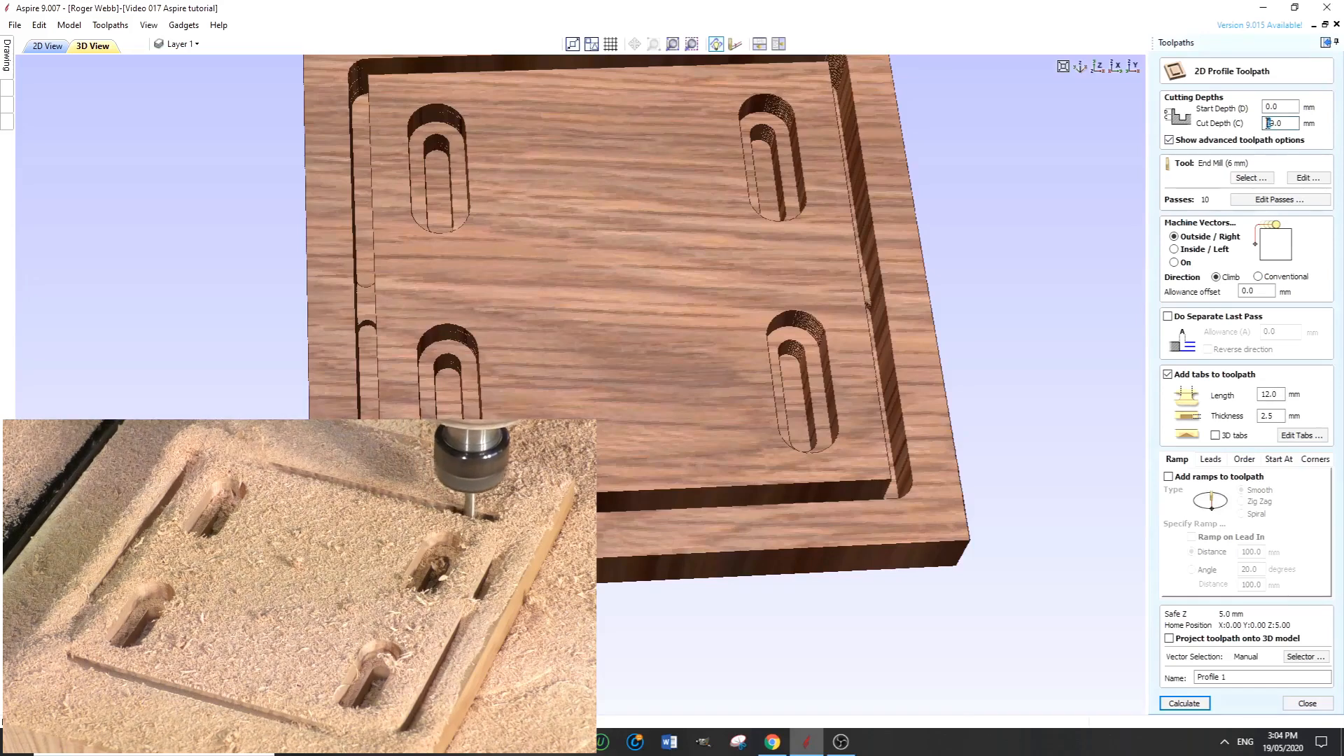
left_click_drag(1269, 124, 1267, 122)
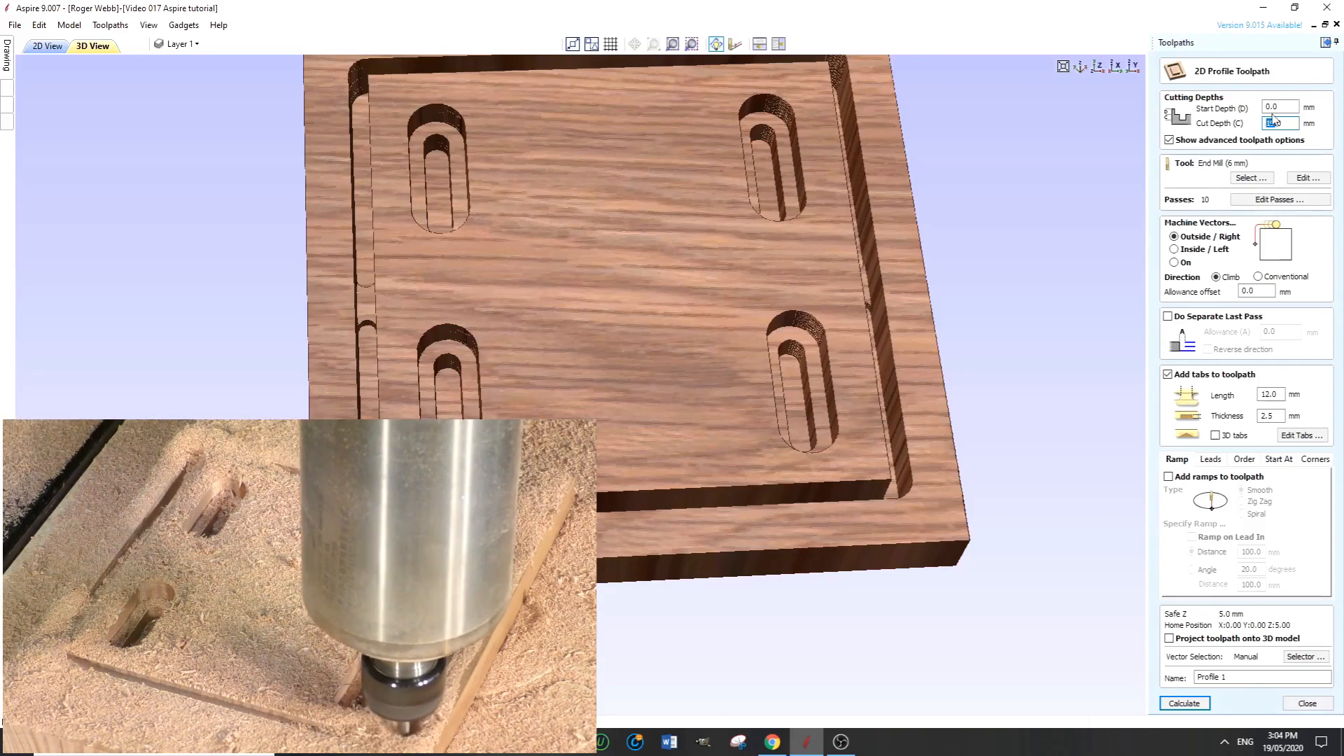
type("20")
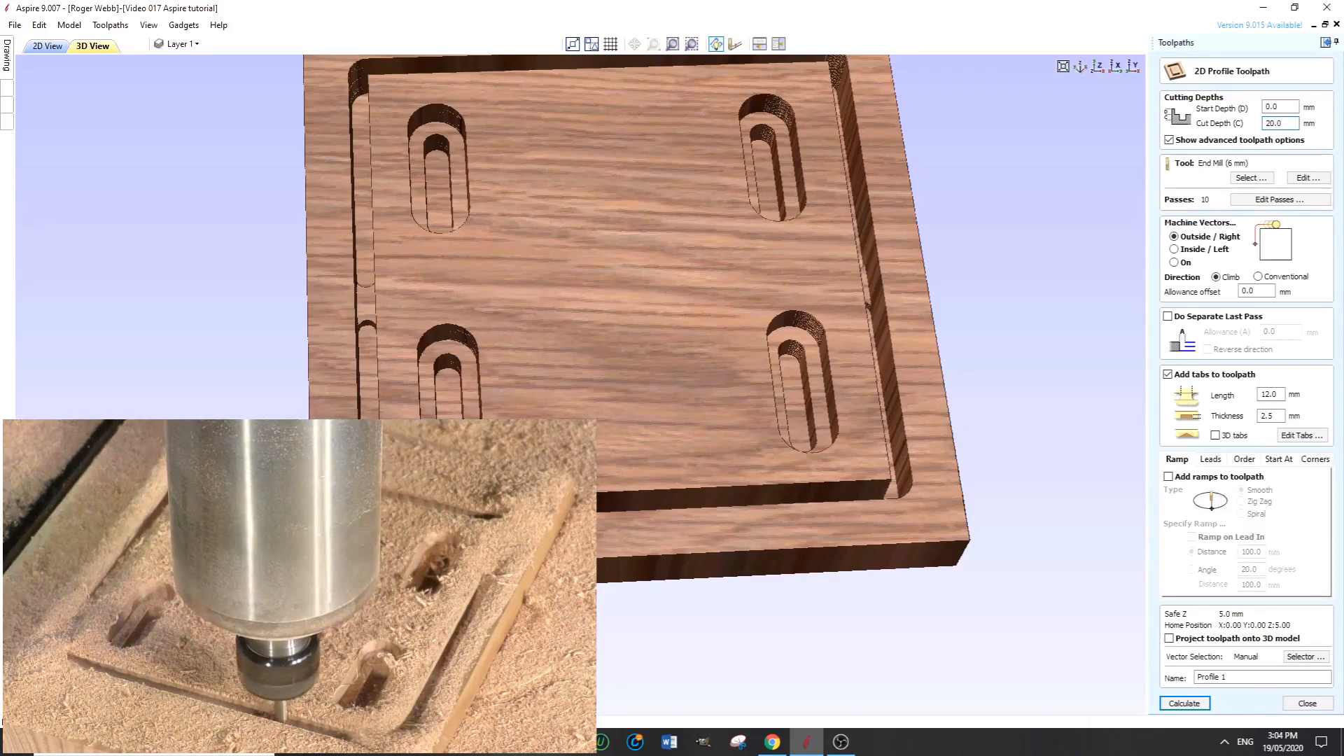
left_click(1193, 704)
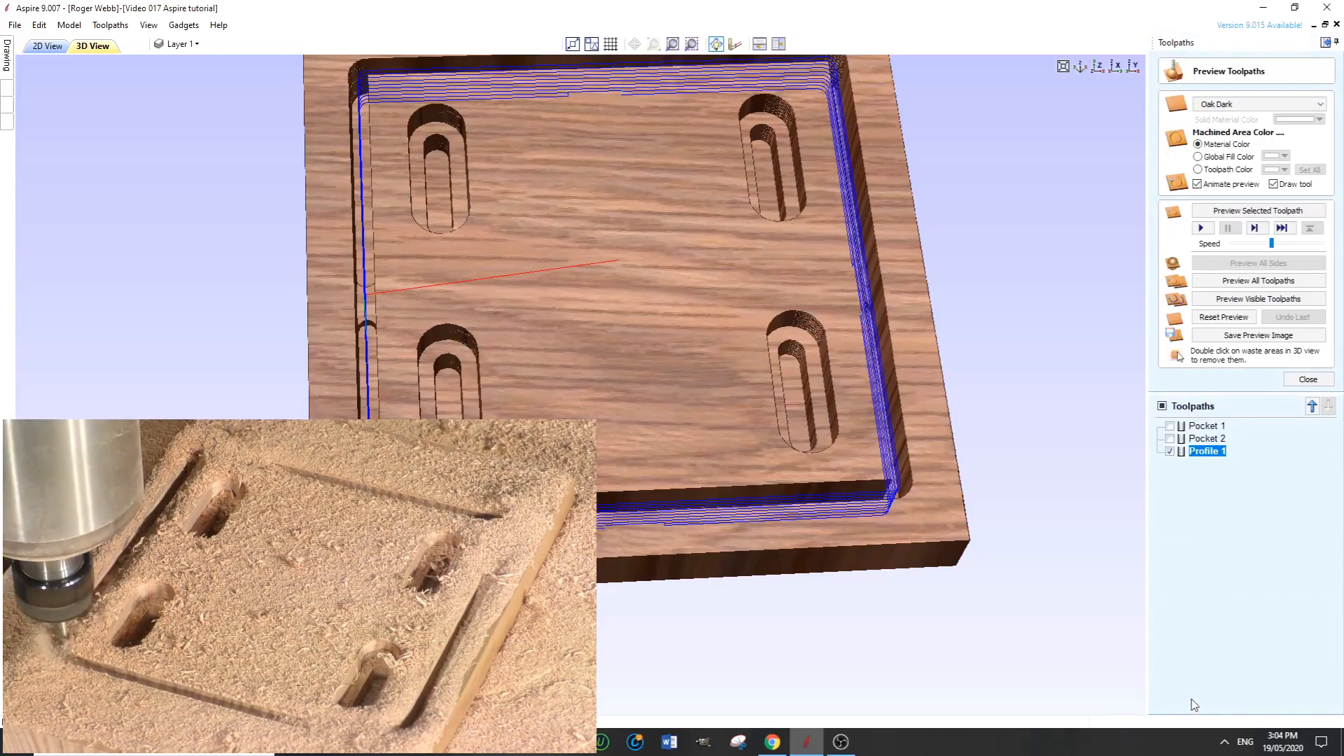
- Check the Pocket 2 cut depth without changing it, and recalculate Pocket 1 with a cut depth of 20 mm
double_click(1202, 439)
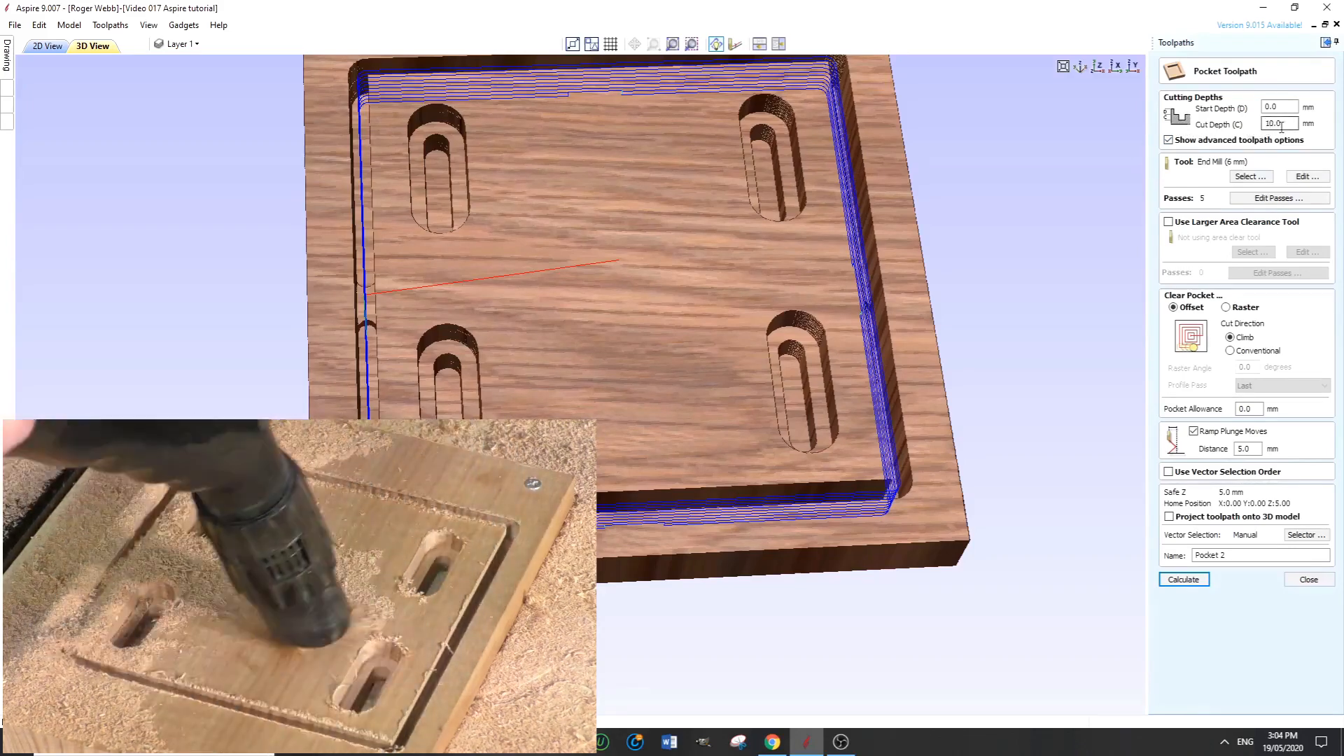
left_click(1309, 580)
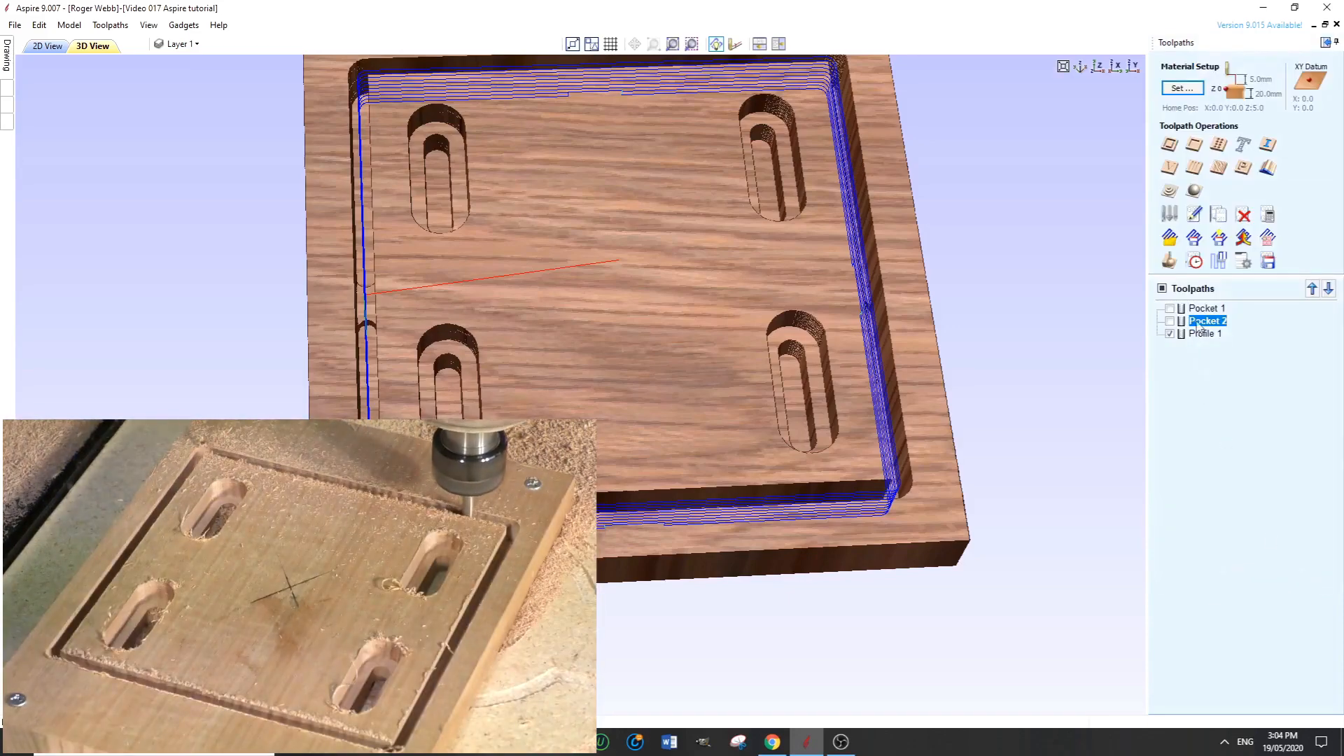
double_click(1202, 311)
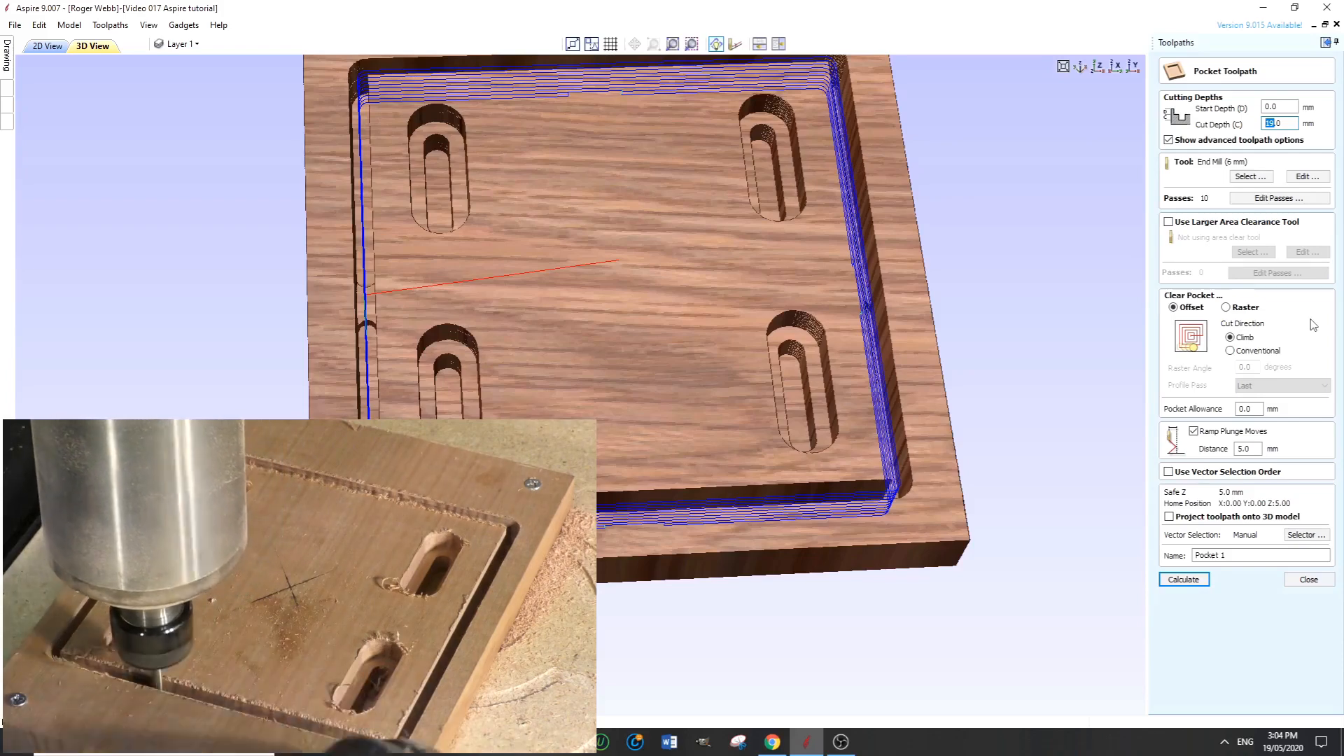
type("20")
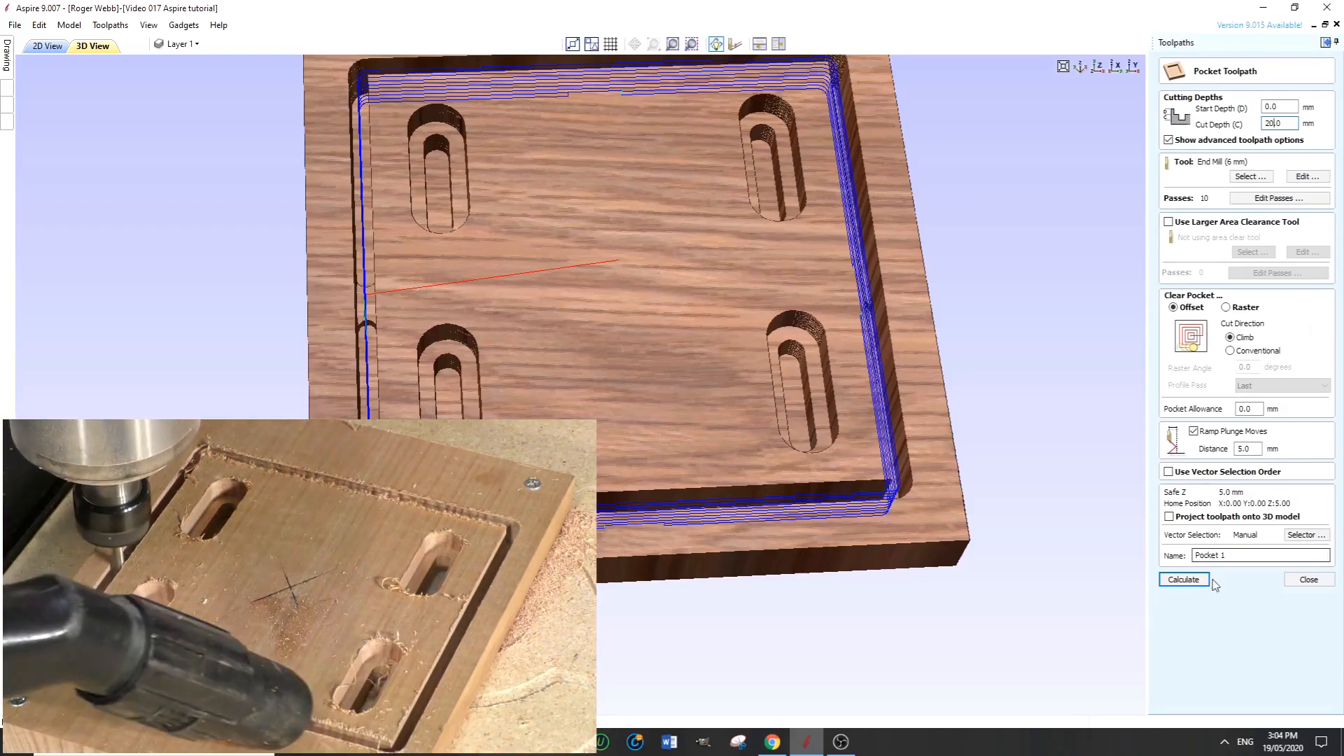
left_click(1190, 579)
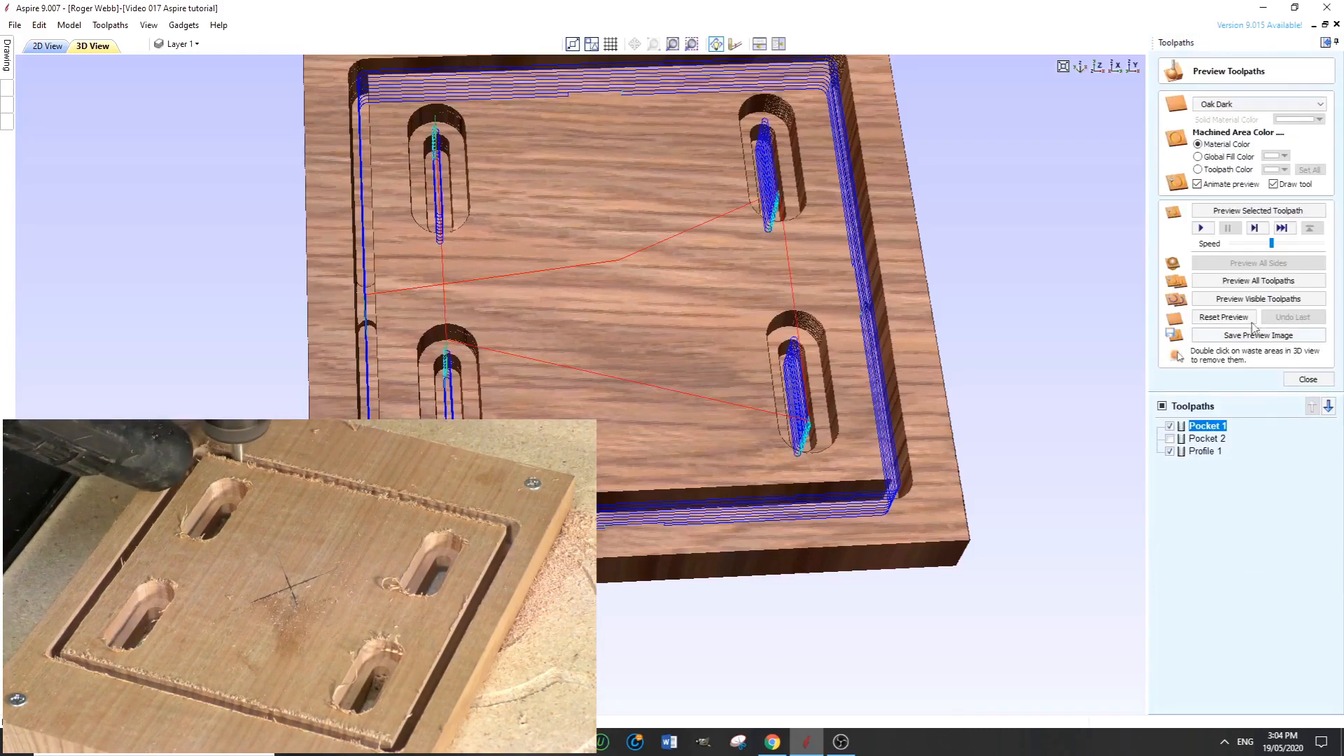
left_click(1308, 381)
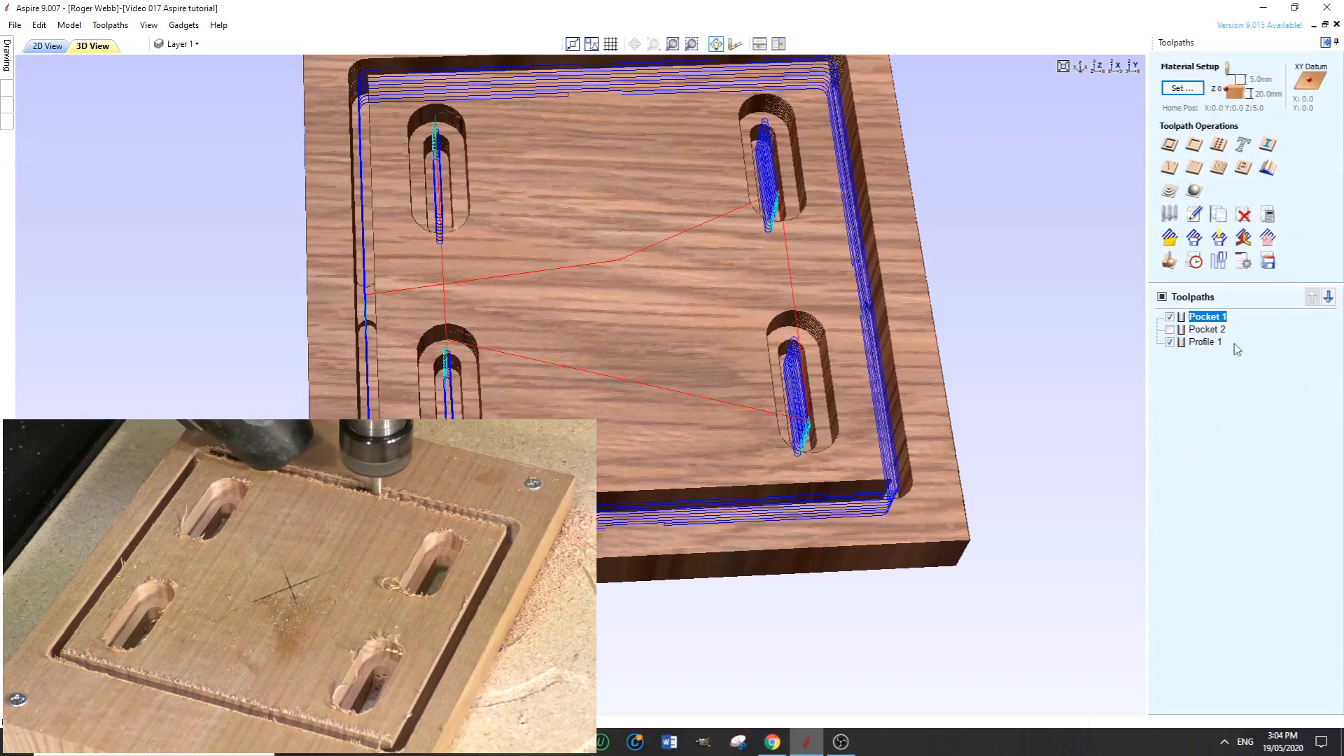
- Preview all toolpaths again and inspect the slots and the square's cutout in the 3D view
left_click(1168, 262)
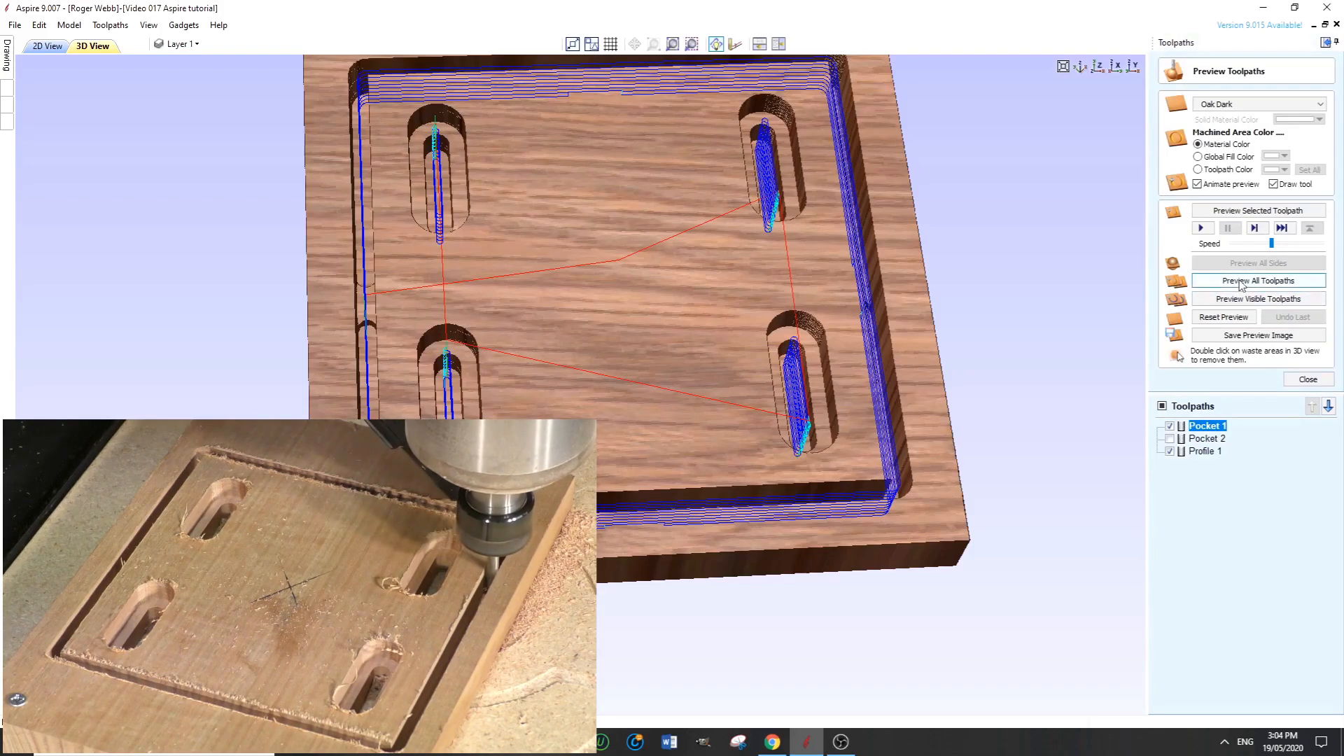
left_click(1240, 282)
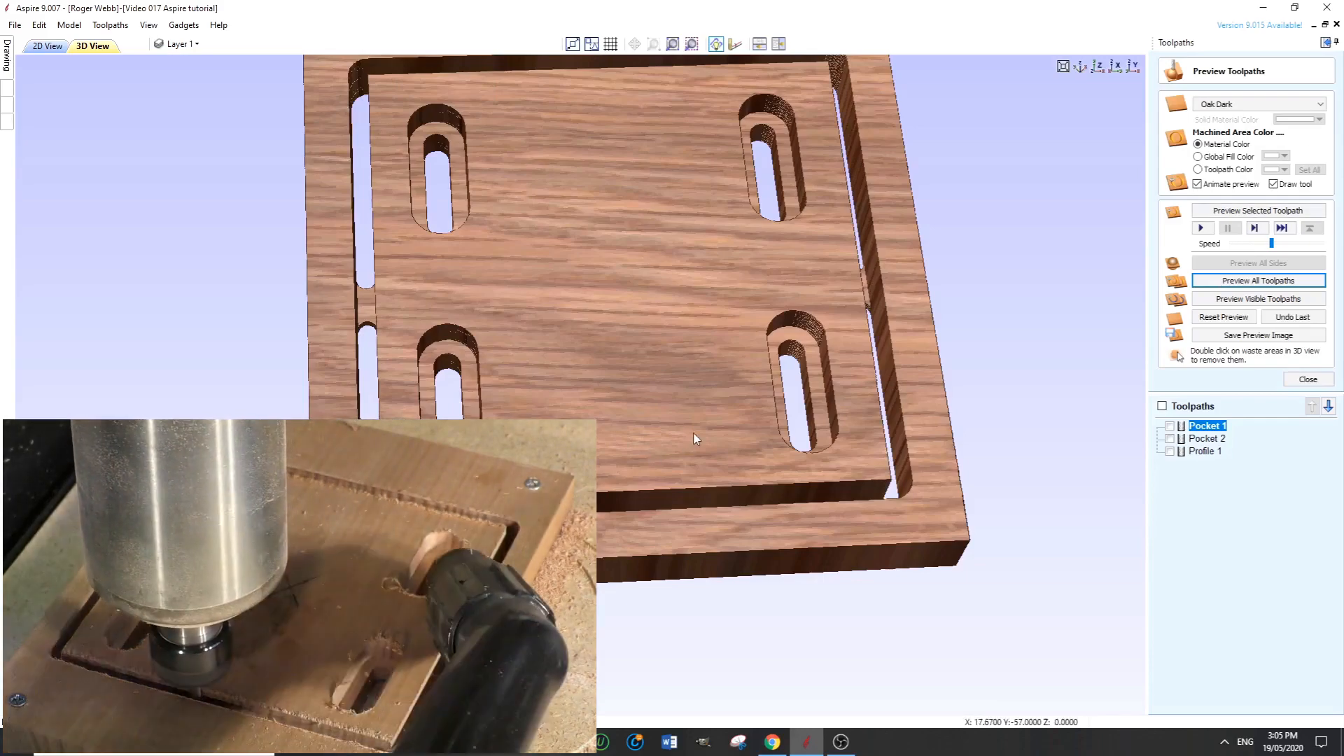
left_click_drag(673, 441, 670, 489)
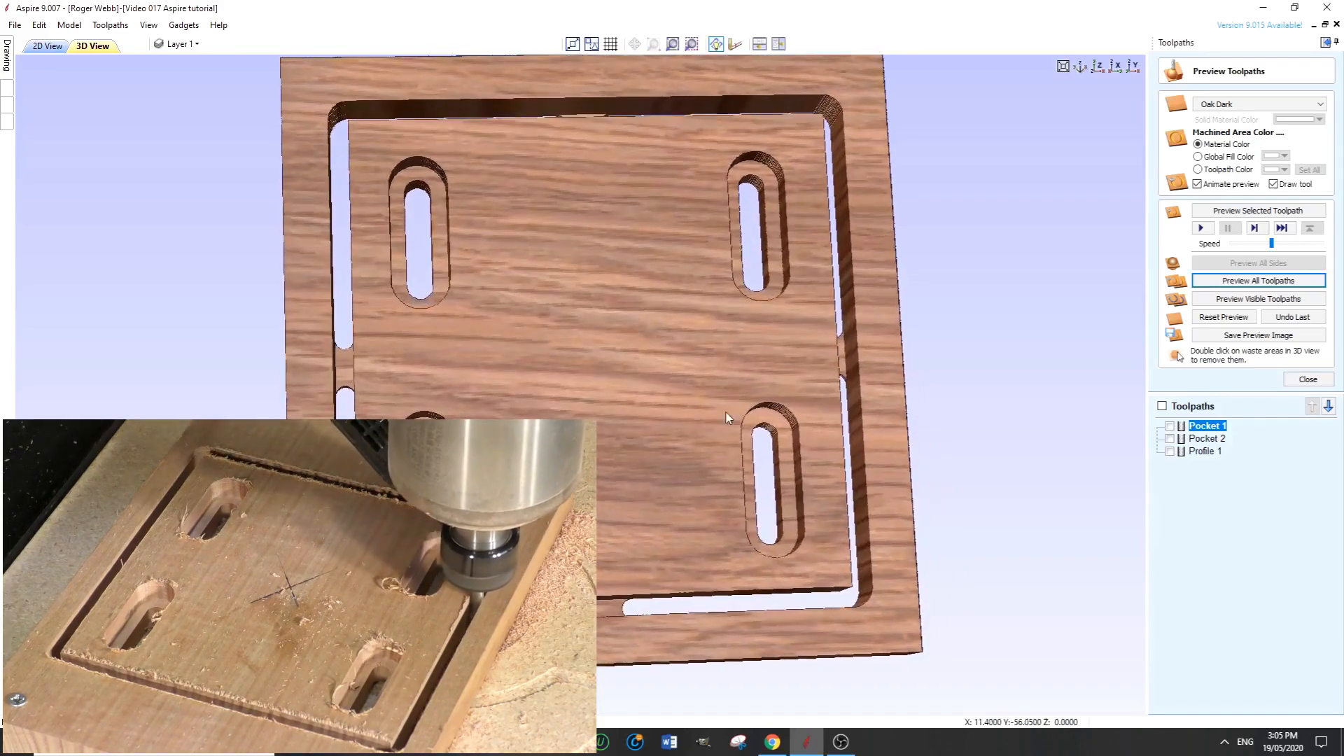